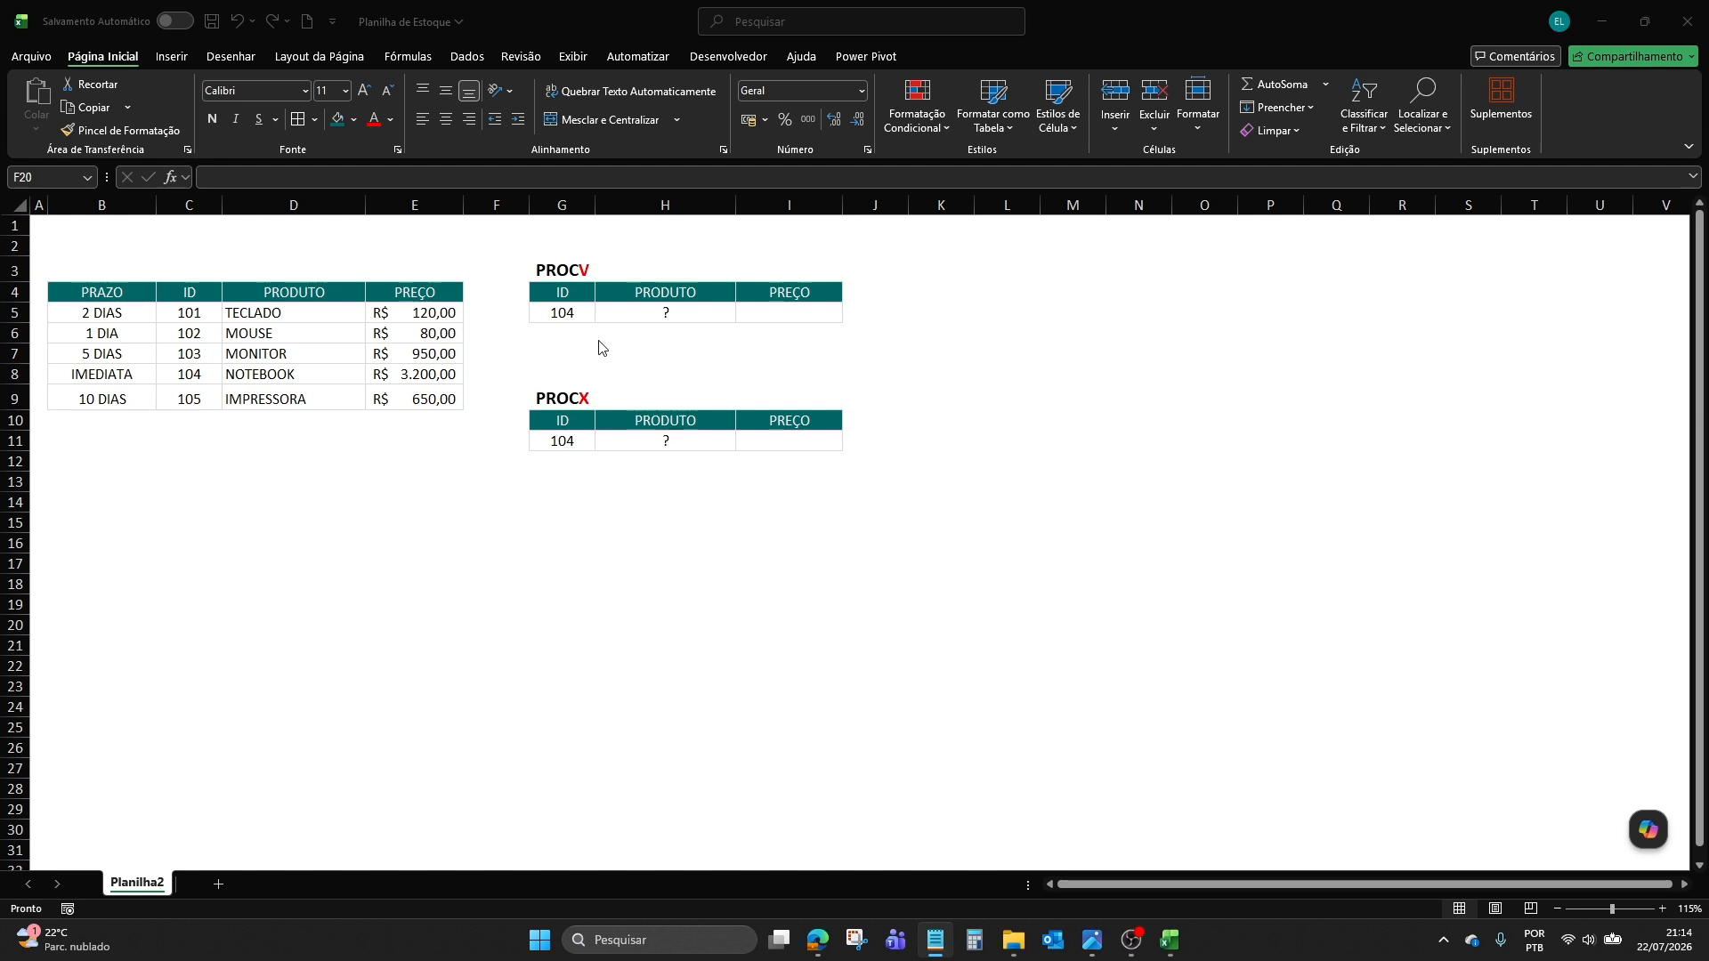
left_click(654, 313)
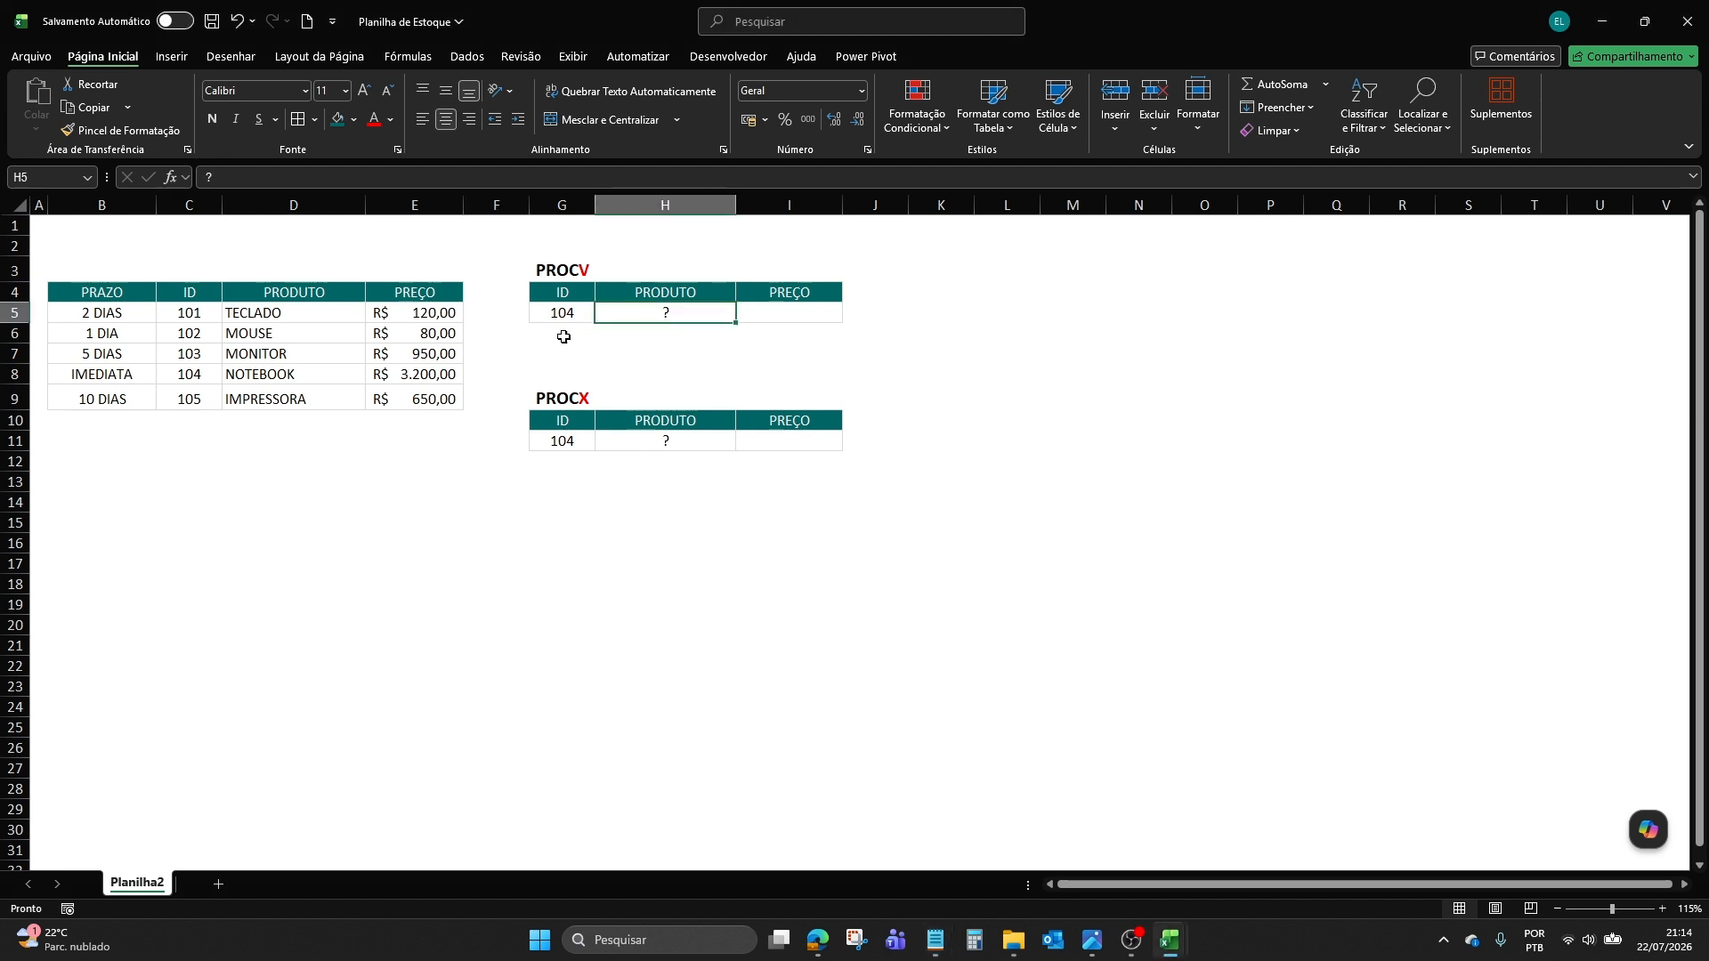
left_click(542, 315)
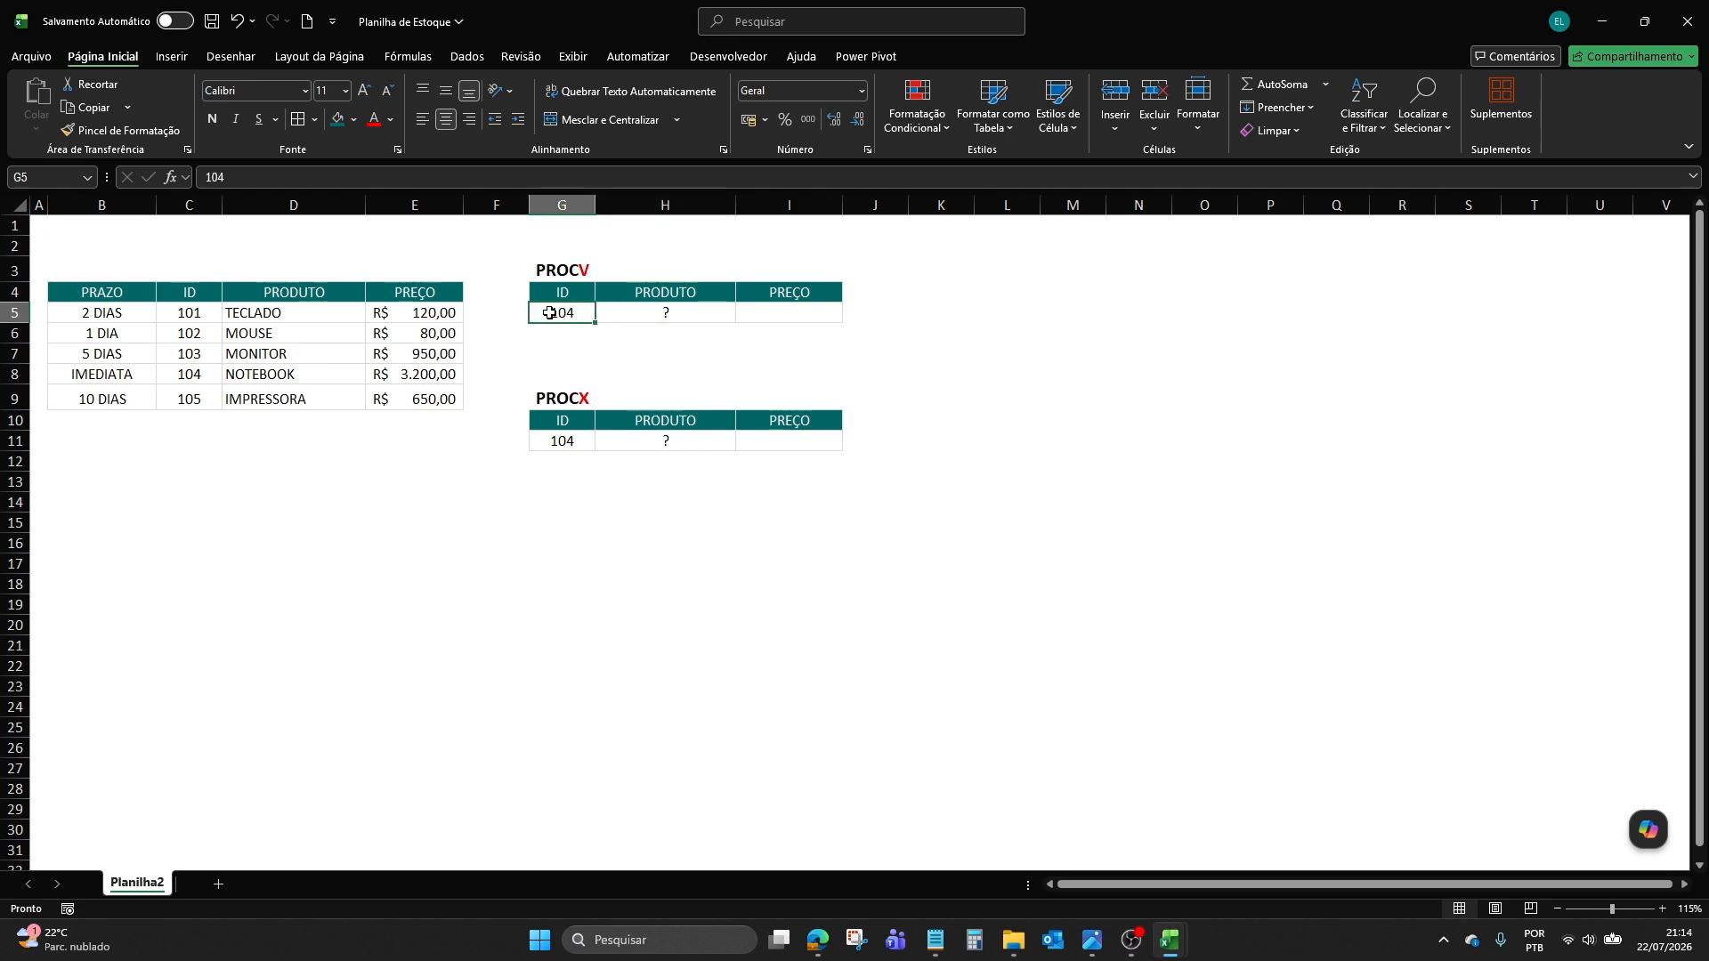
left_click(649, 314)
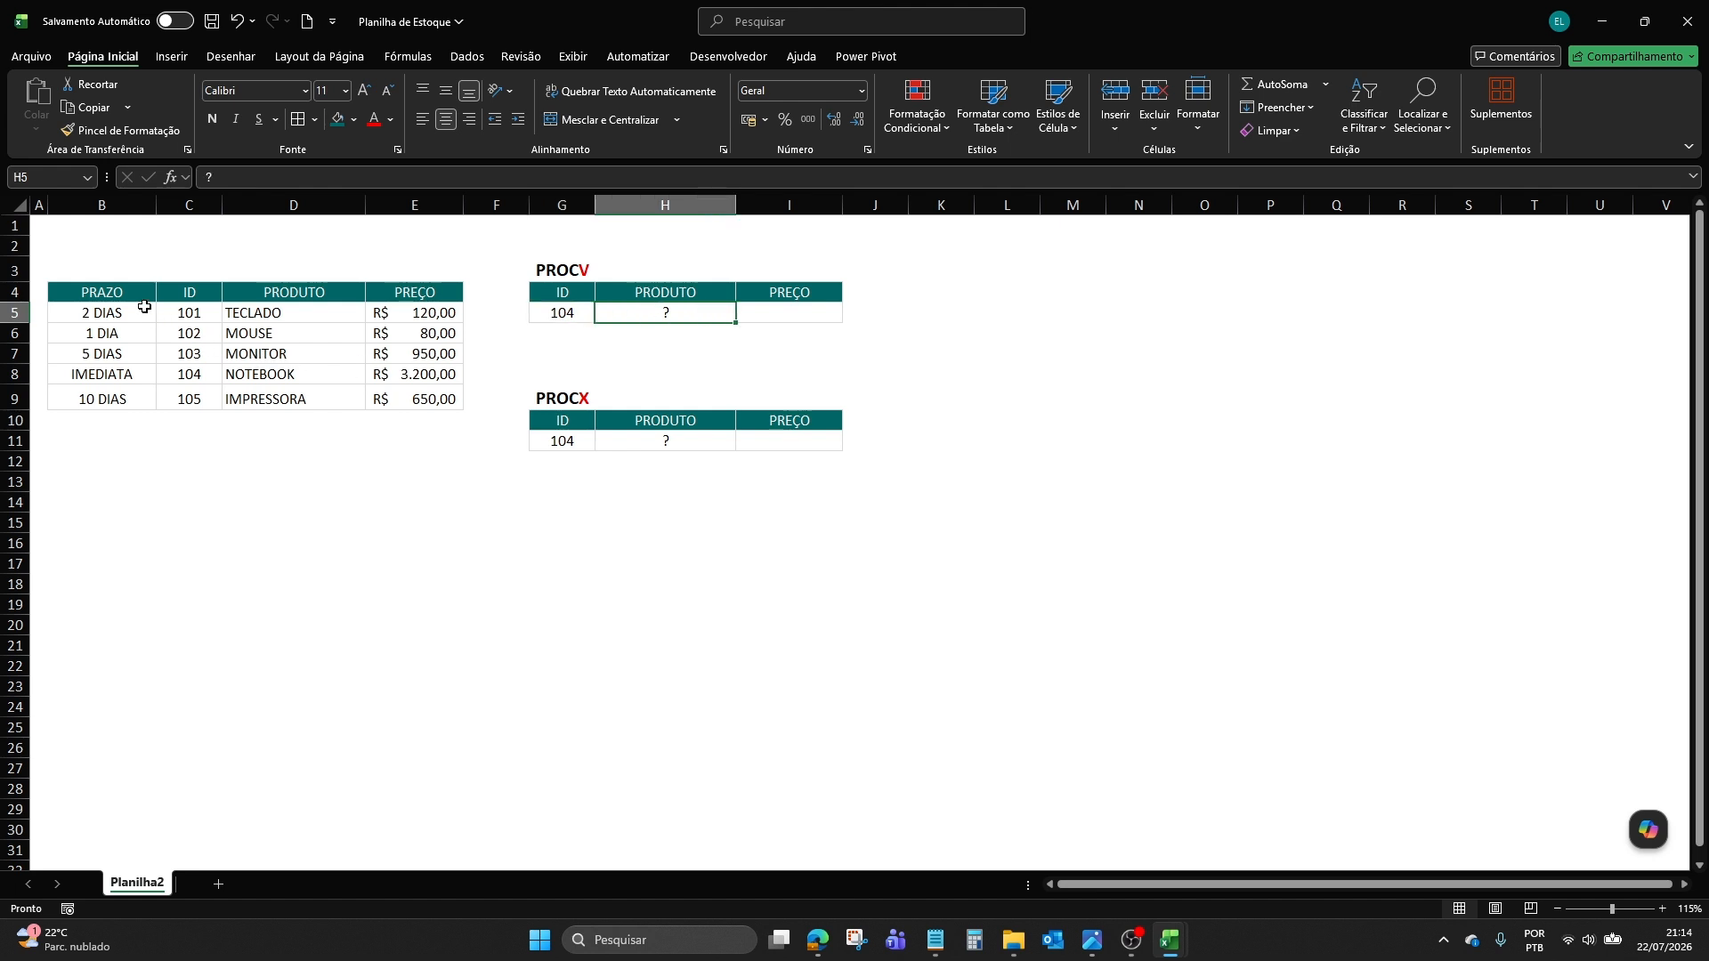
left_click_drag(141, 296, 424, 402)
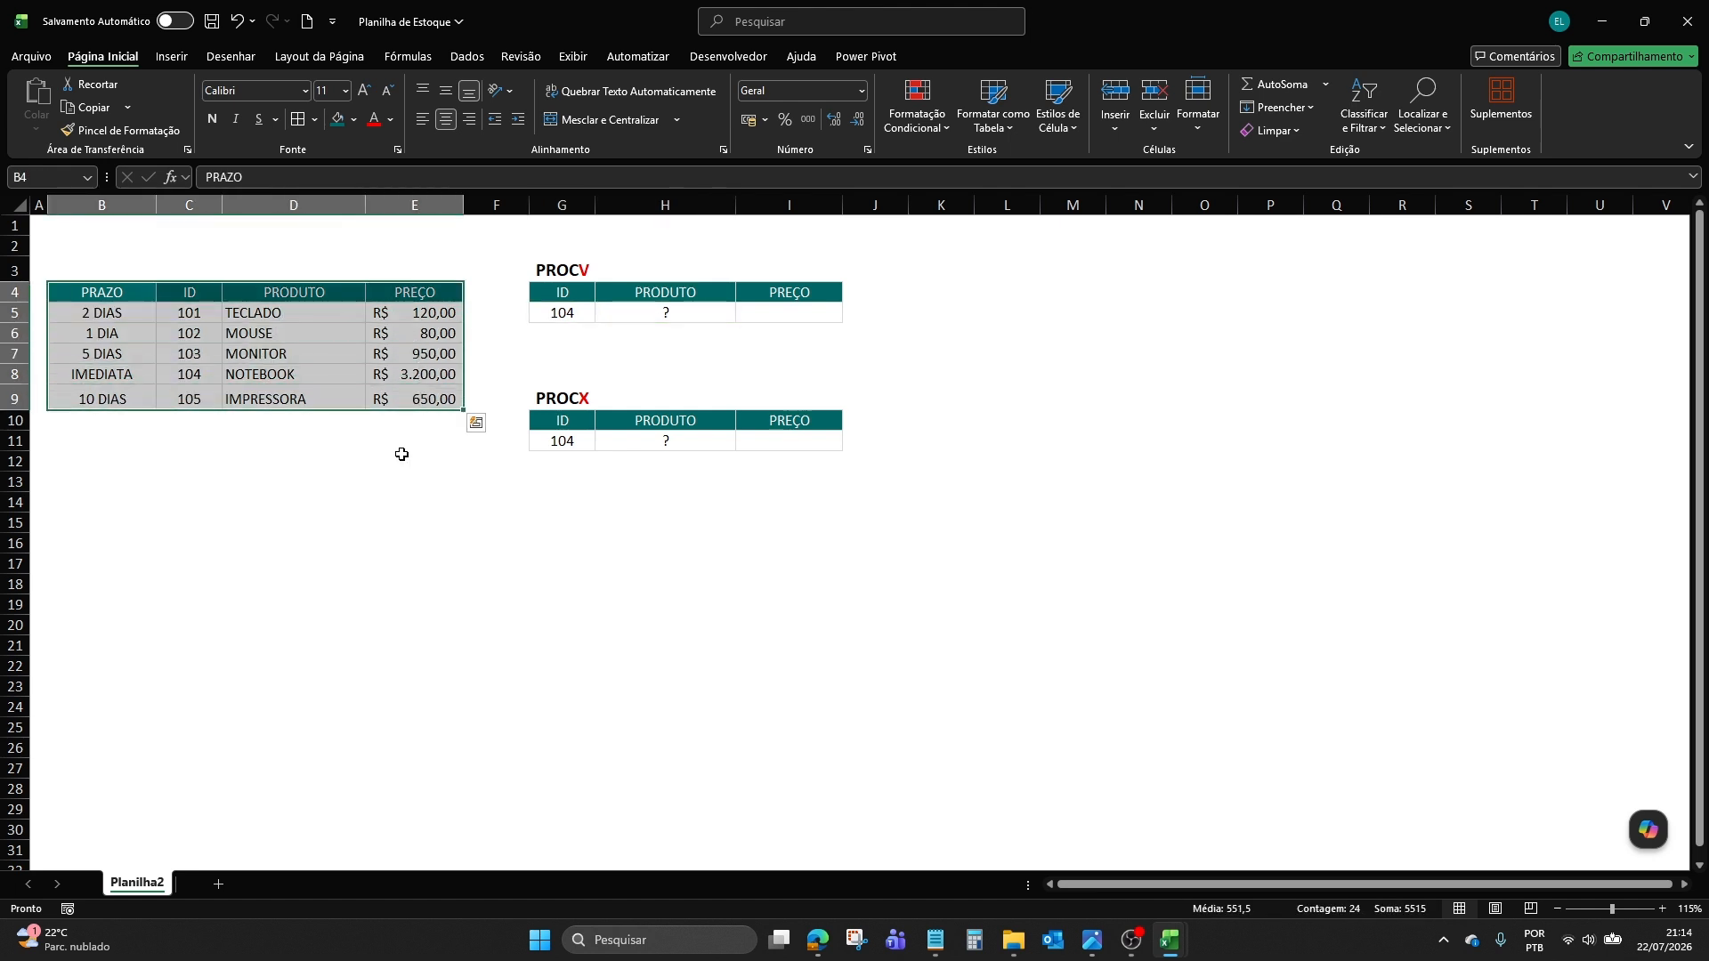
Enter =PROCV(G5;C4:D9;2;0) in H5 to look up the product name by ID with an exact match.
left_click(649, 314)
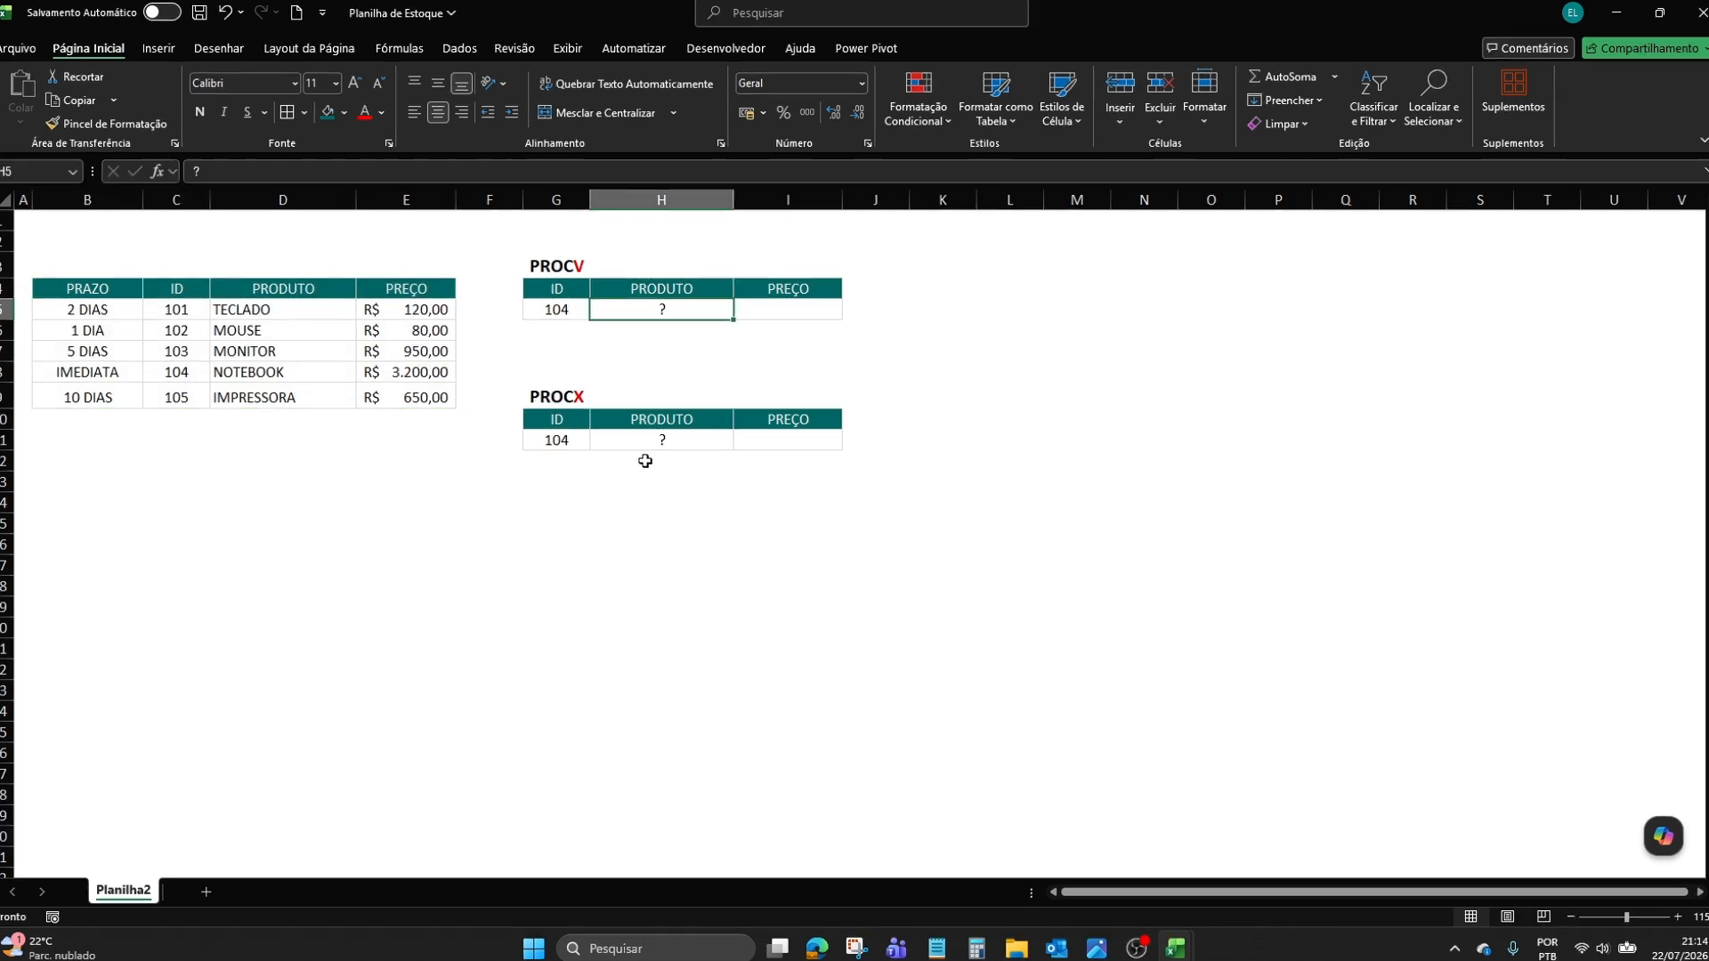
type("=")
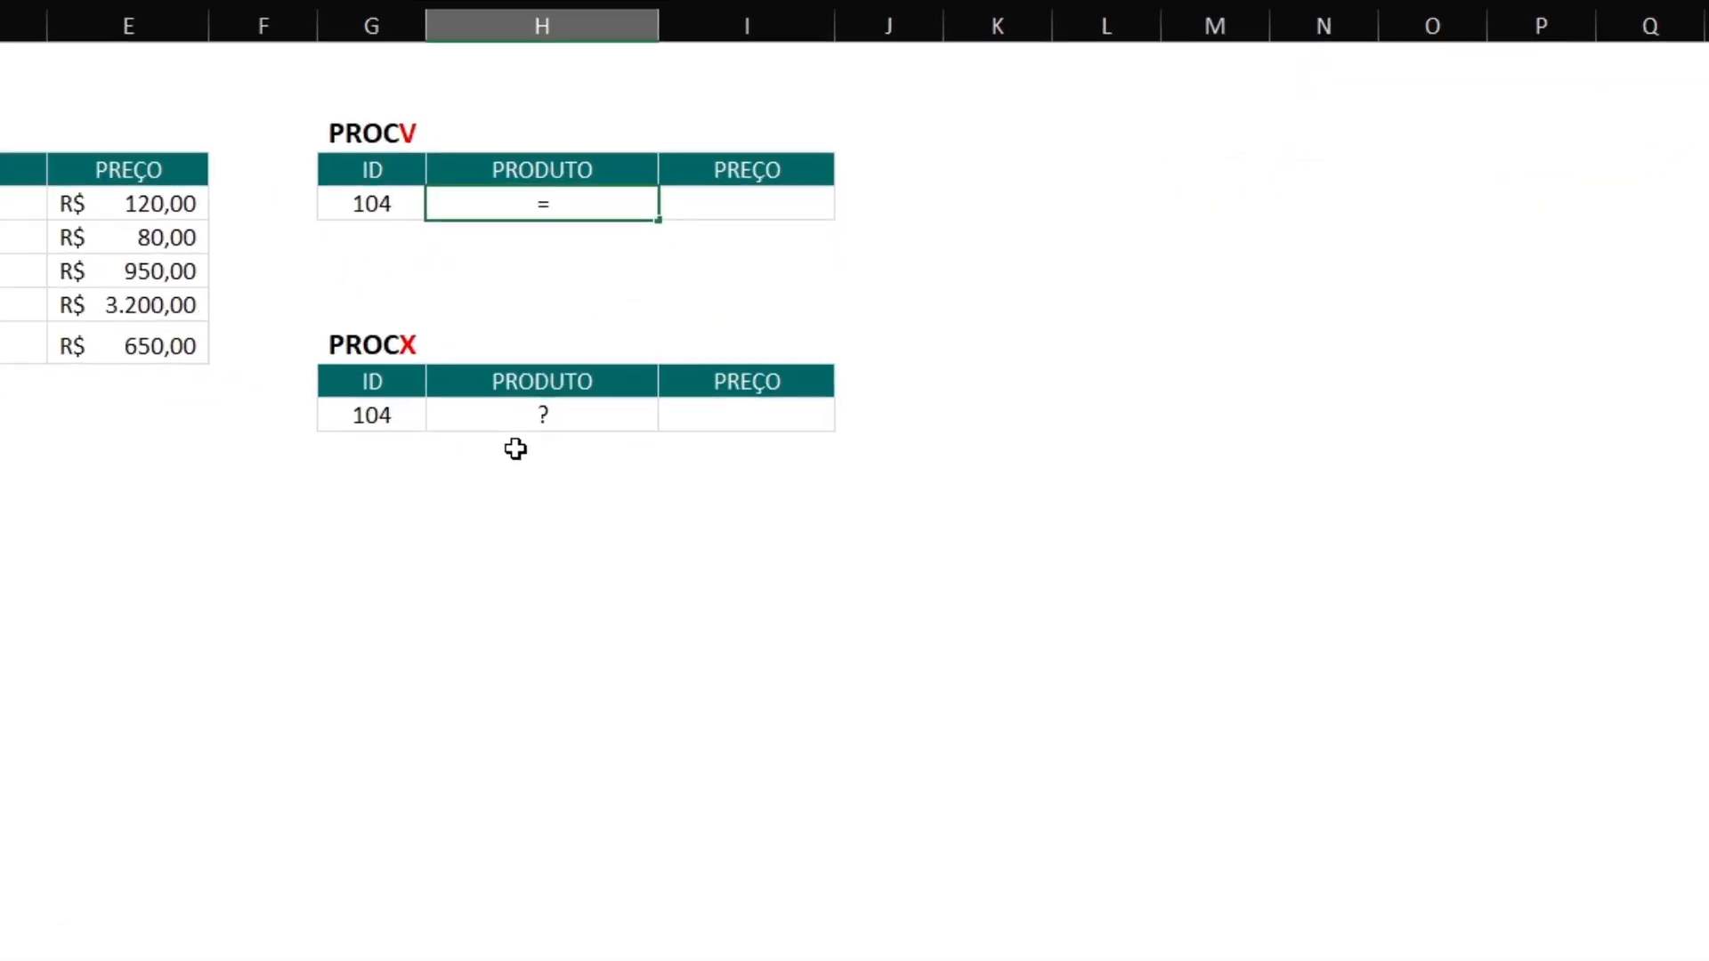
type("procv")
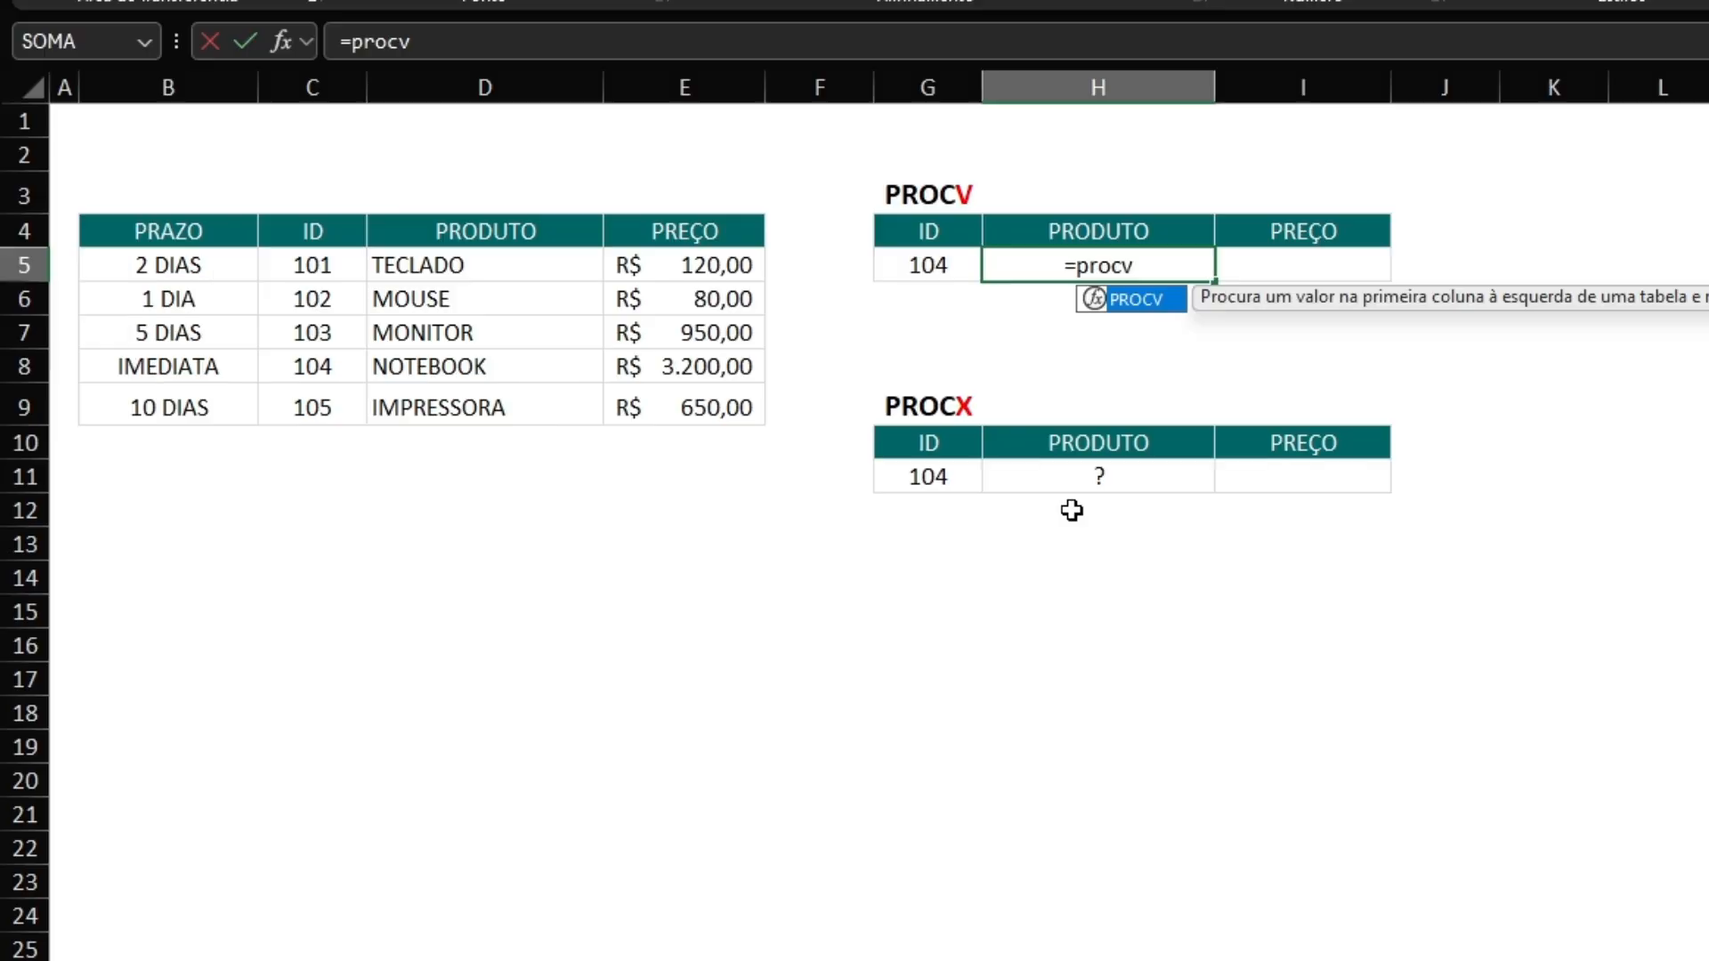
type("(")
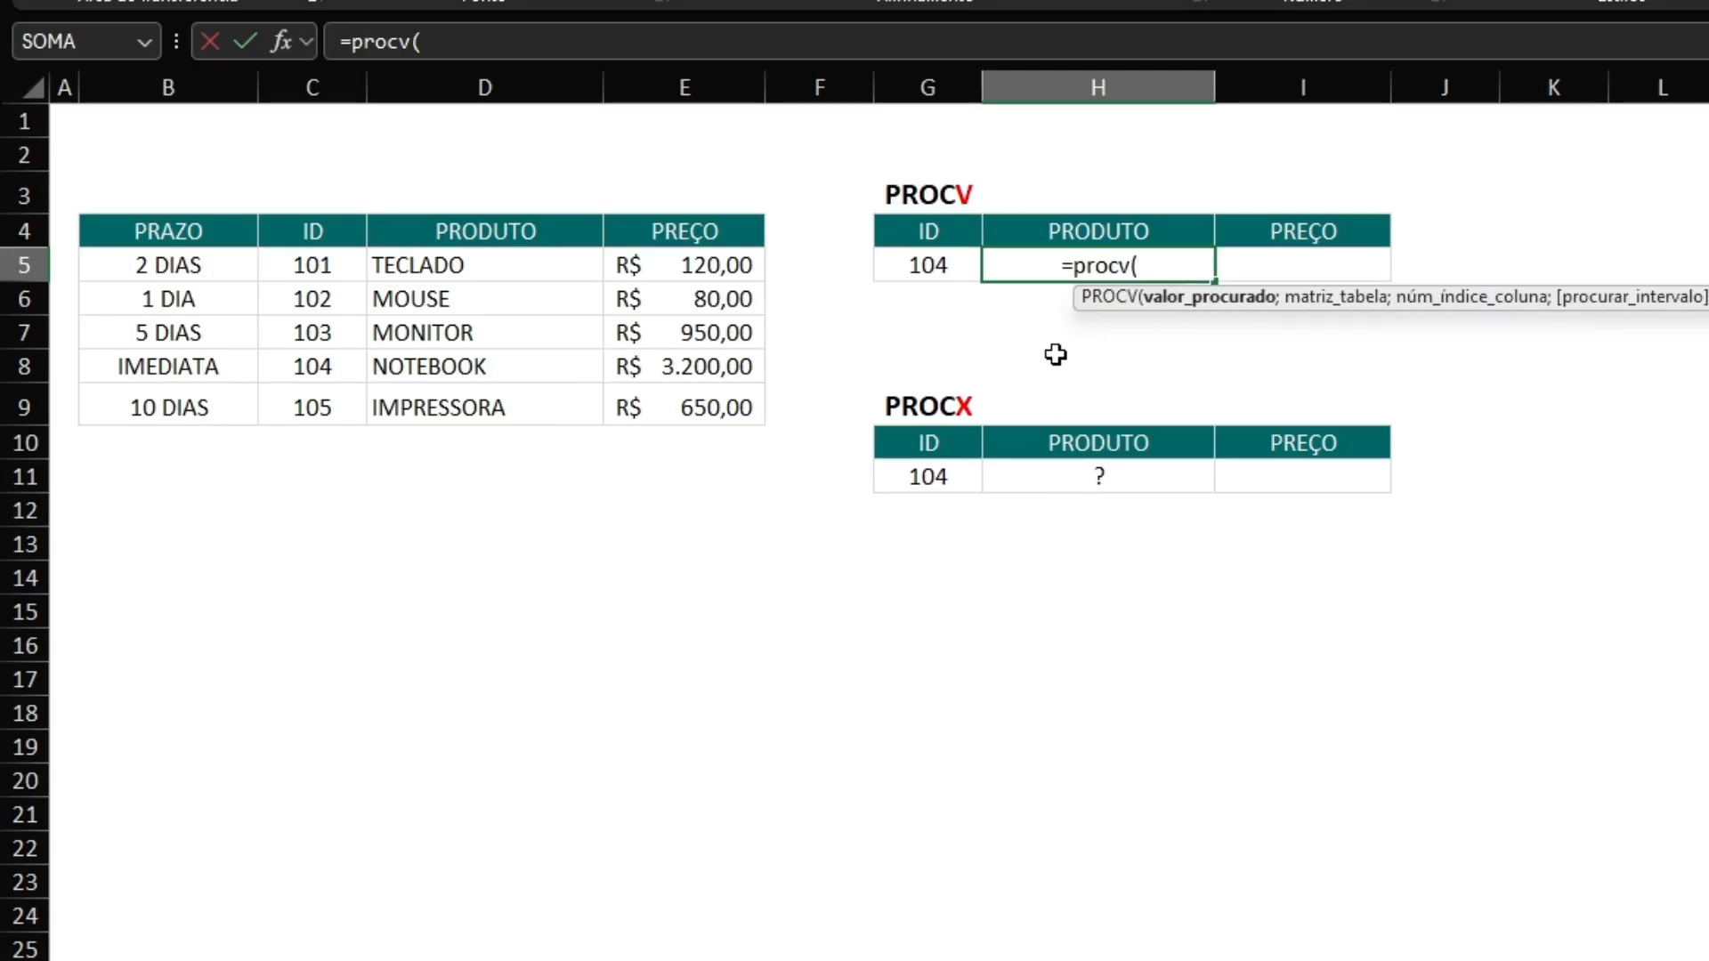
left_click(899, 264)
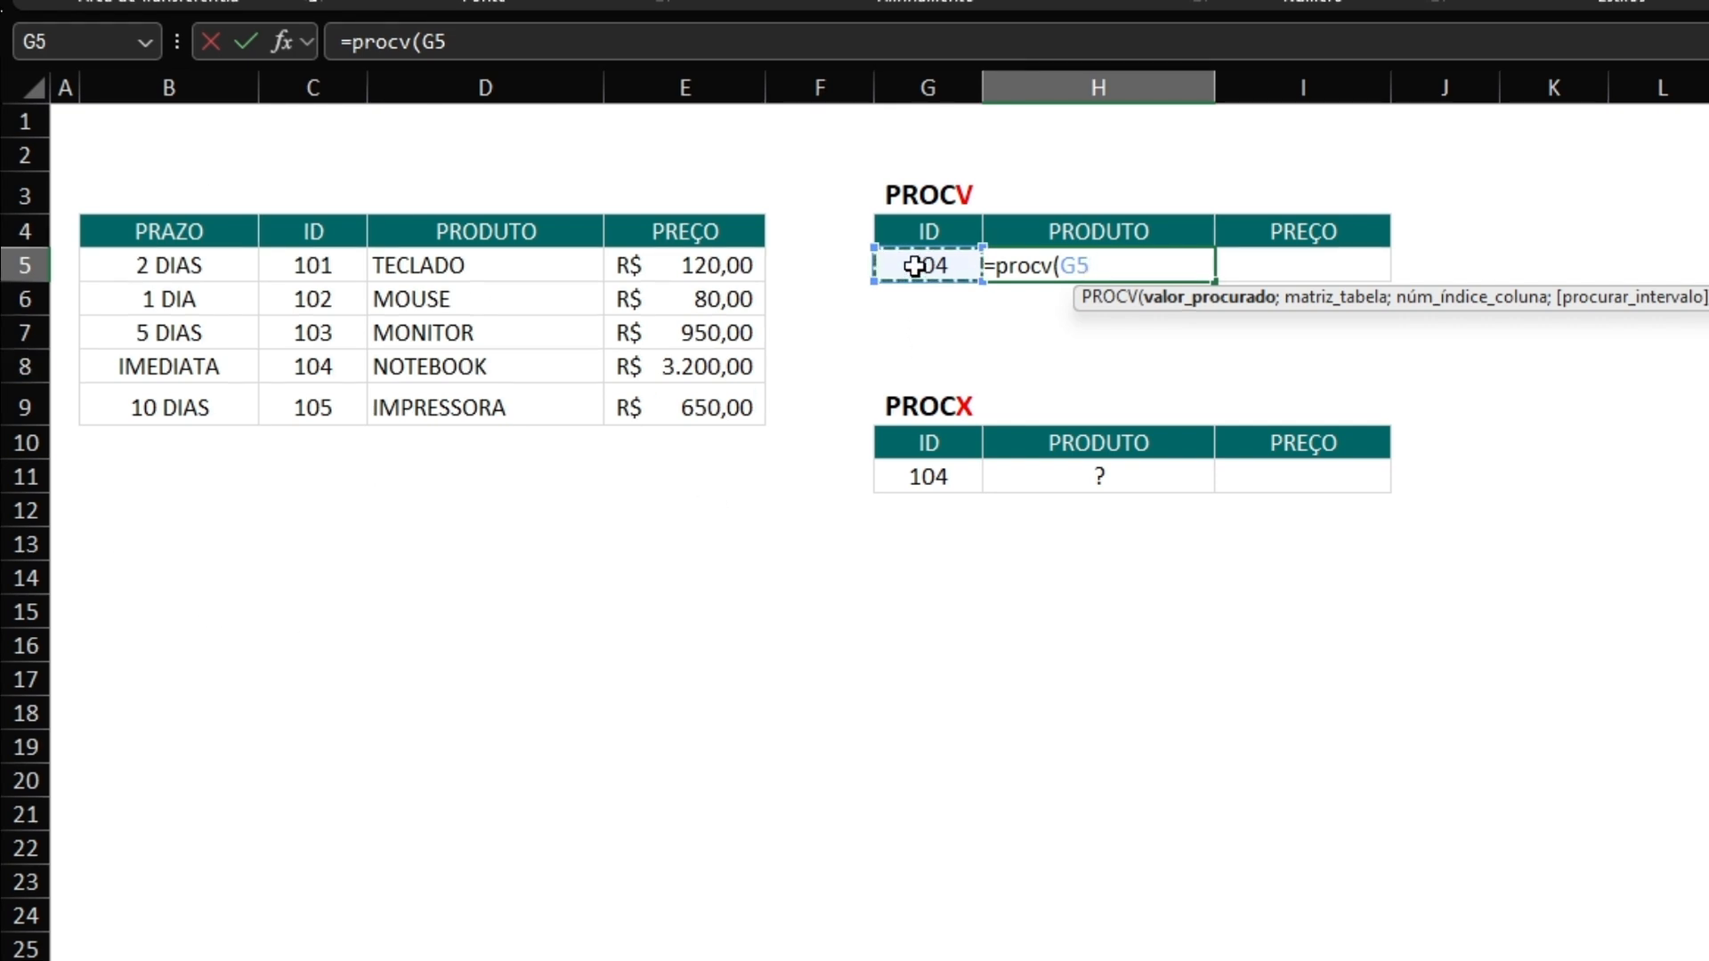
type(";")
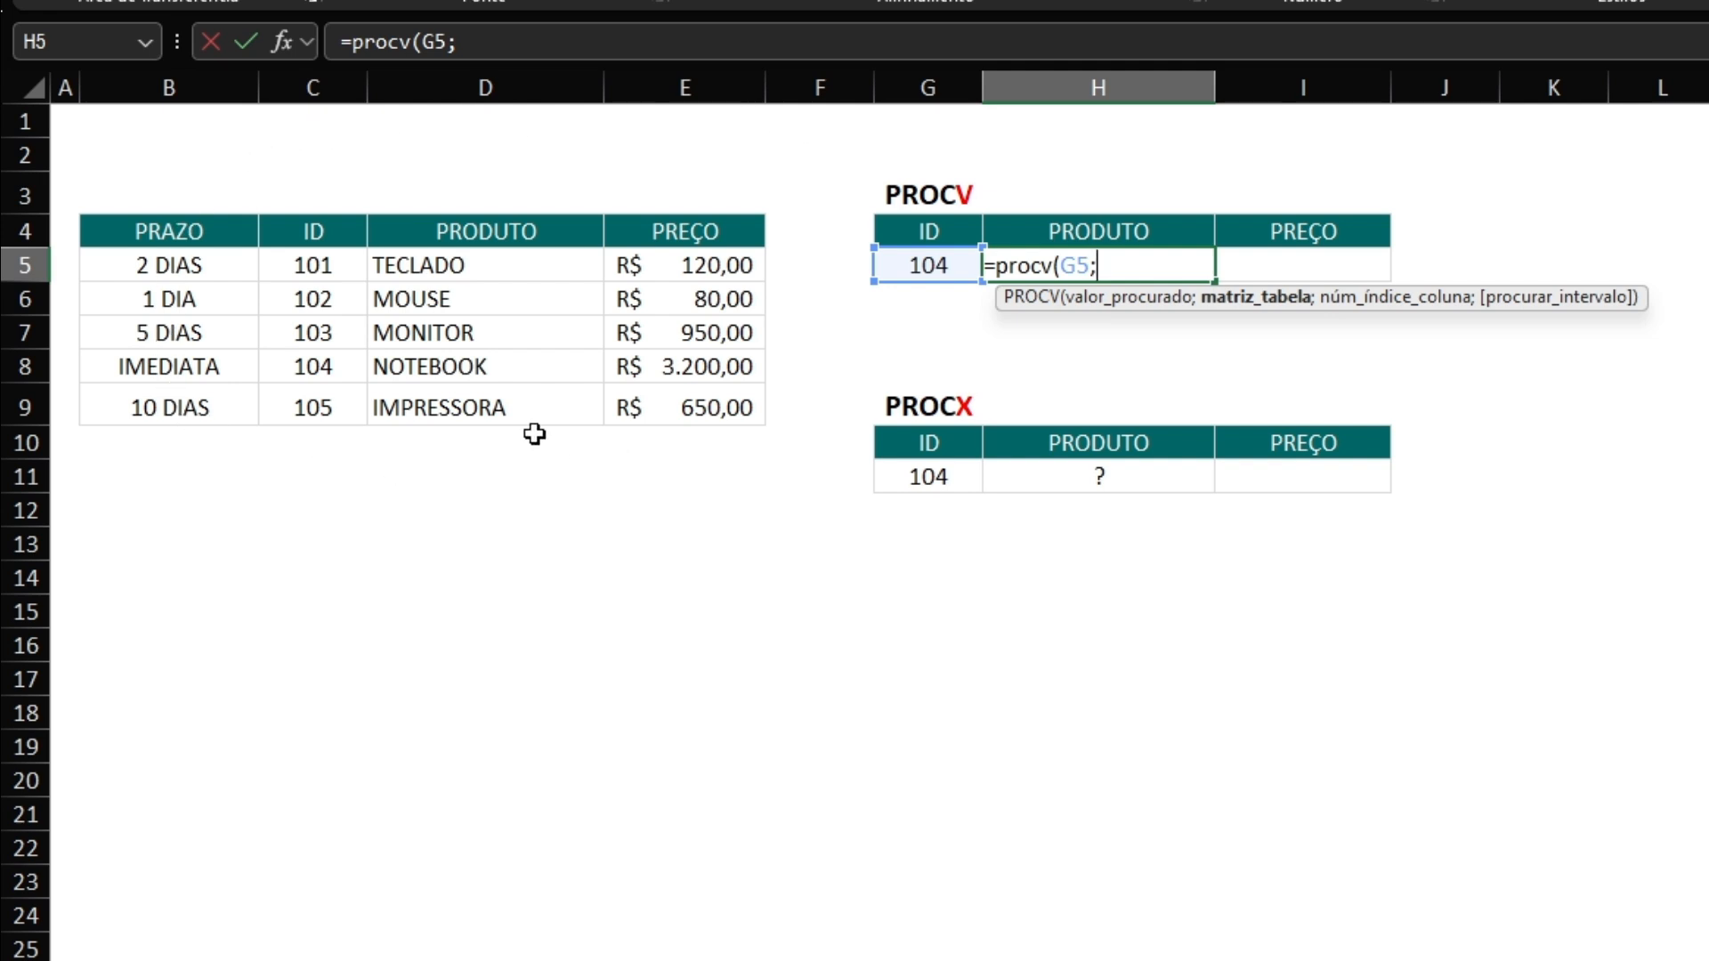
left_click_drag(301, 235, 512, 406)
type(";")
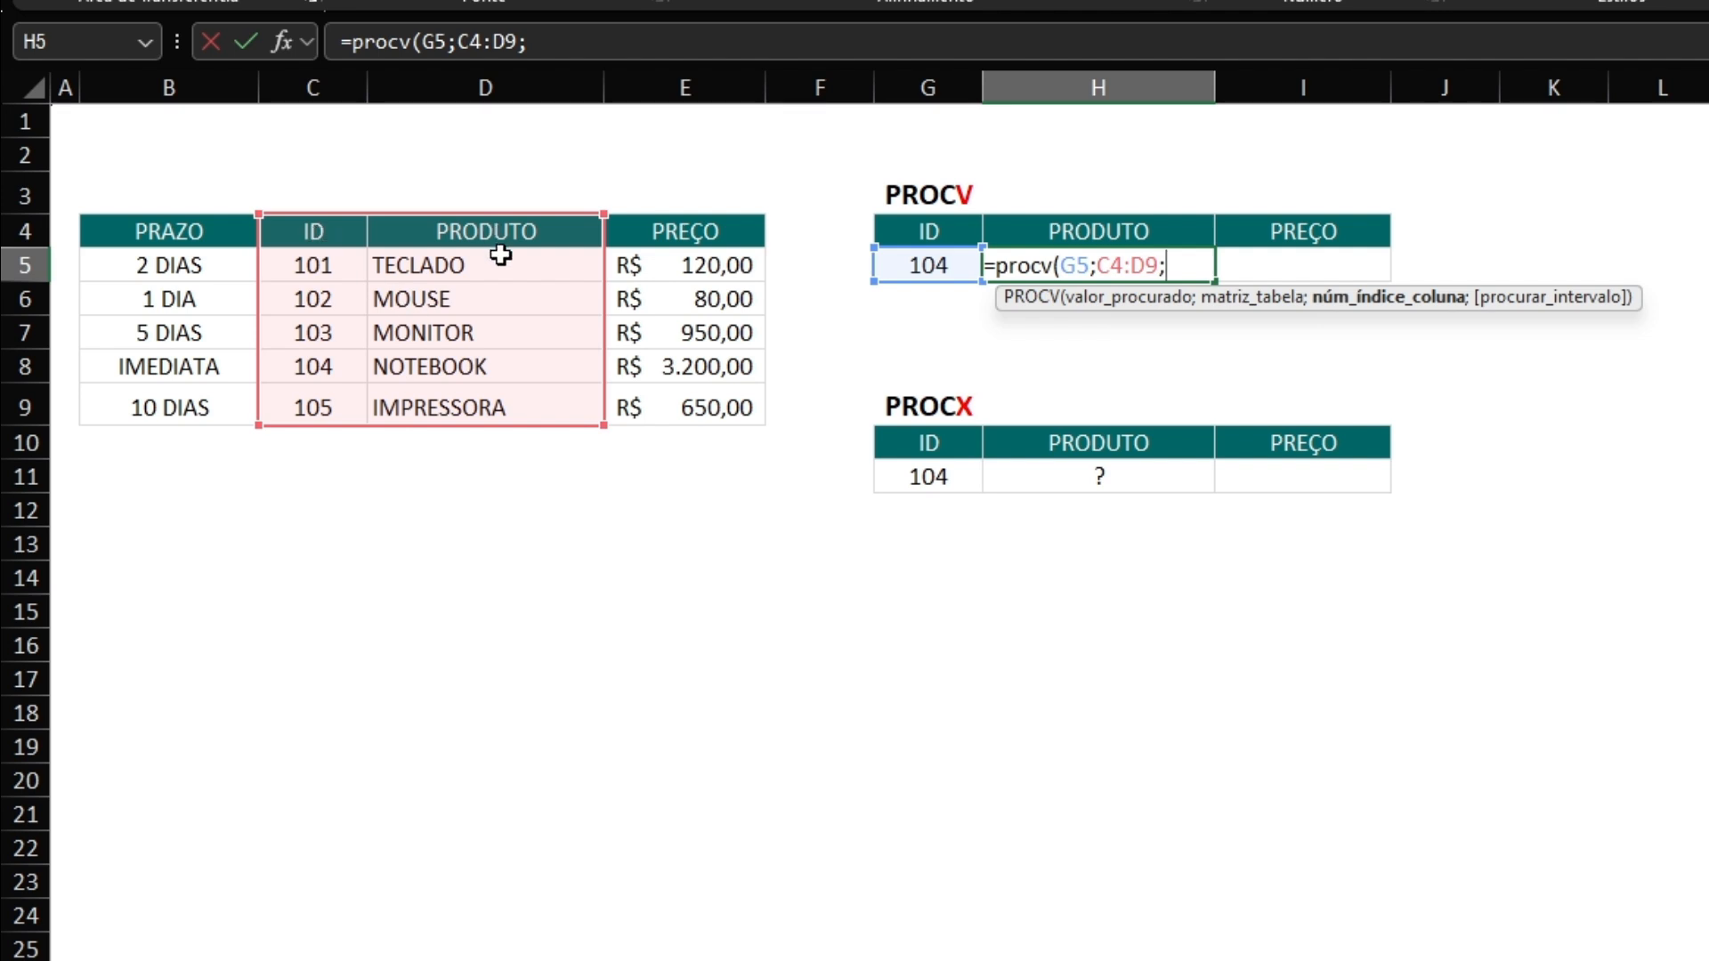
type("2;")
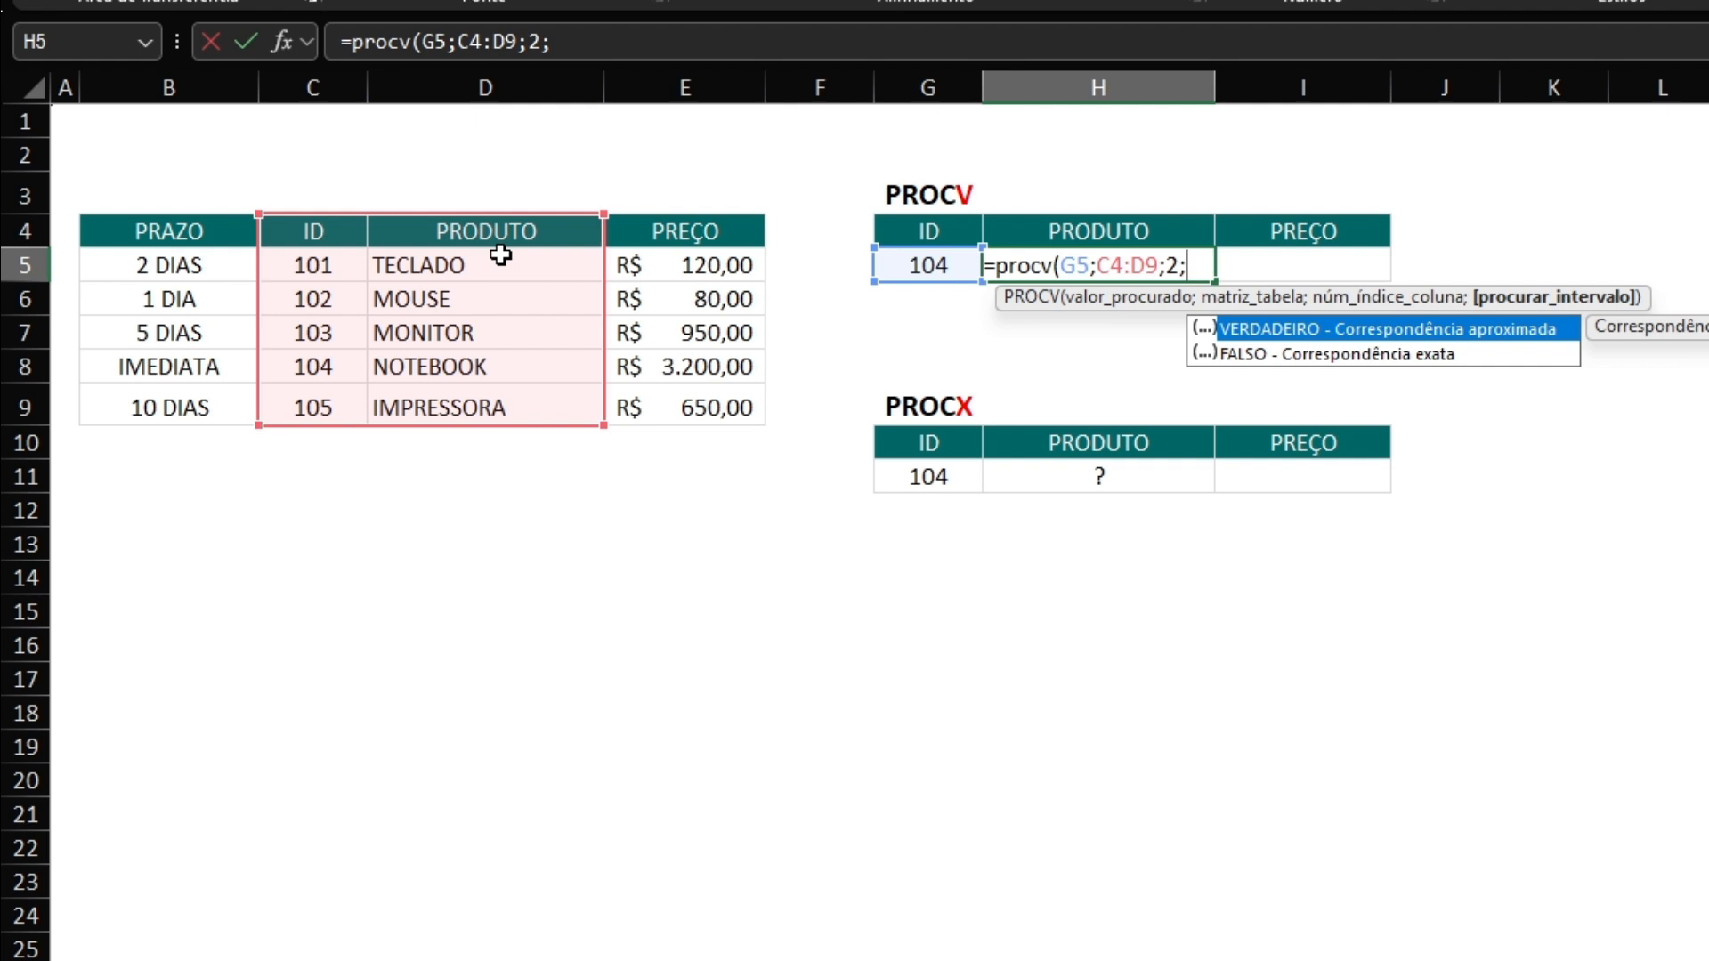
type("0)")
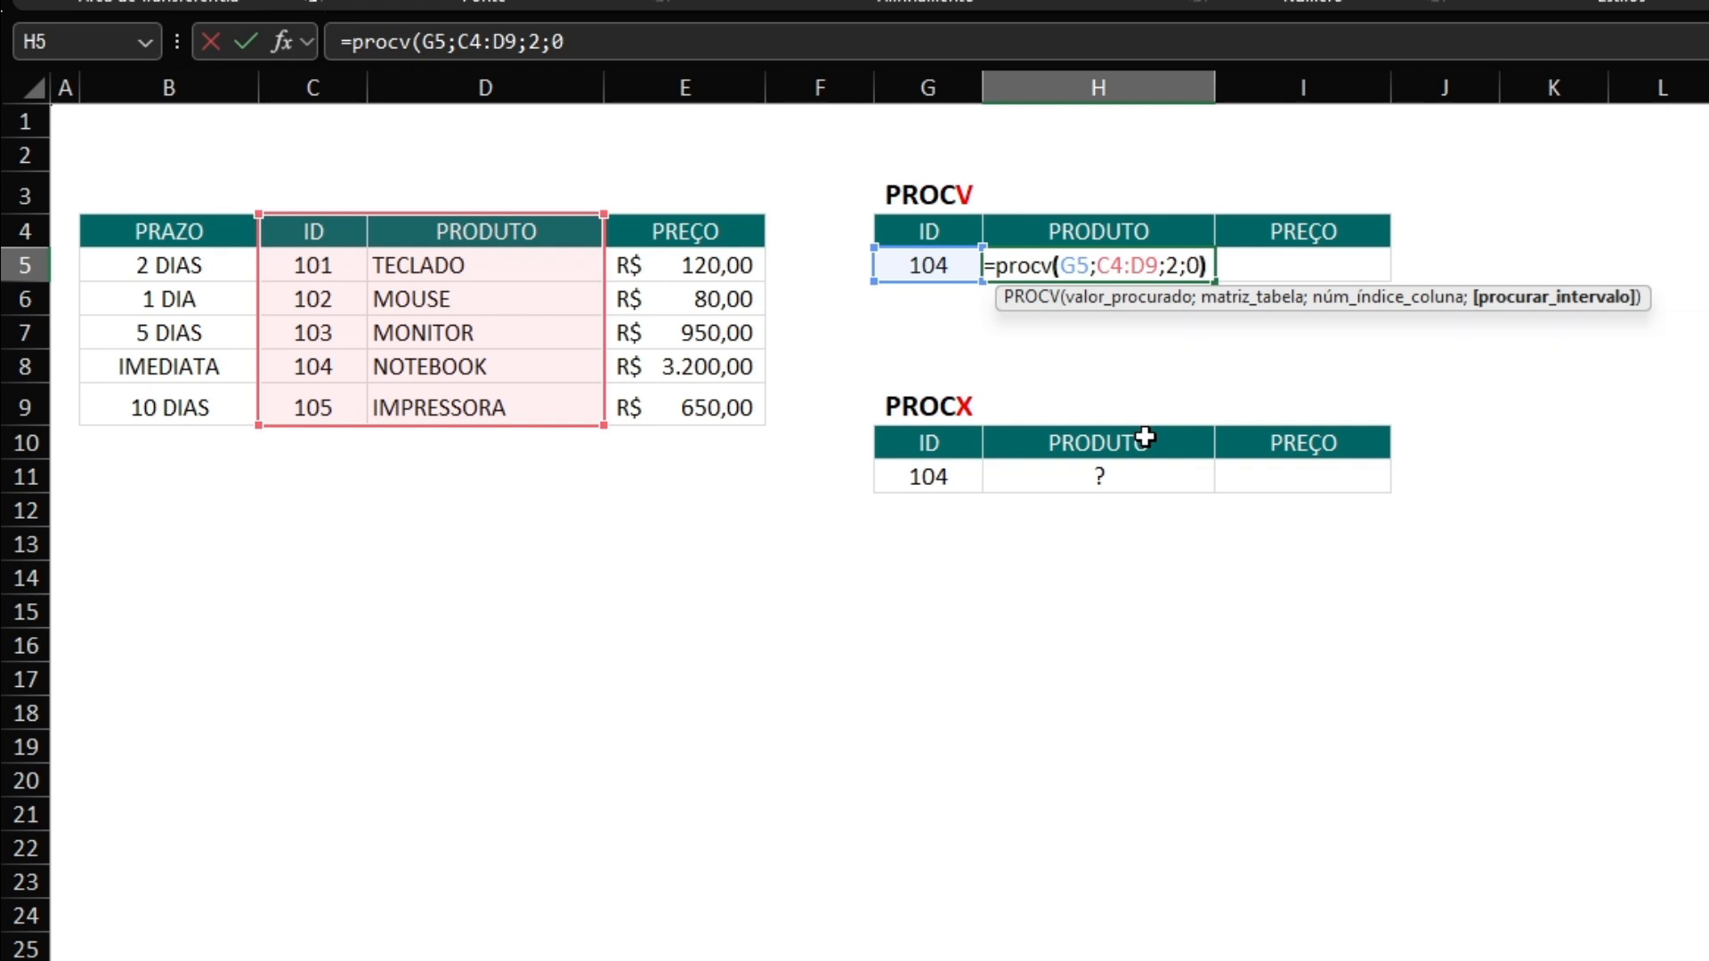
key("Return")
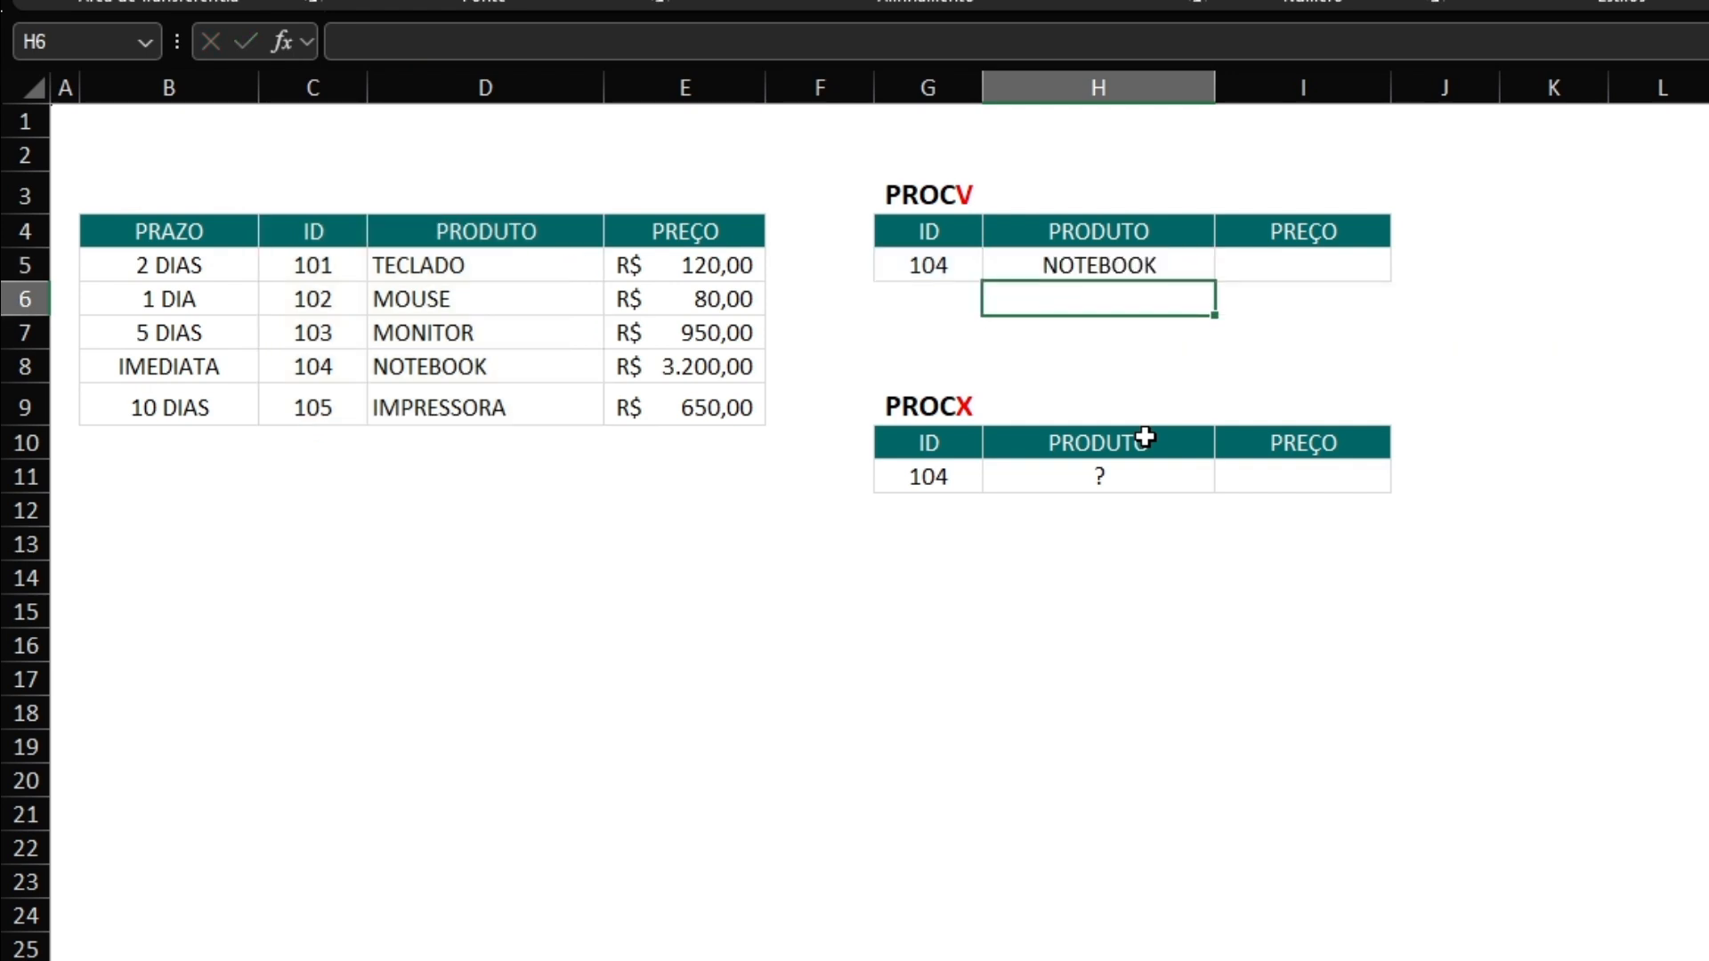
Set the lookup ID in G5 to 101 and check the product against the matching row C5:D5 of the source table.
left_click(927, 261)
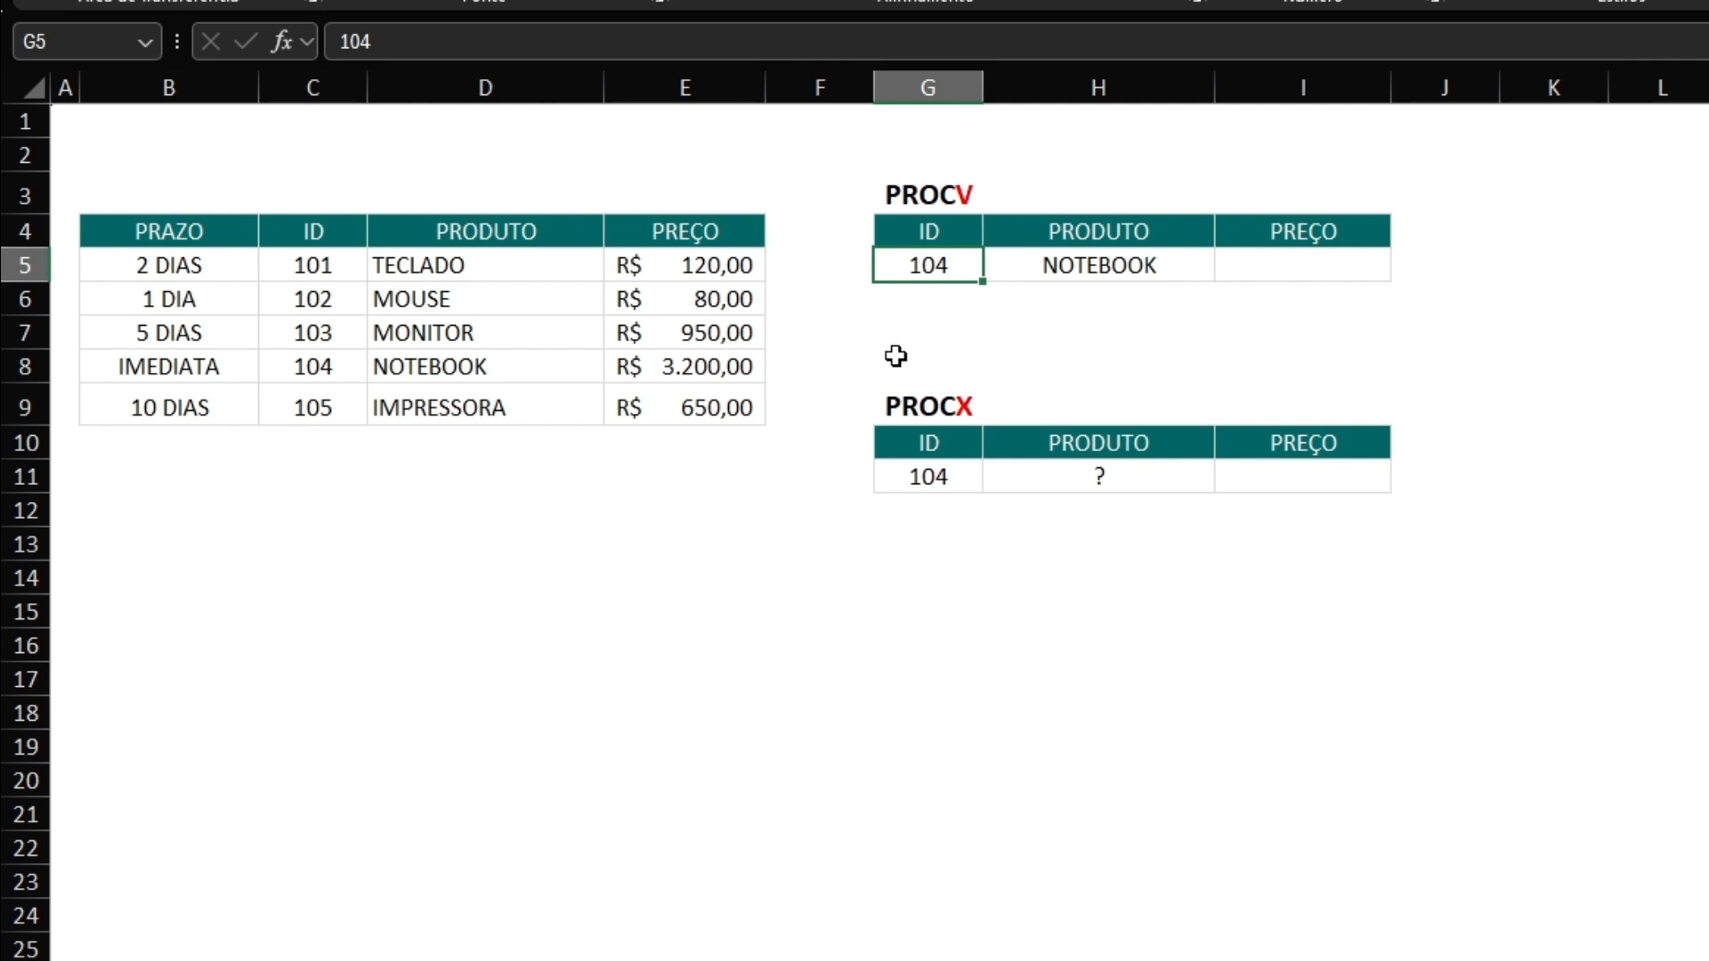
type("101")
key("Return")
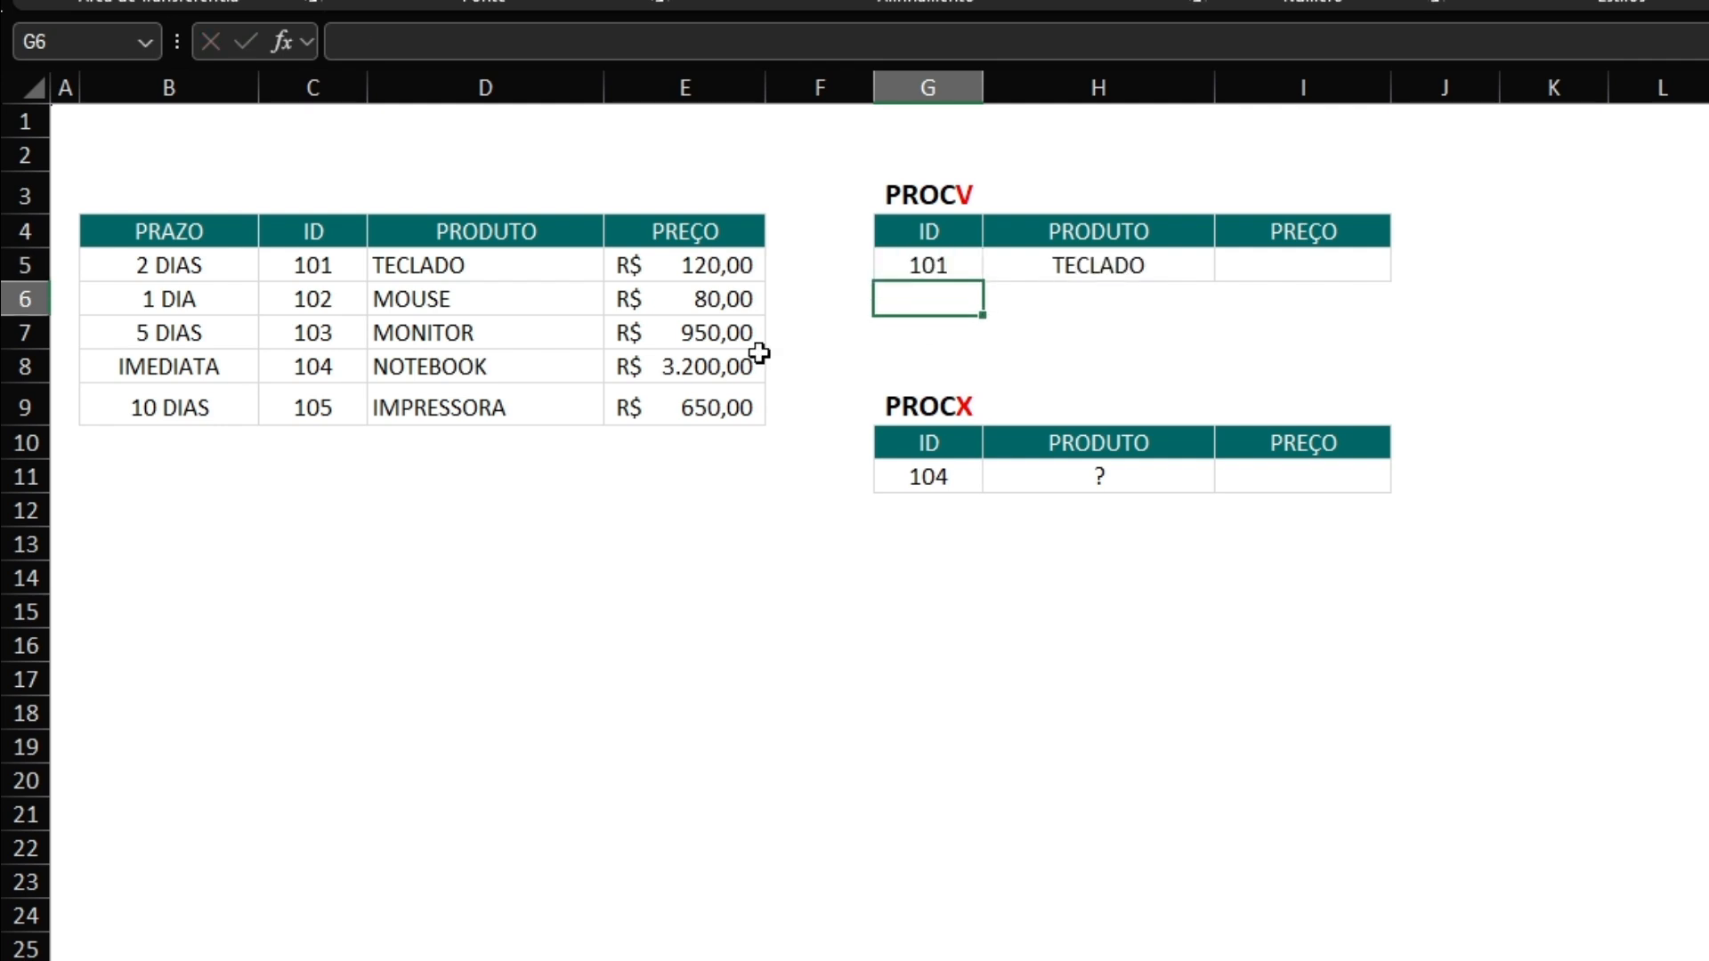
left_click_drag(339, 270, 427, 267)
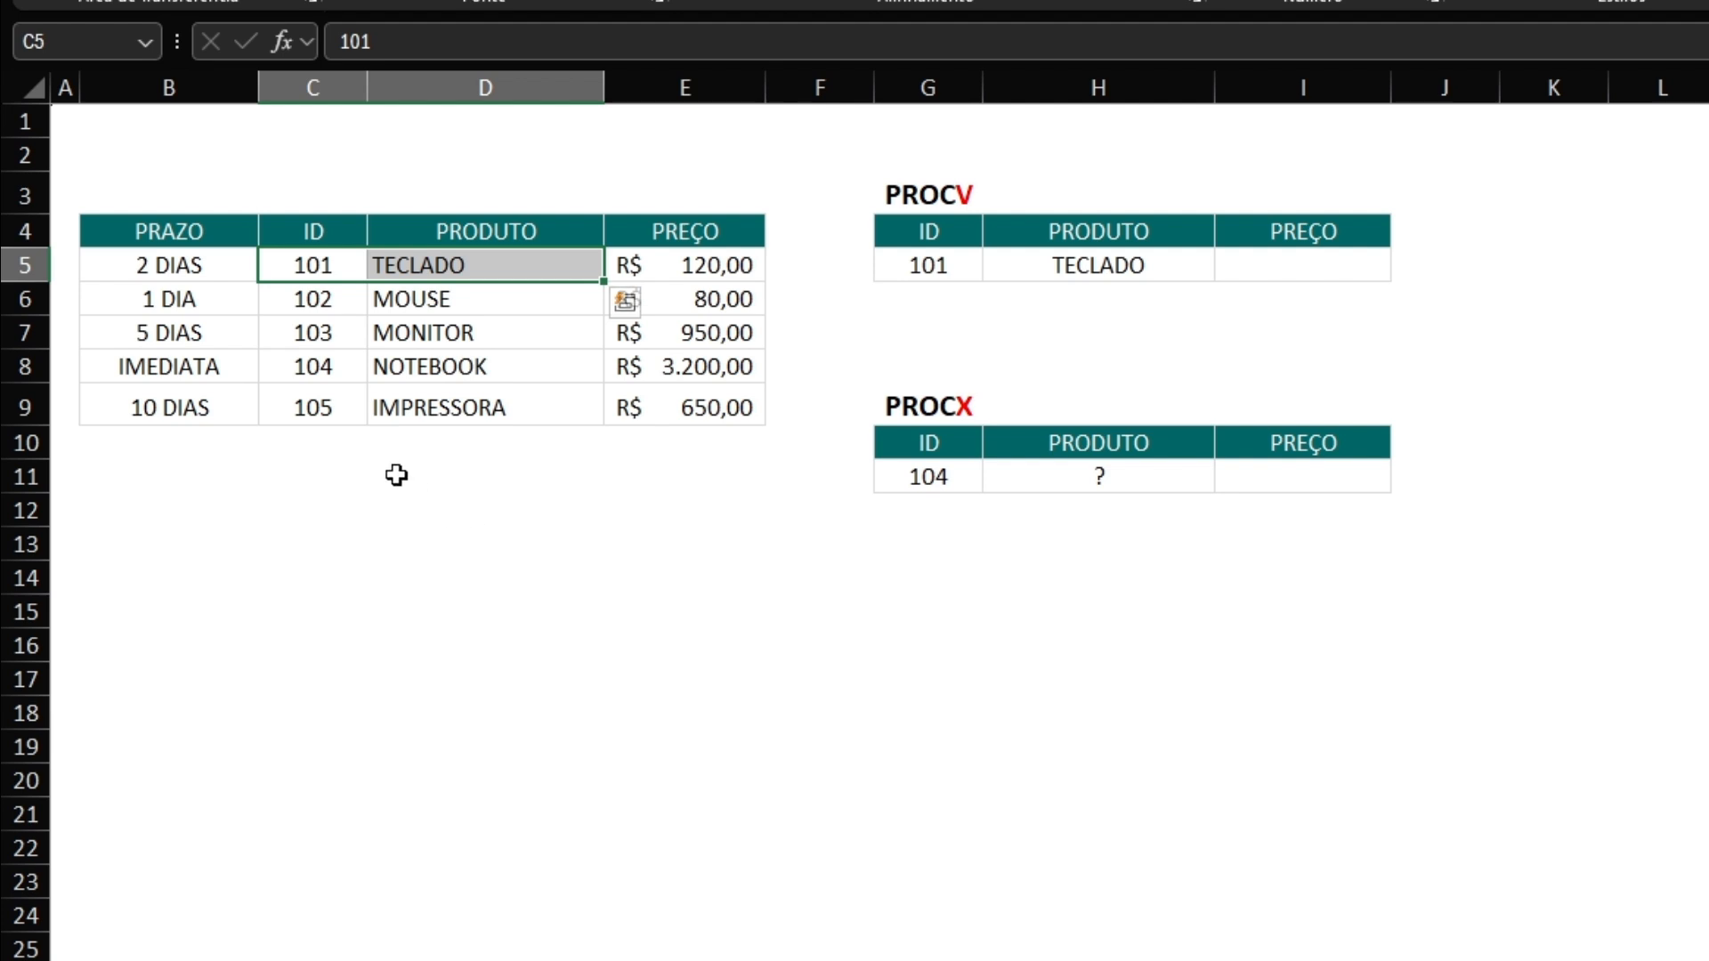
Enter =PROCV(G5;C4:E9;3;0) in I5 to look up the price by ID with an exact match.
left_click(1300, 261)
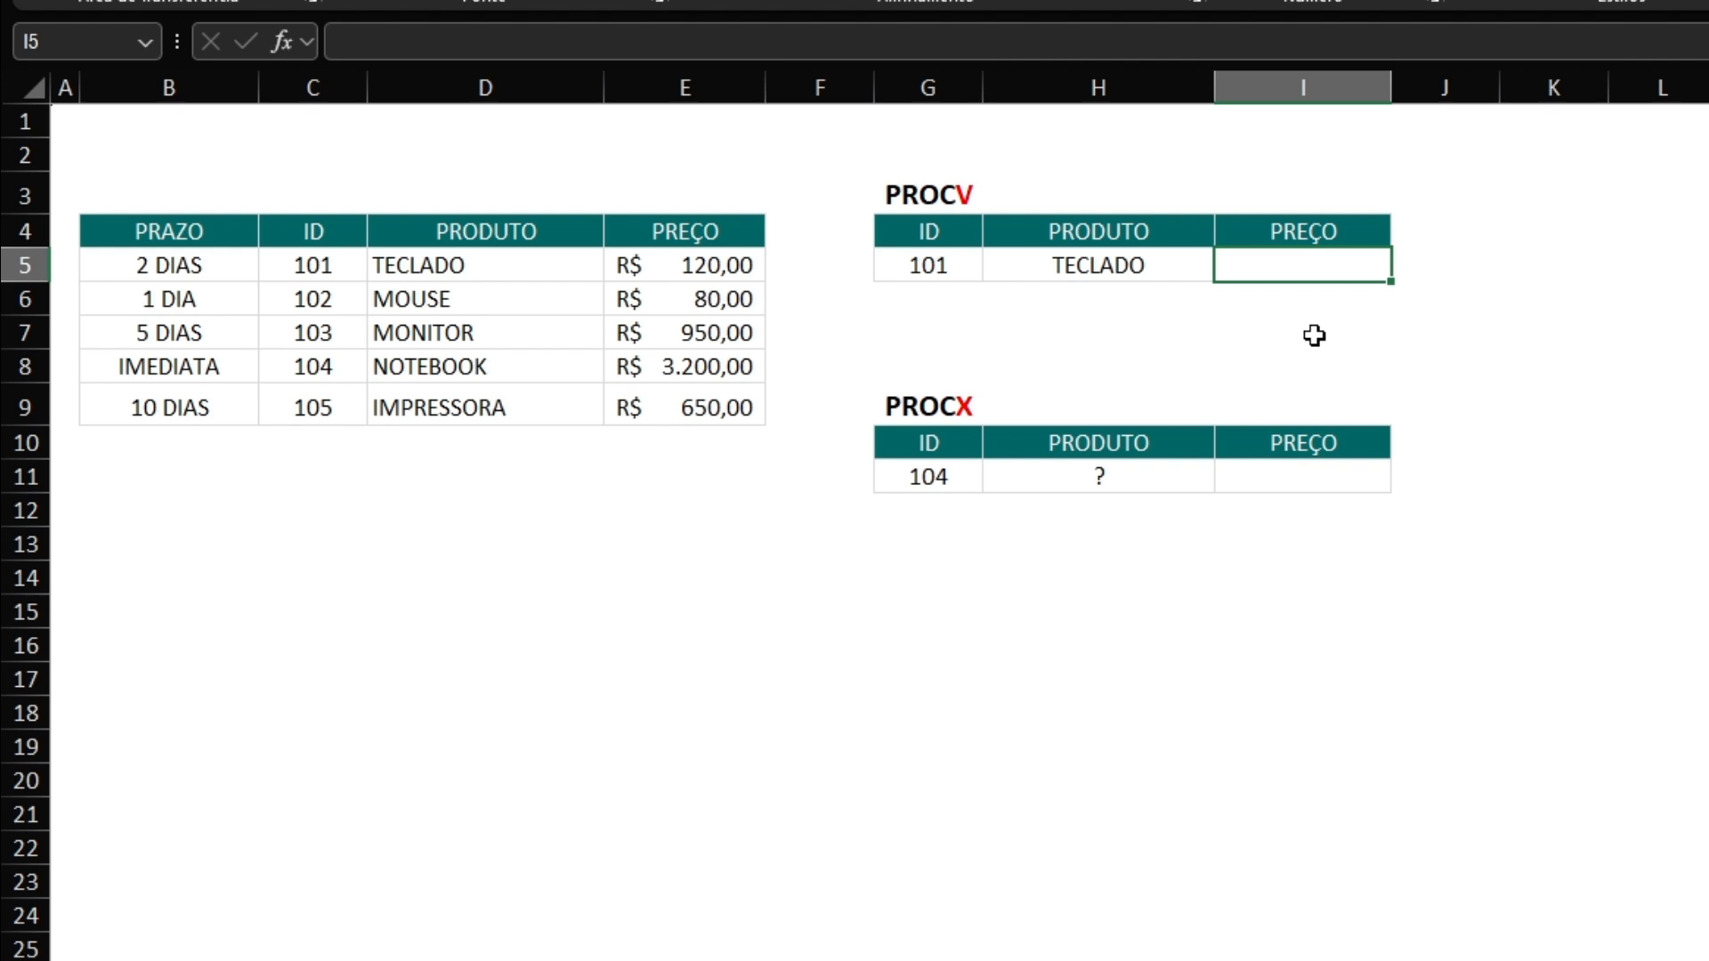
type("=procv")
key("Tab")
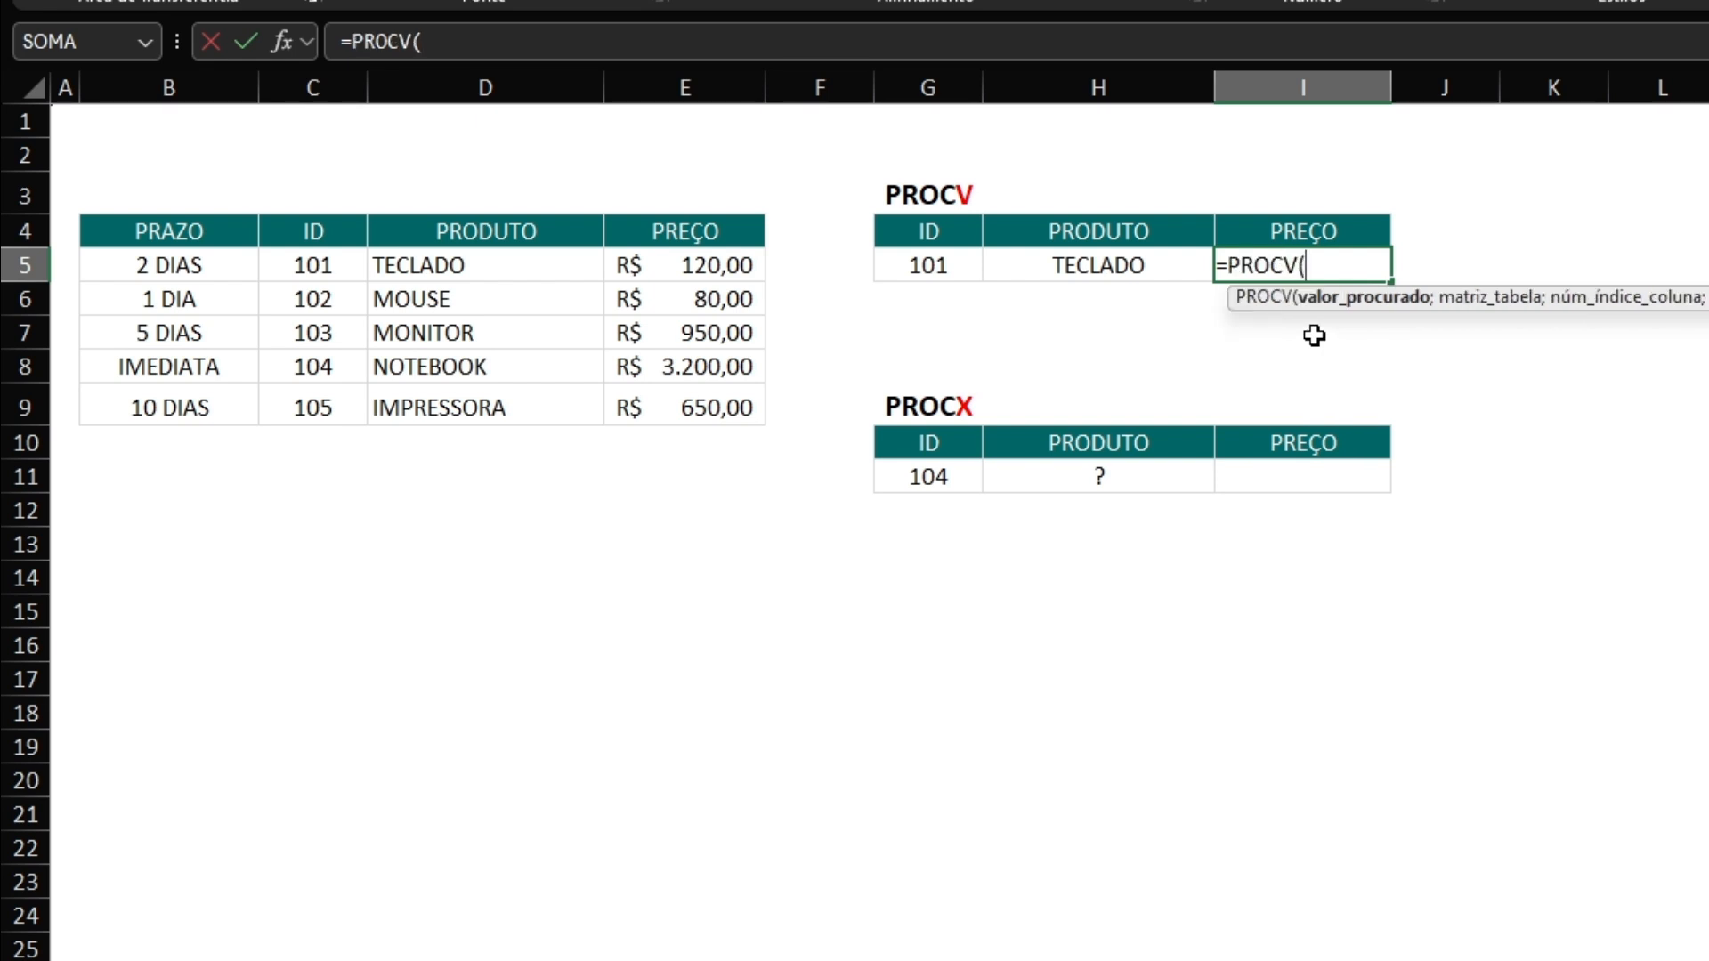
left_click(933, 266)
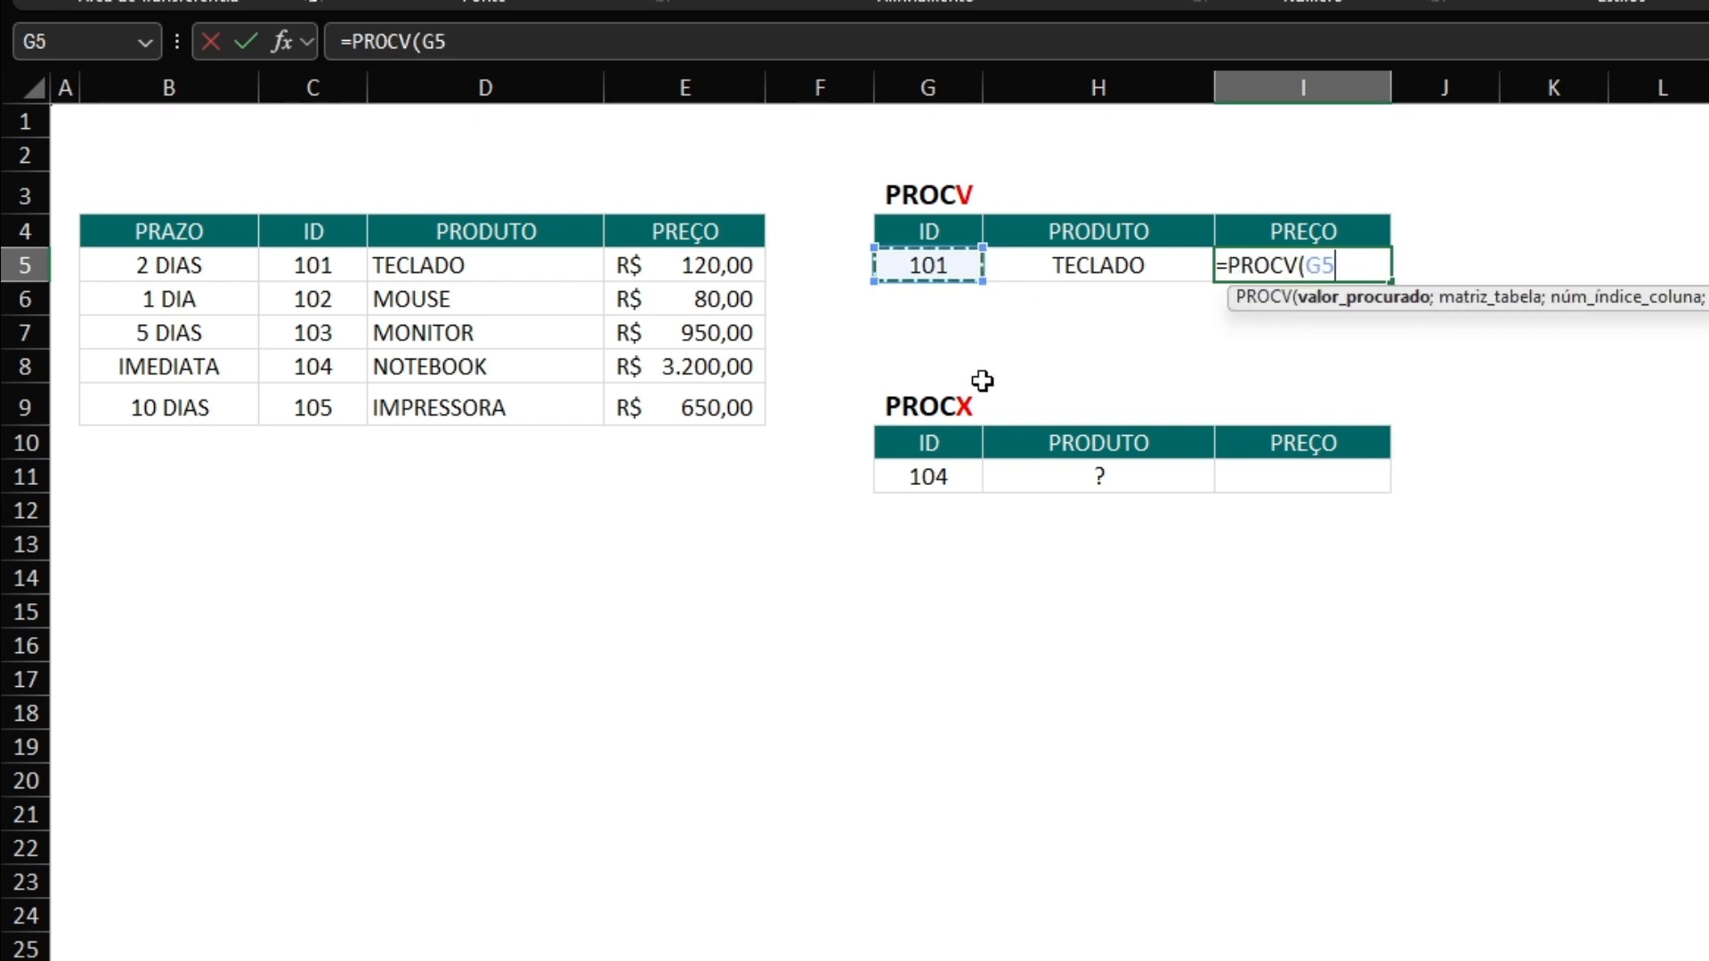
type(";")
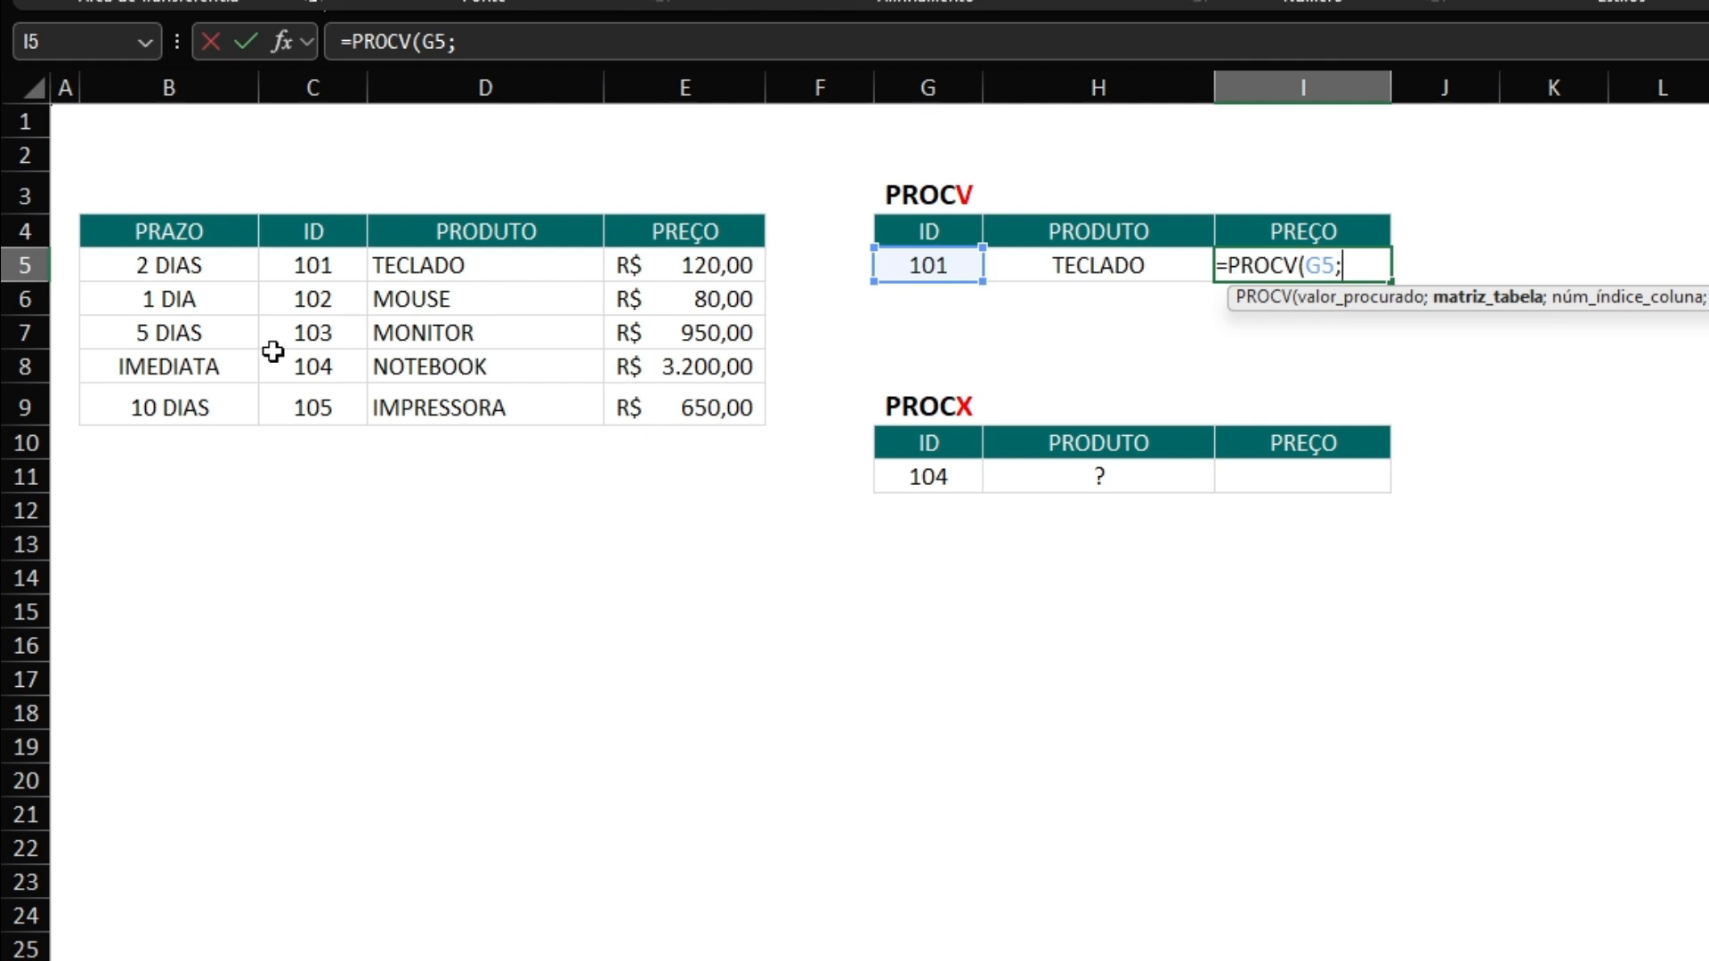
left_click_drag(266, 227, 683, 399)
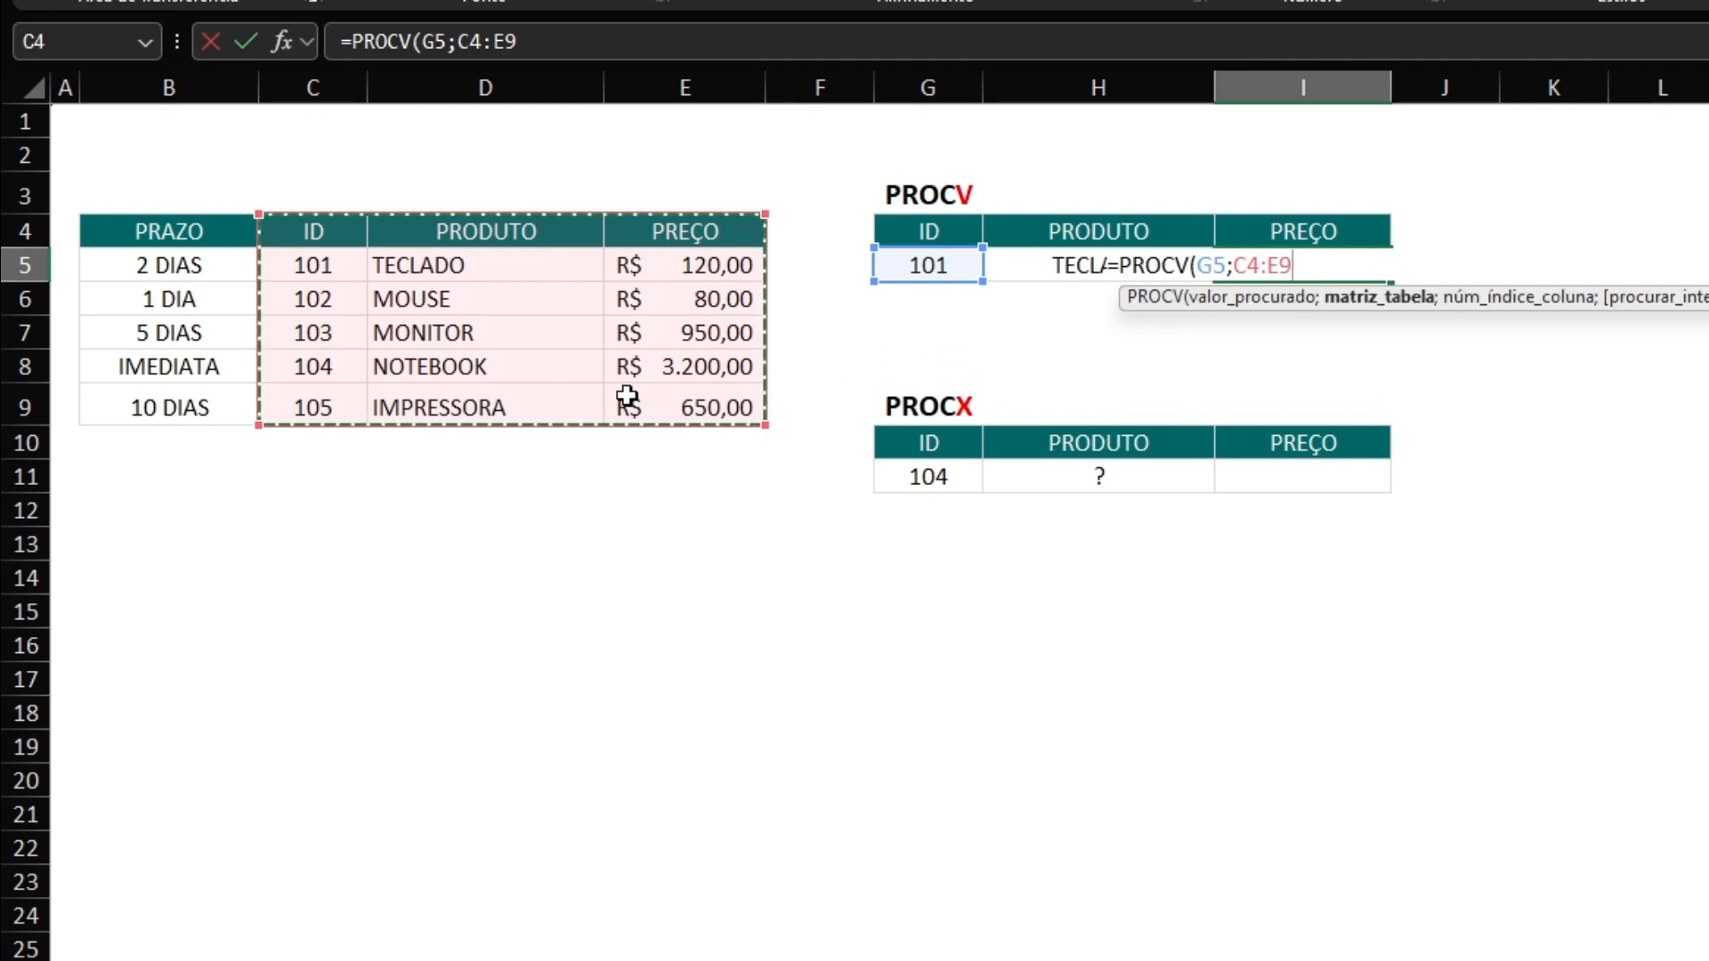
type(";")
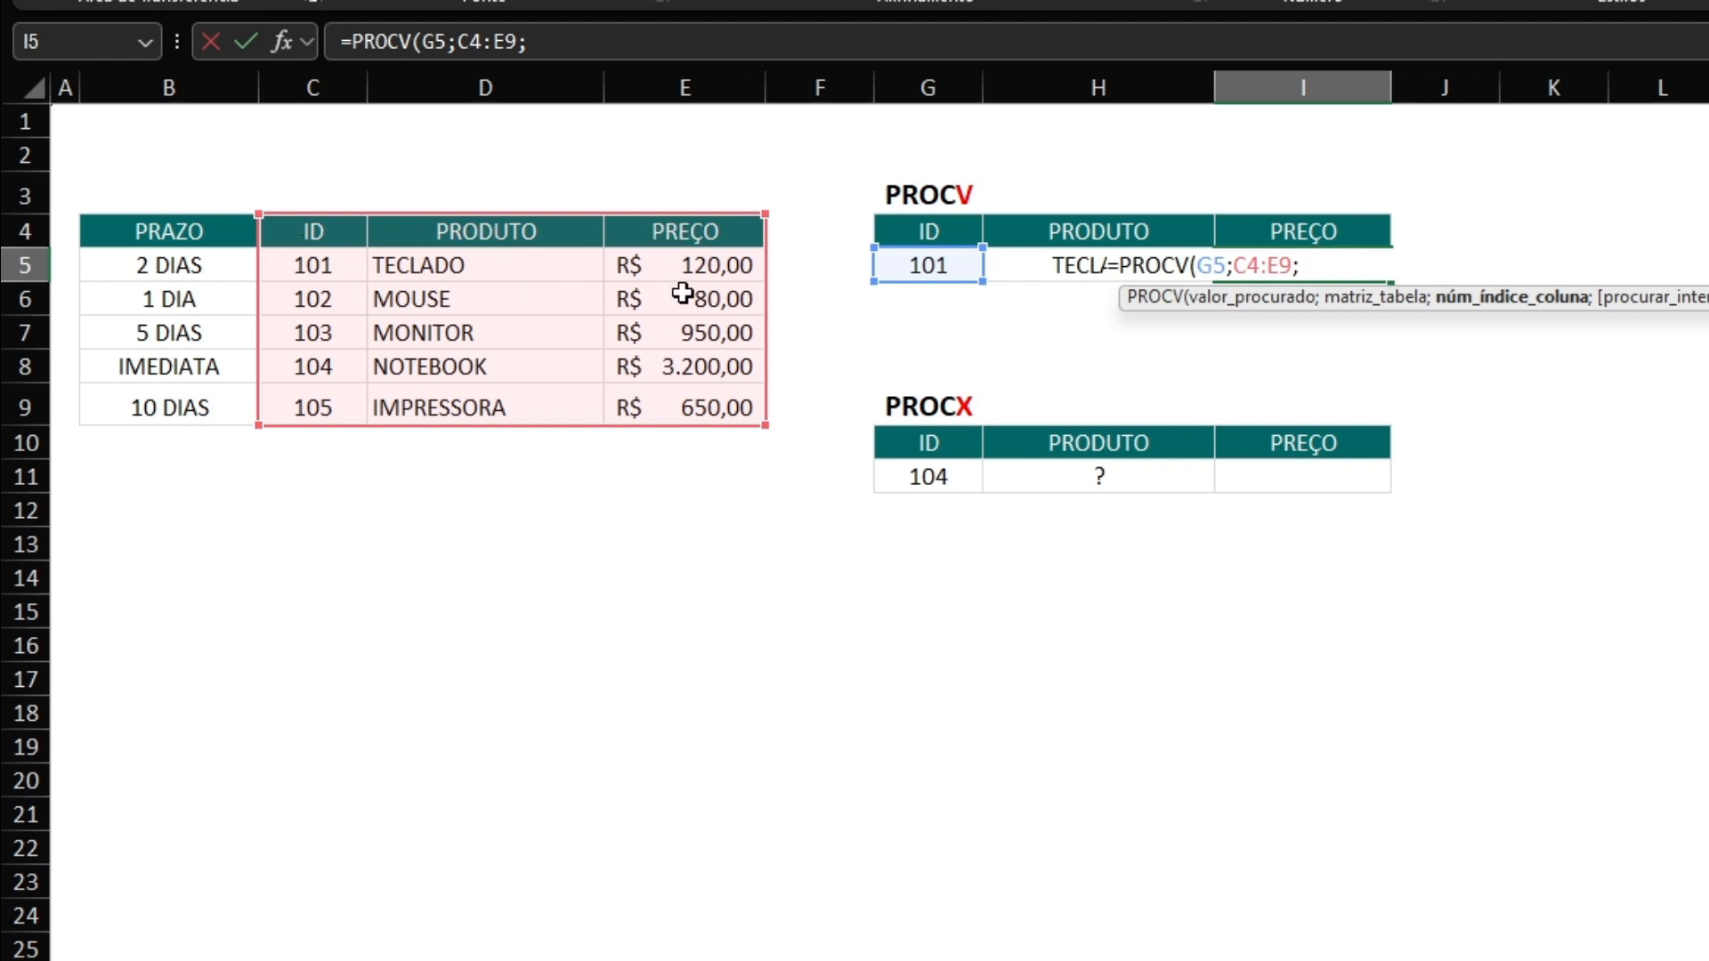
type("3;0")
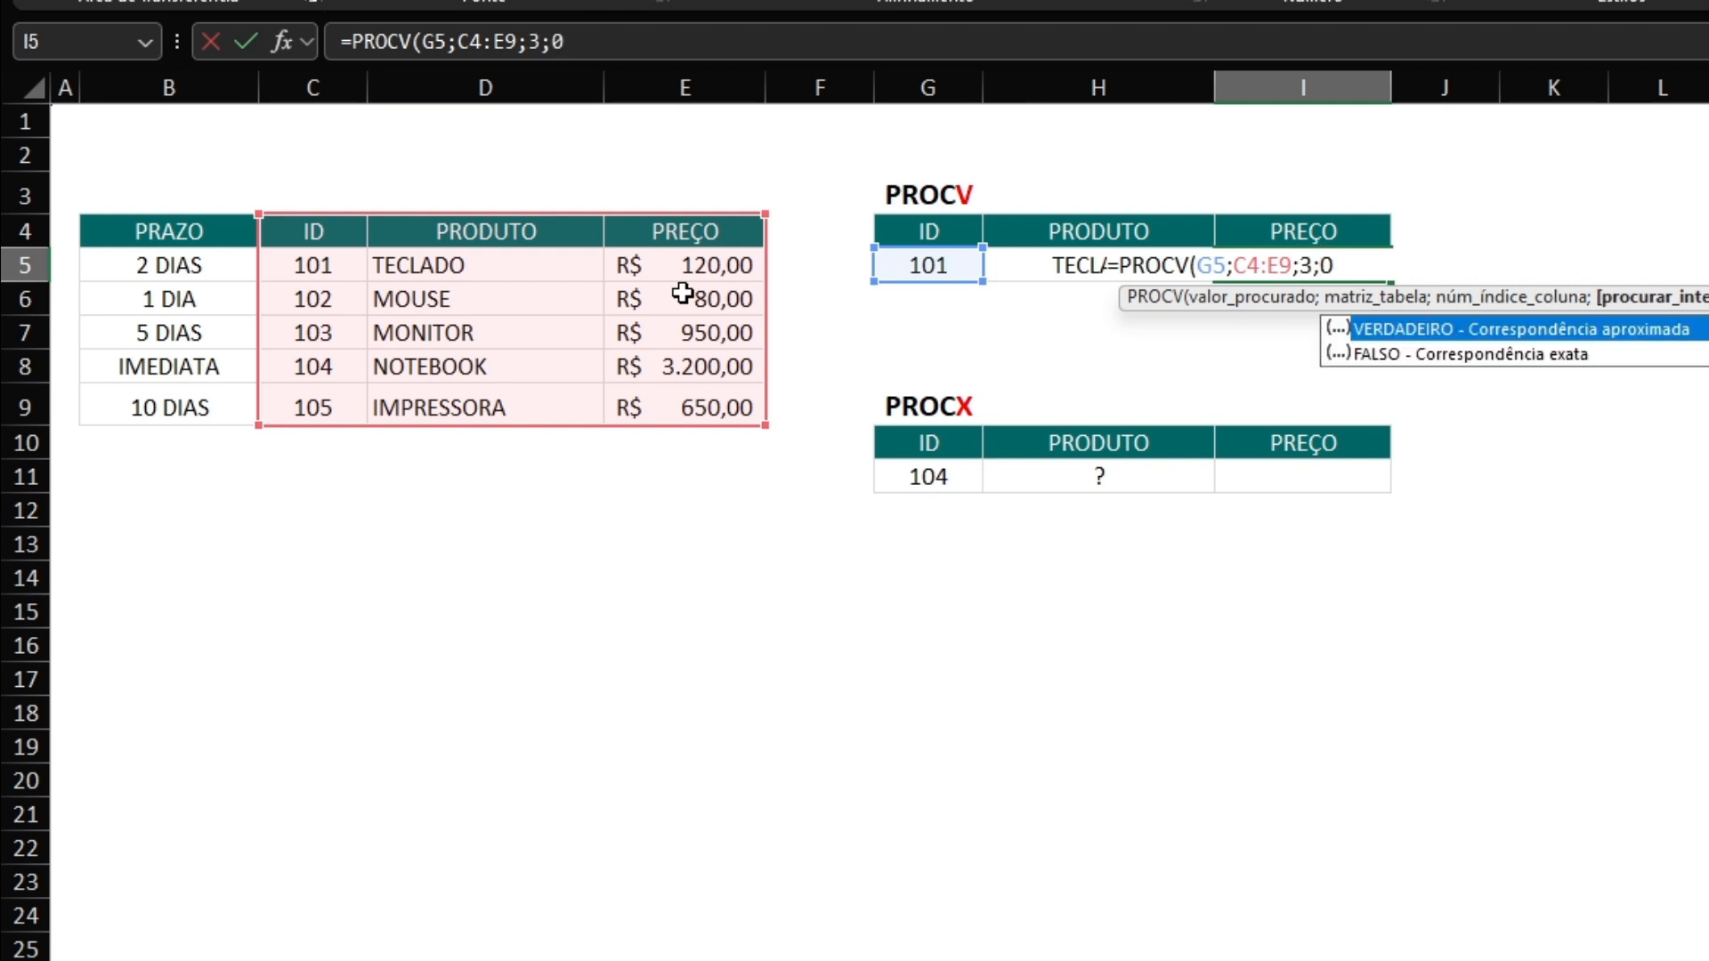
key("Return")
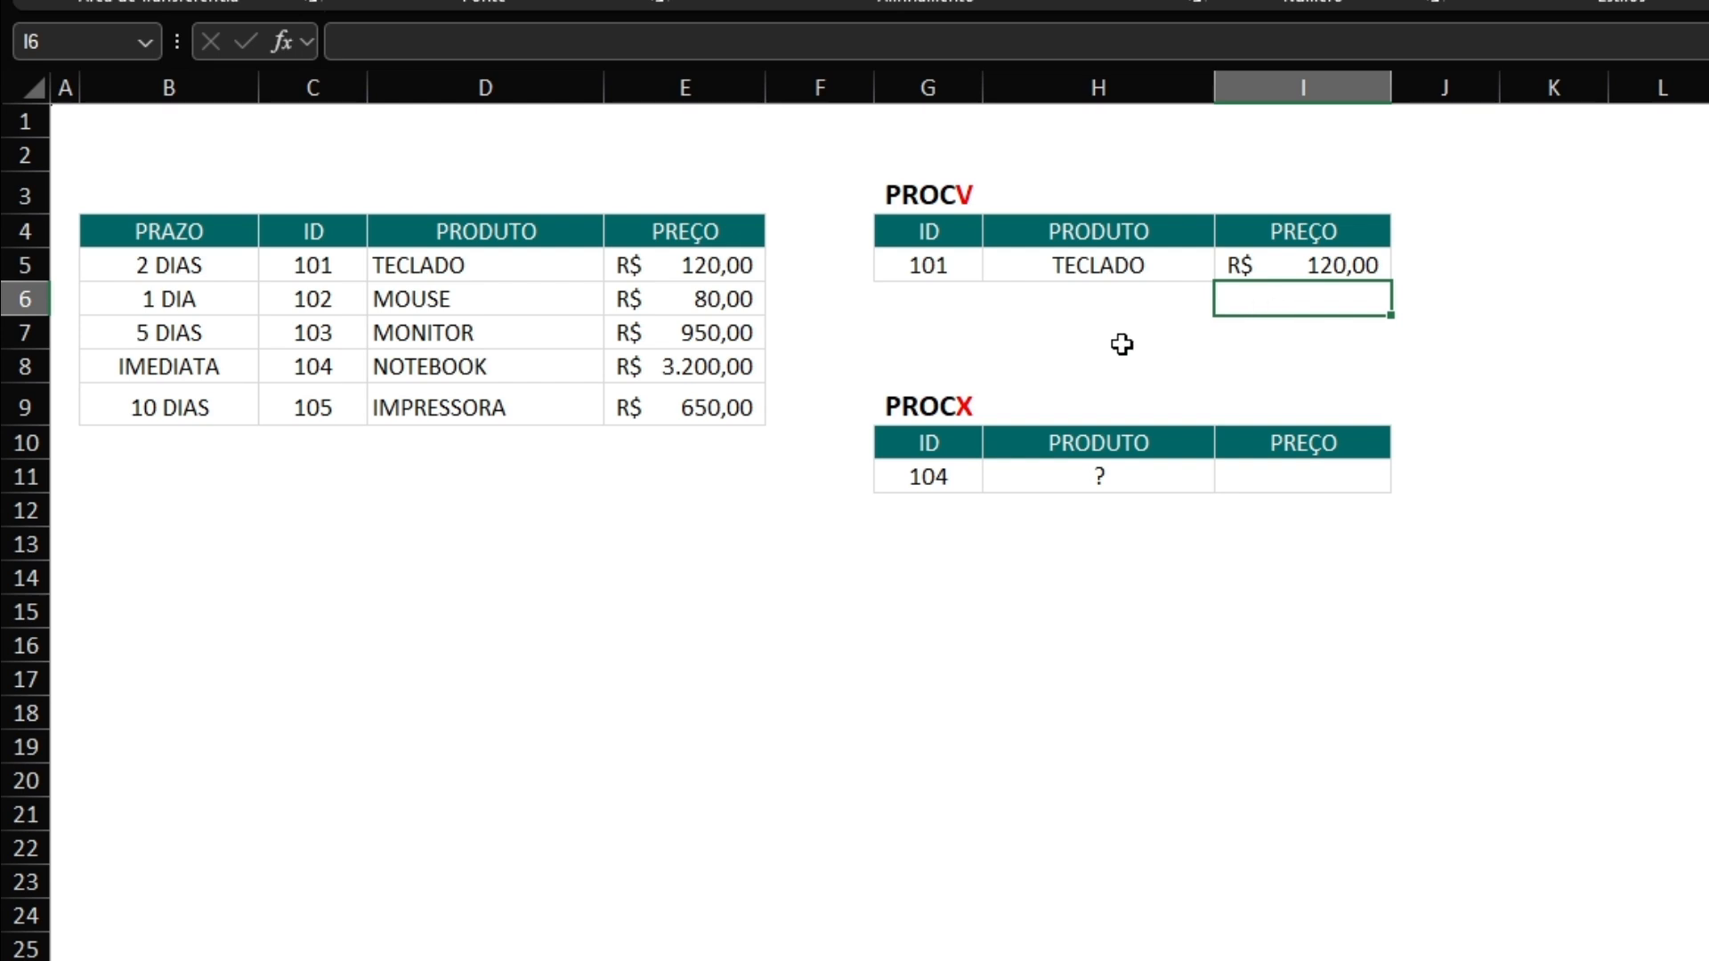
left_click(1037, 263)
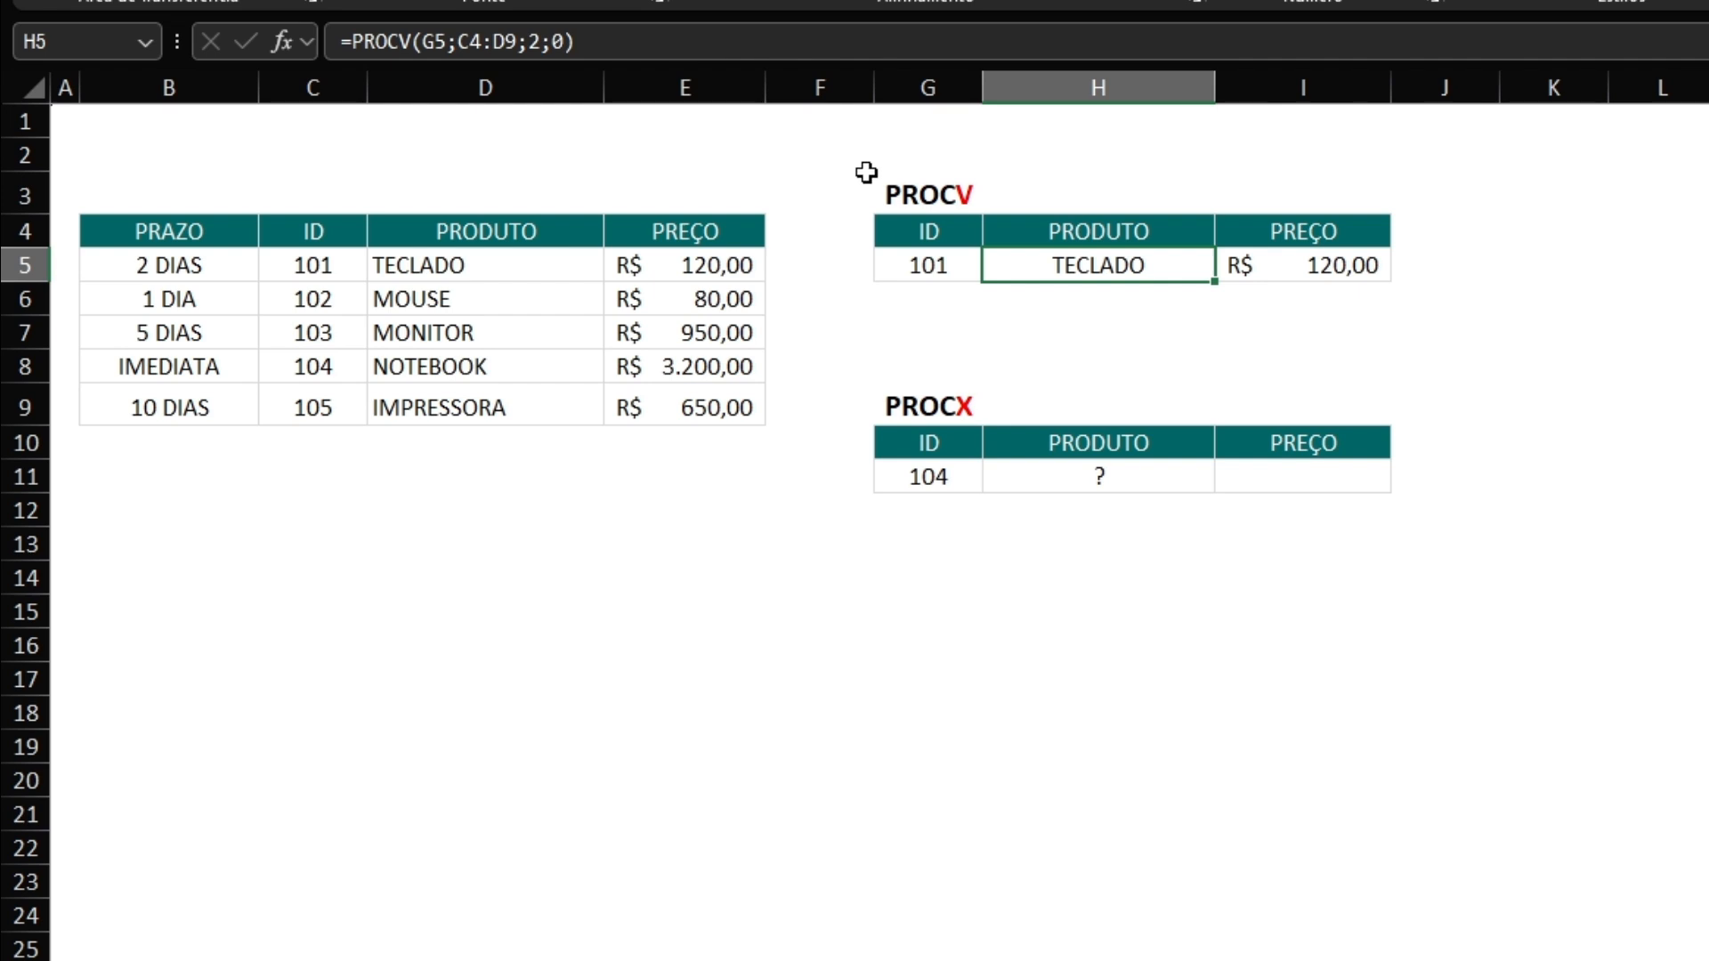
left_click(494, 42)
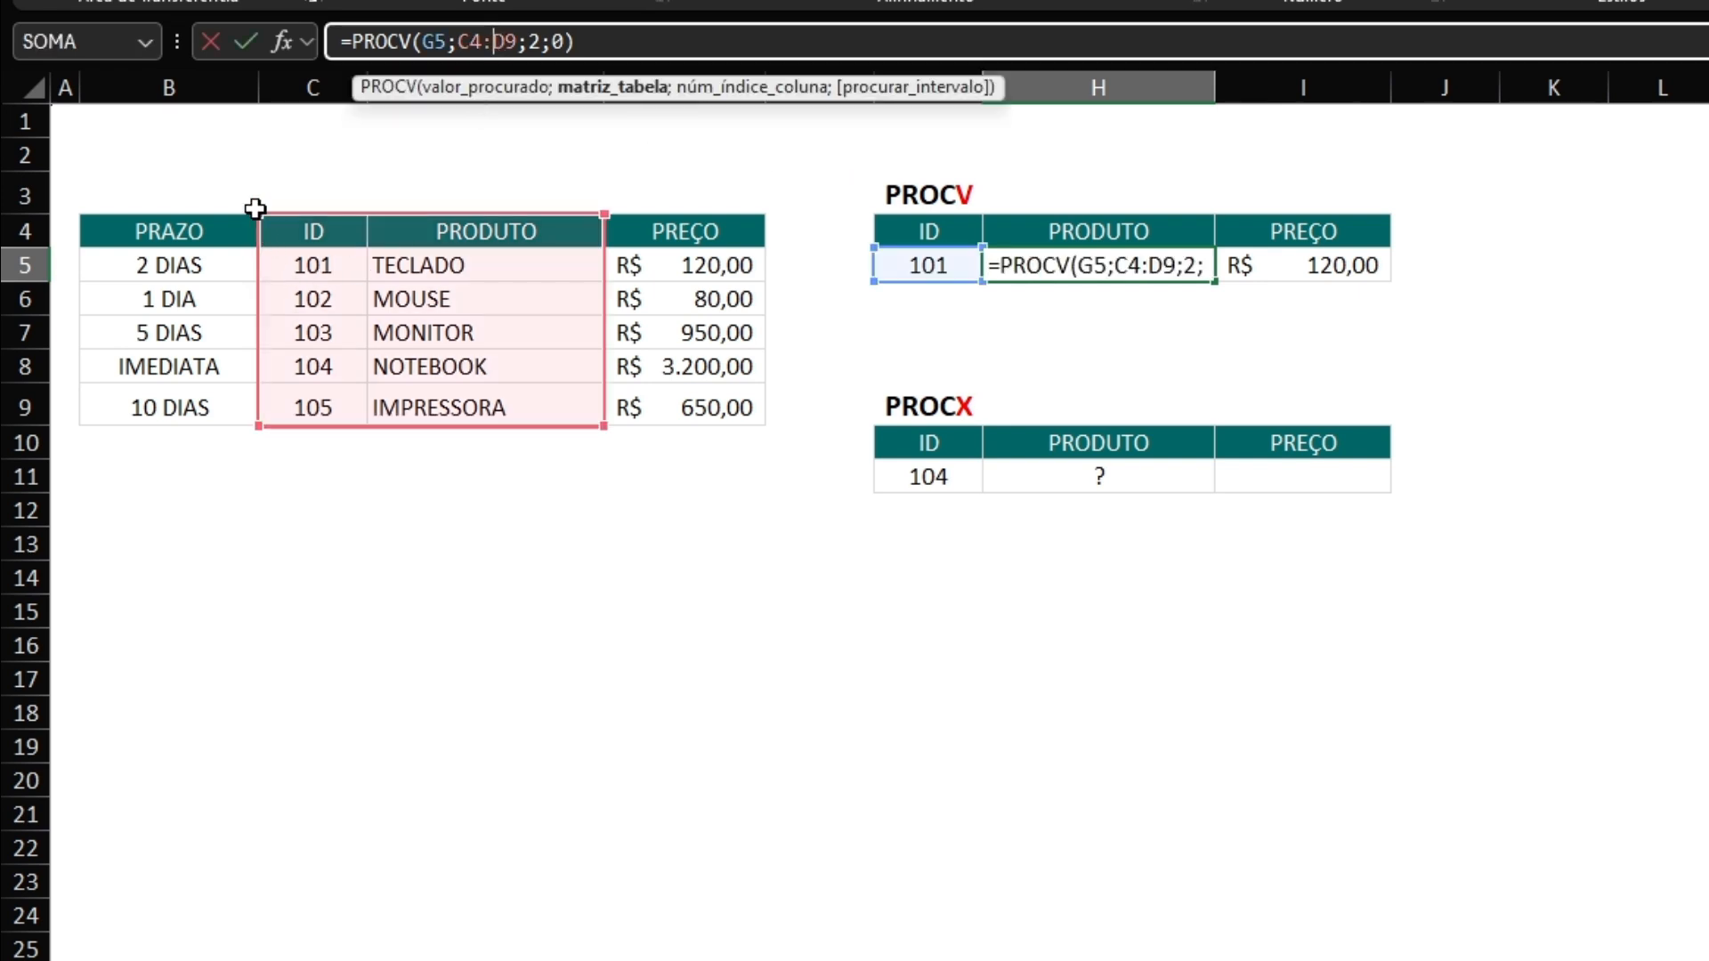
left_click(184, 197)
key("Escape")
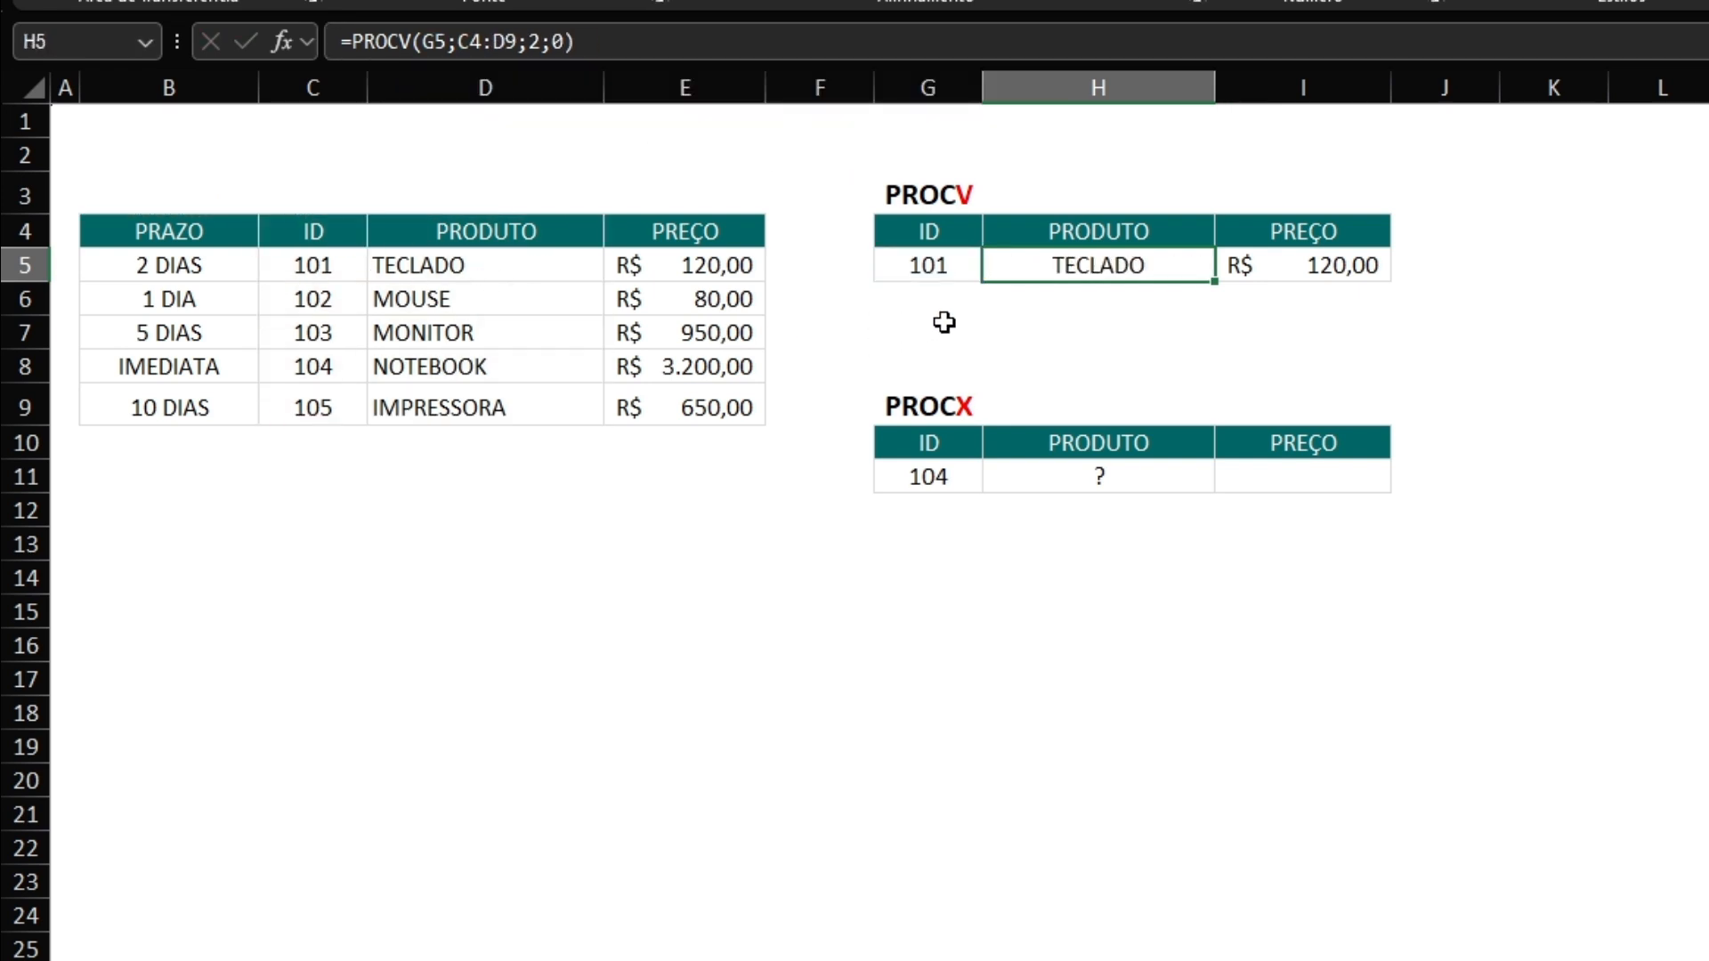
Replace the product formula in H5 with =PROCV(G5;B4:E9;3;0), using the whole table starting at the PRAZO column.
type("=procv")
key("Tab")
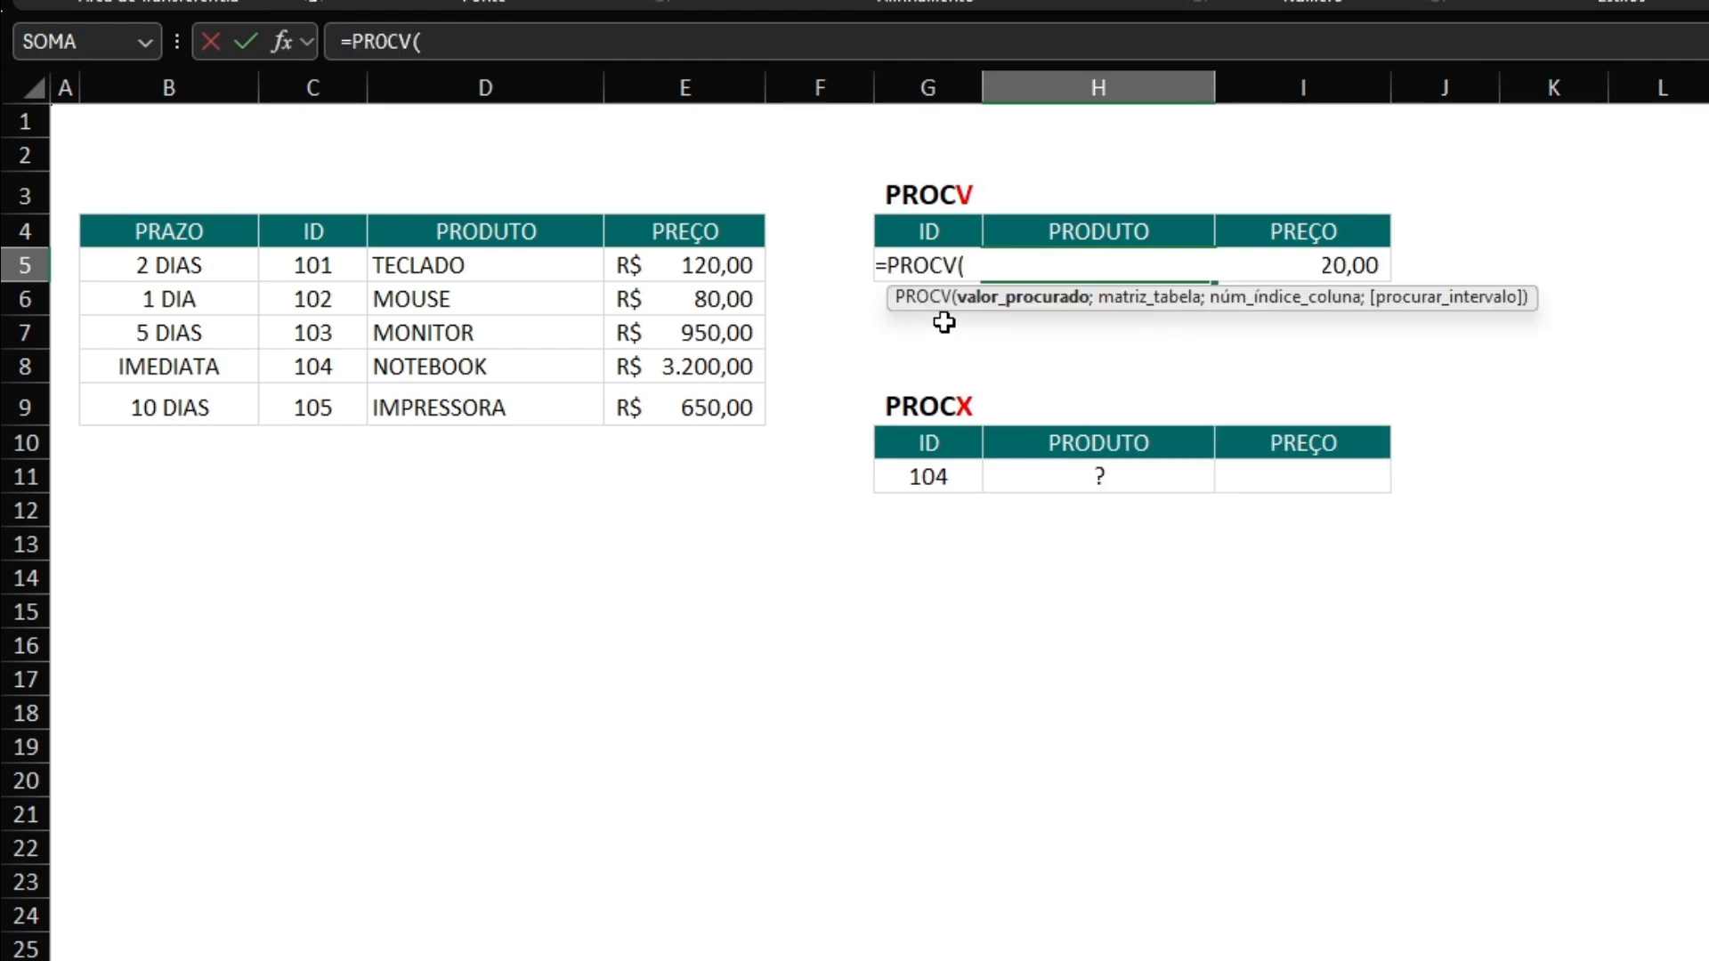
left_click(877, 279)
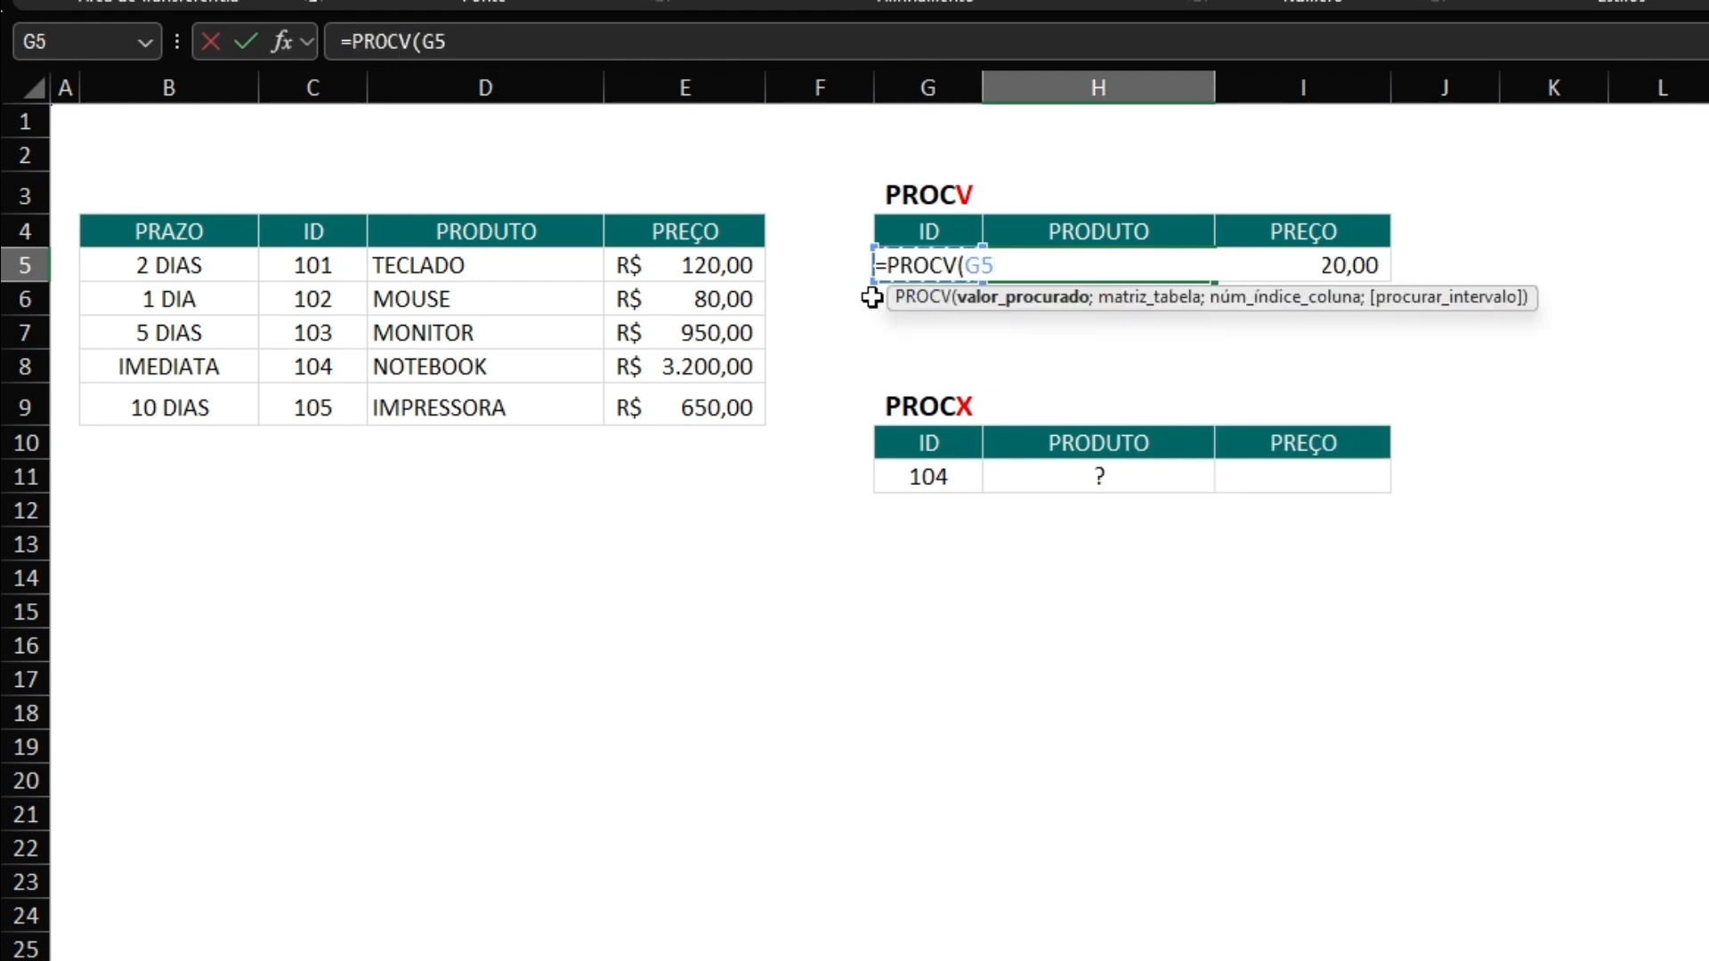
type(";")
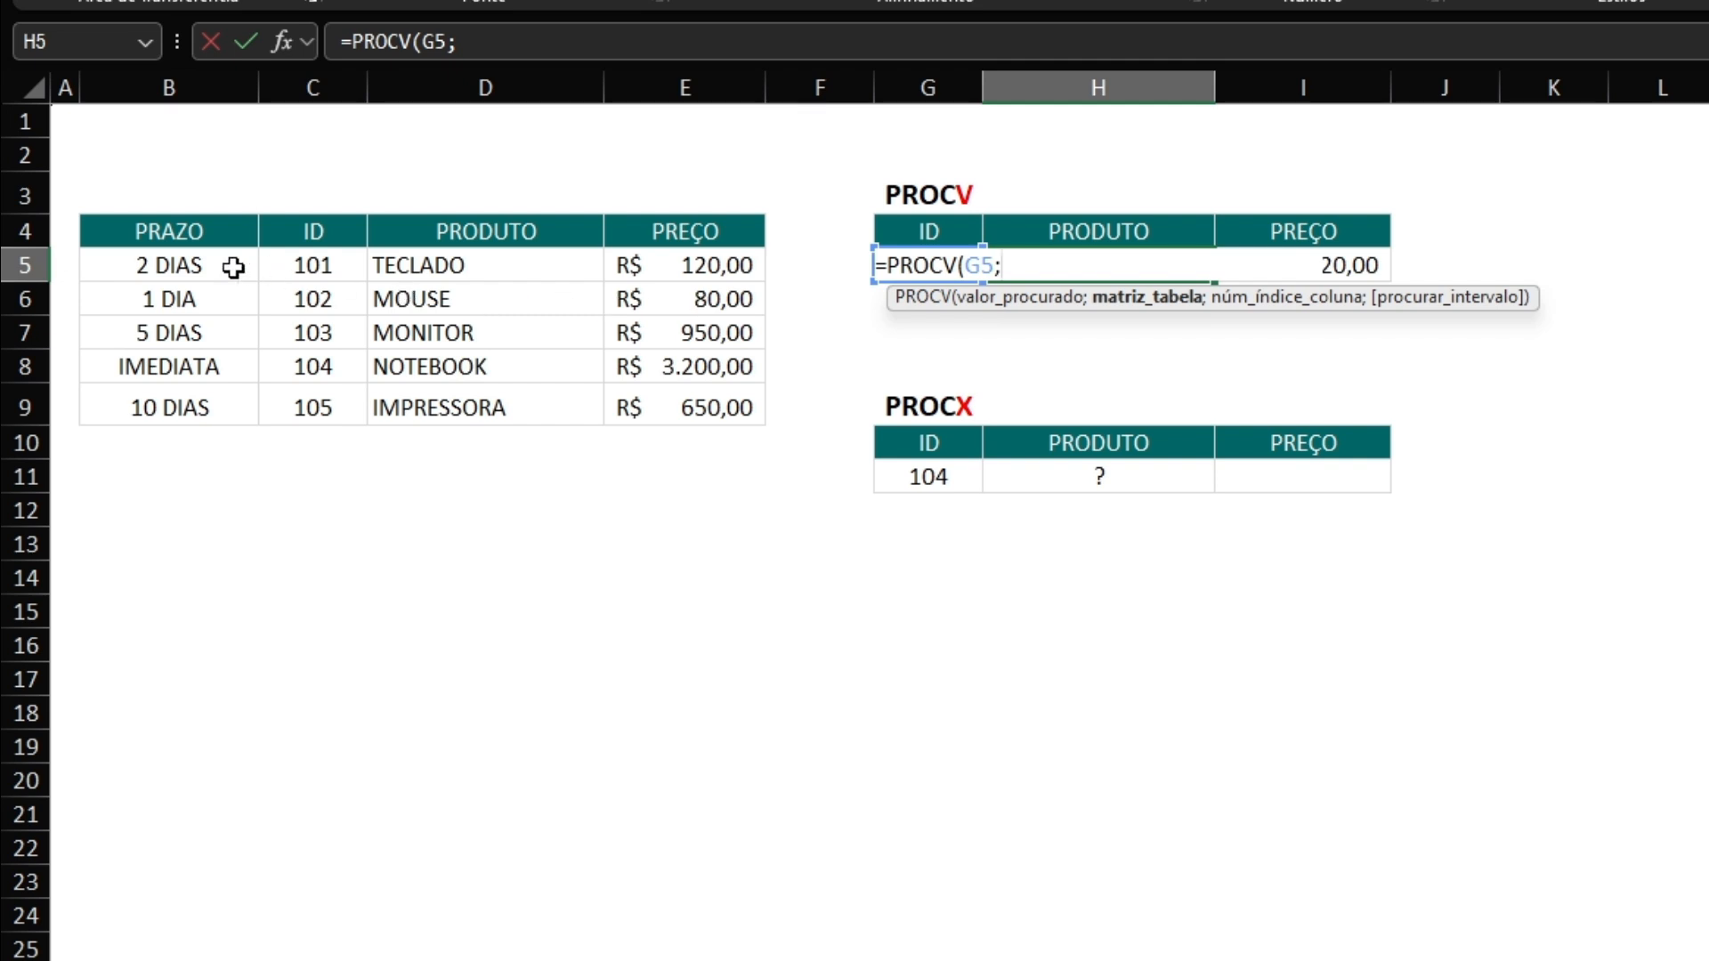
left_click(163, 233)
left_click_drag(164, 233, 641, 405)
type(";")
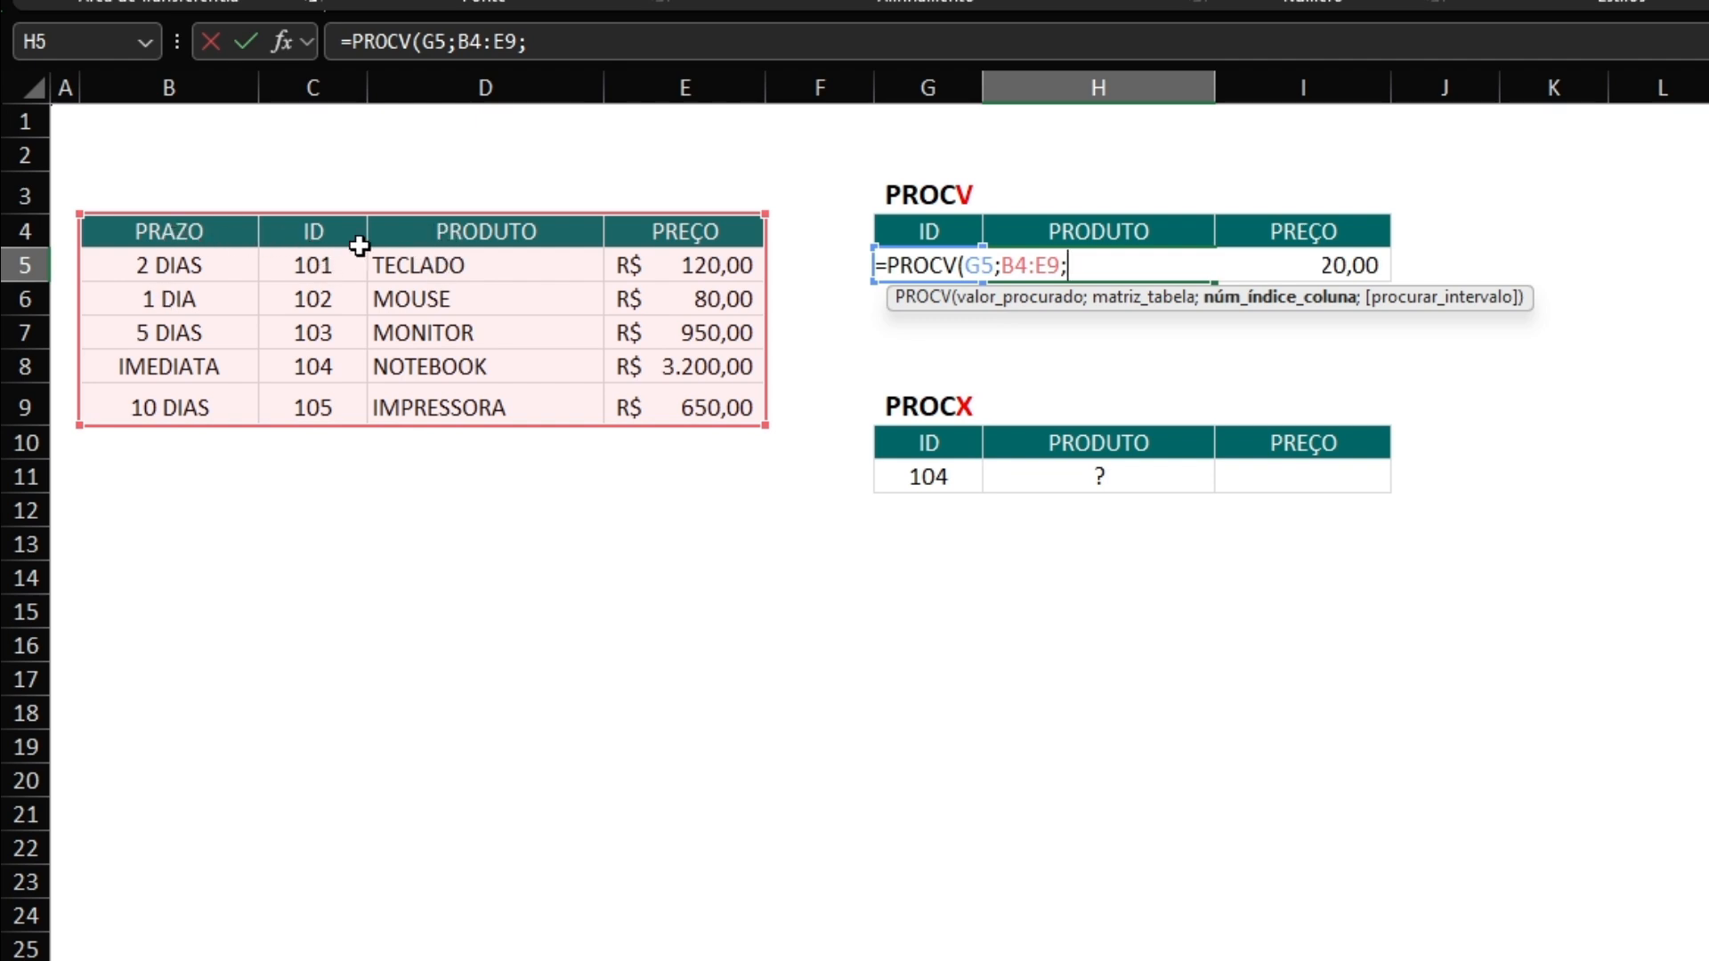
type("3;0")
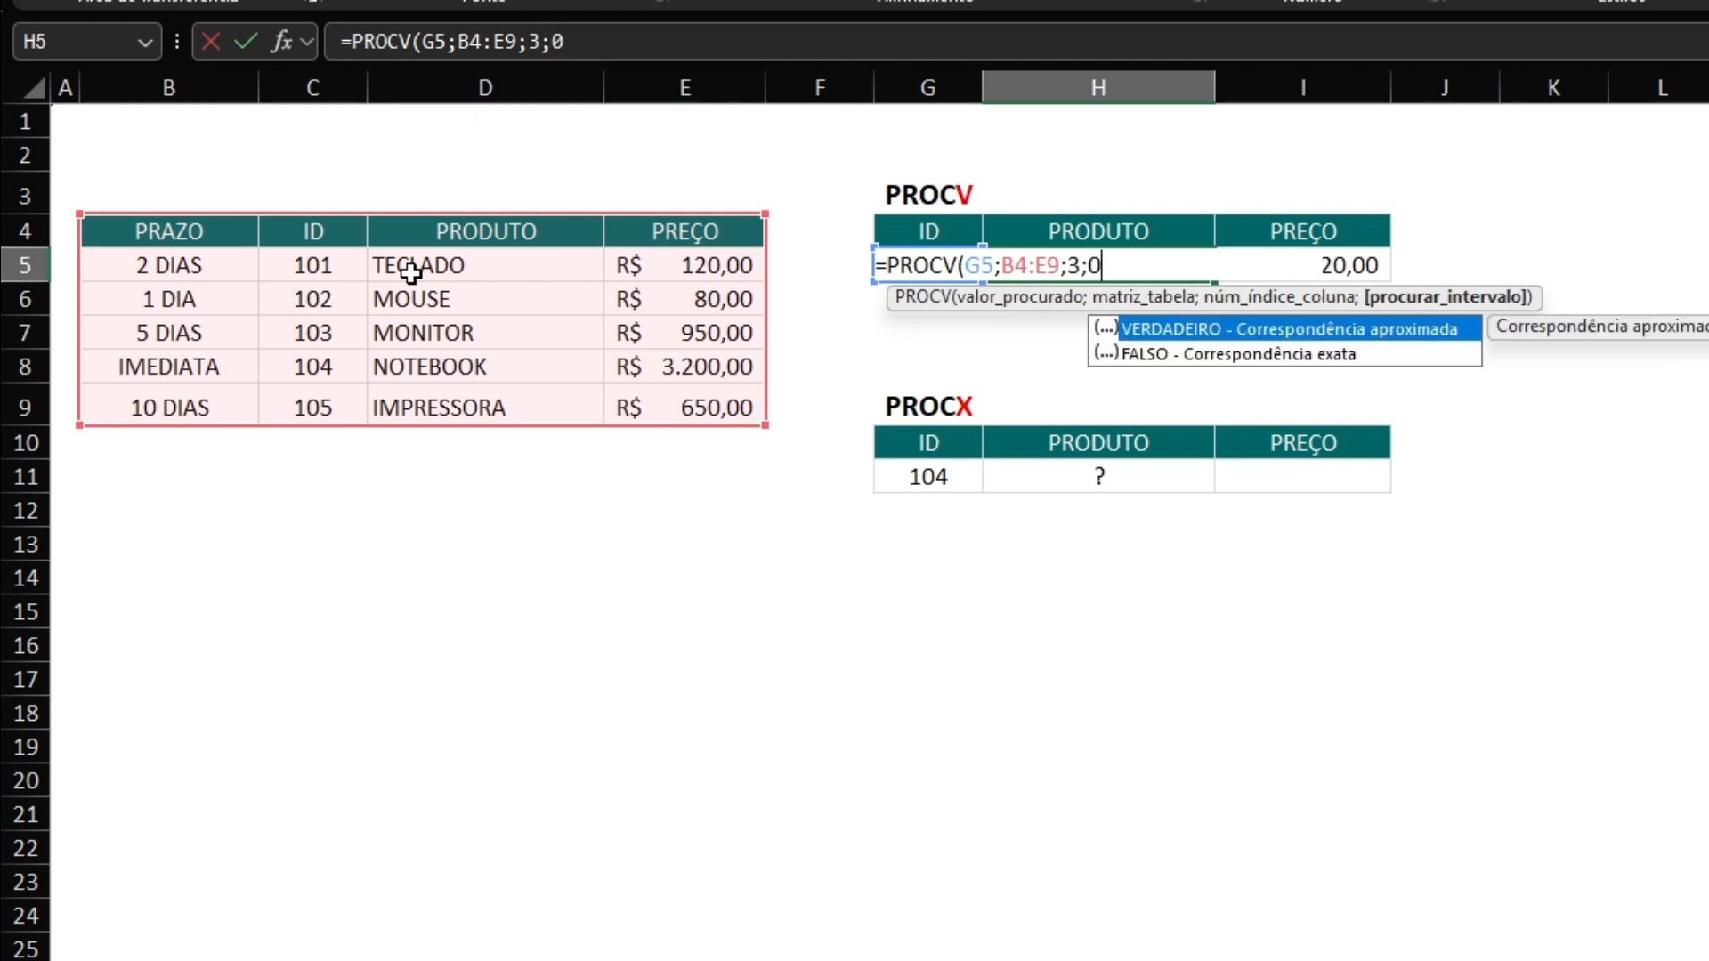
key("Return")
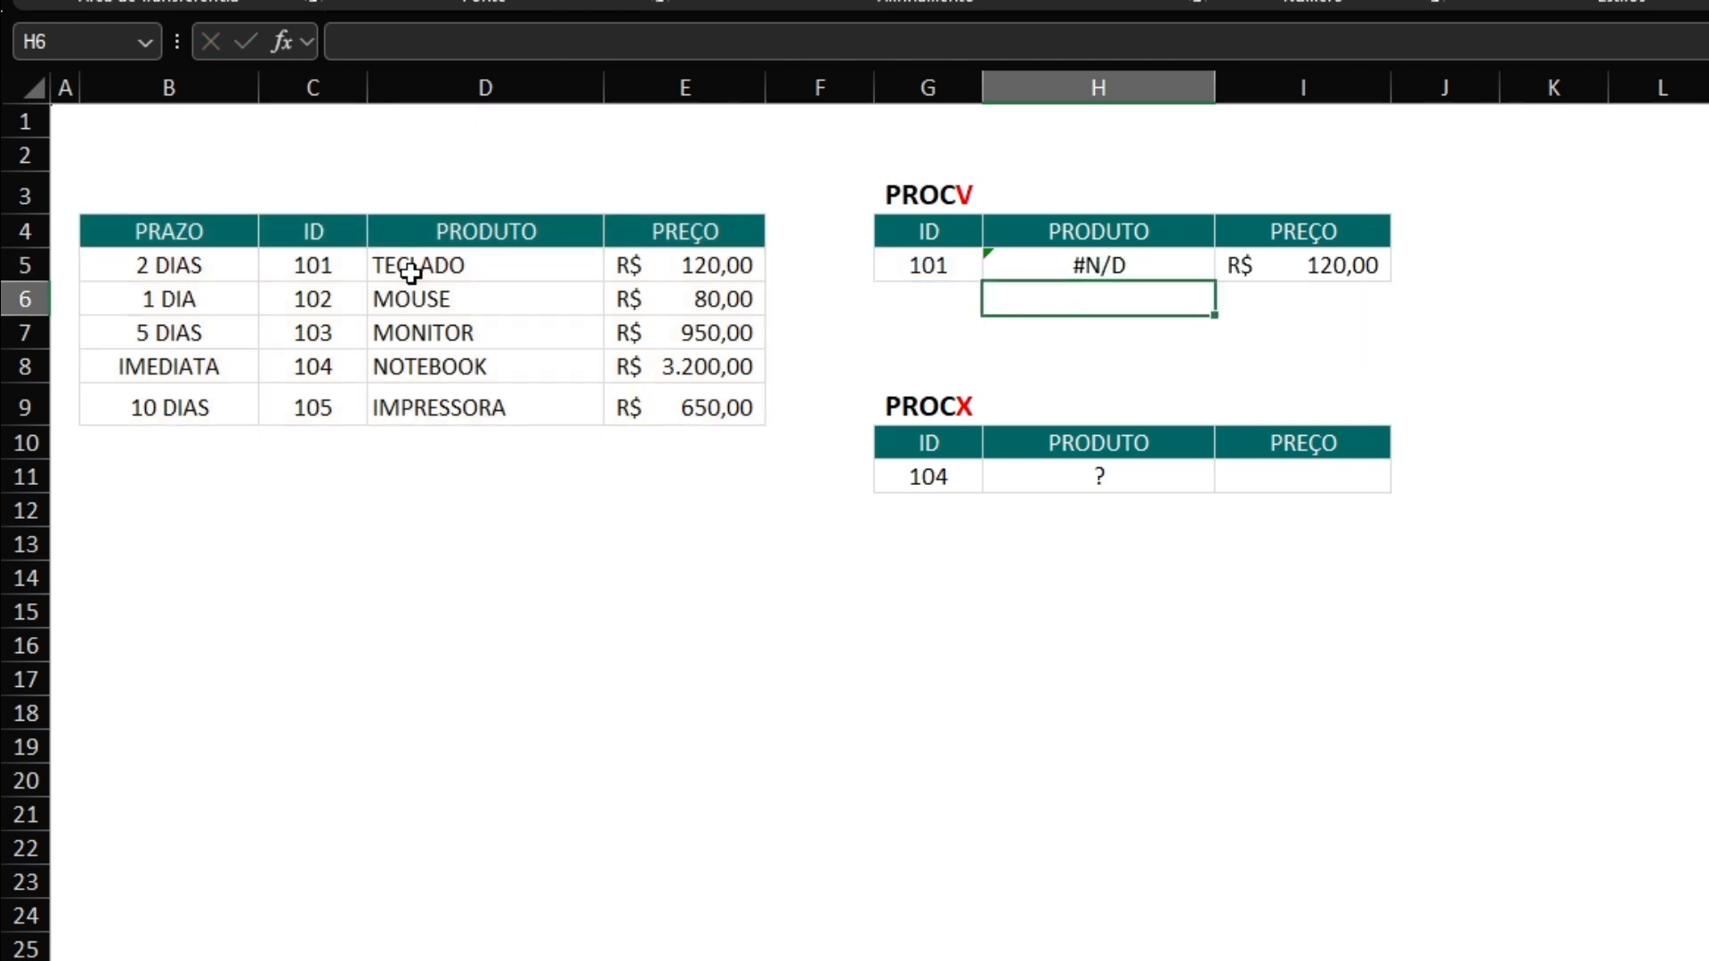
left_click(928, 338)
left_click(1156, 265)
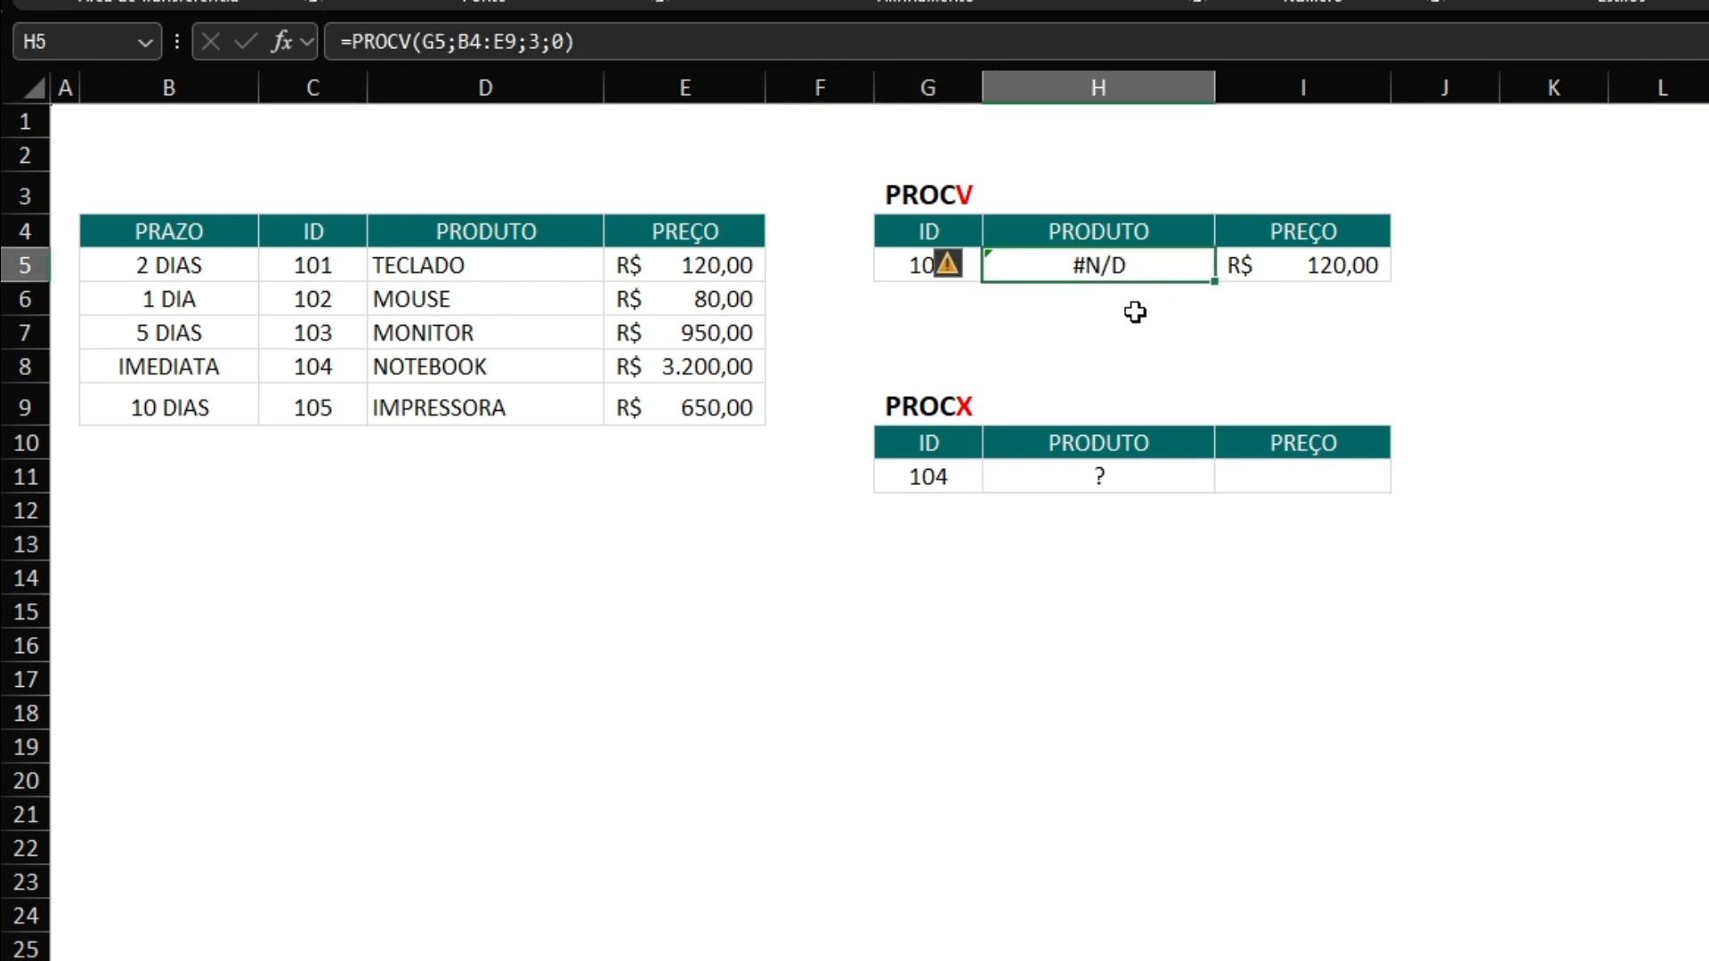
Examine the ID column's position within the ranges C4:E9 and B4:E9 and compare it with the PROCV formula in H5.
left_click(1103, 318)
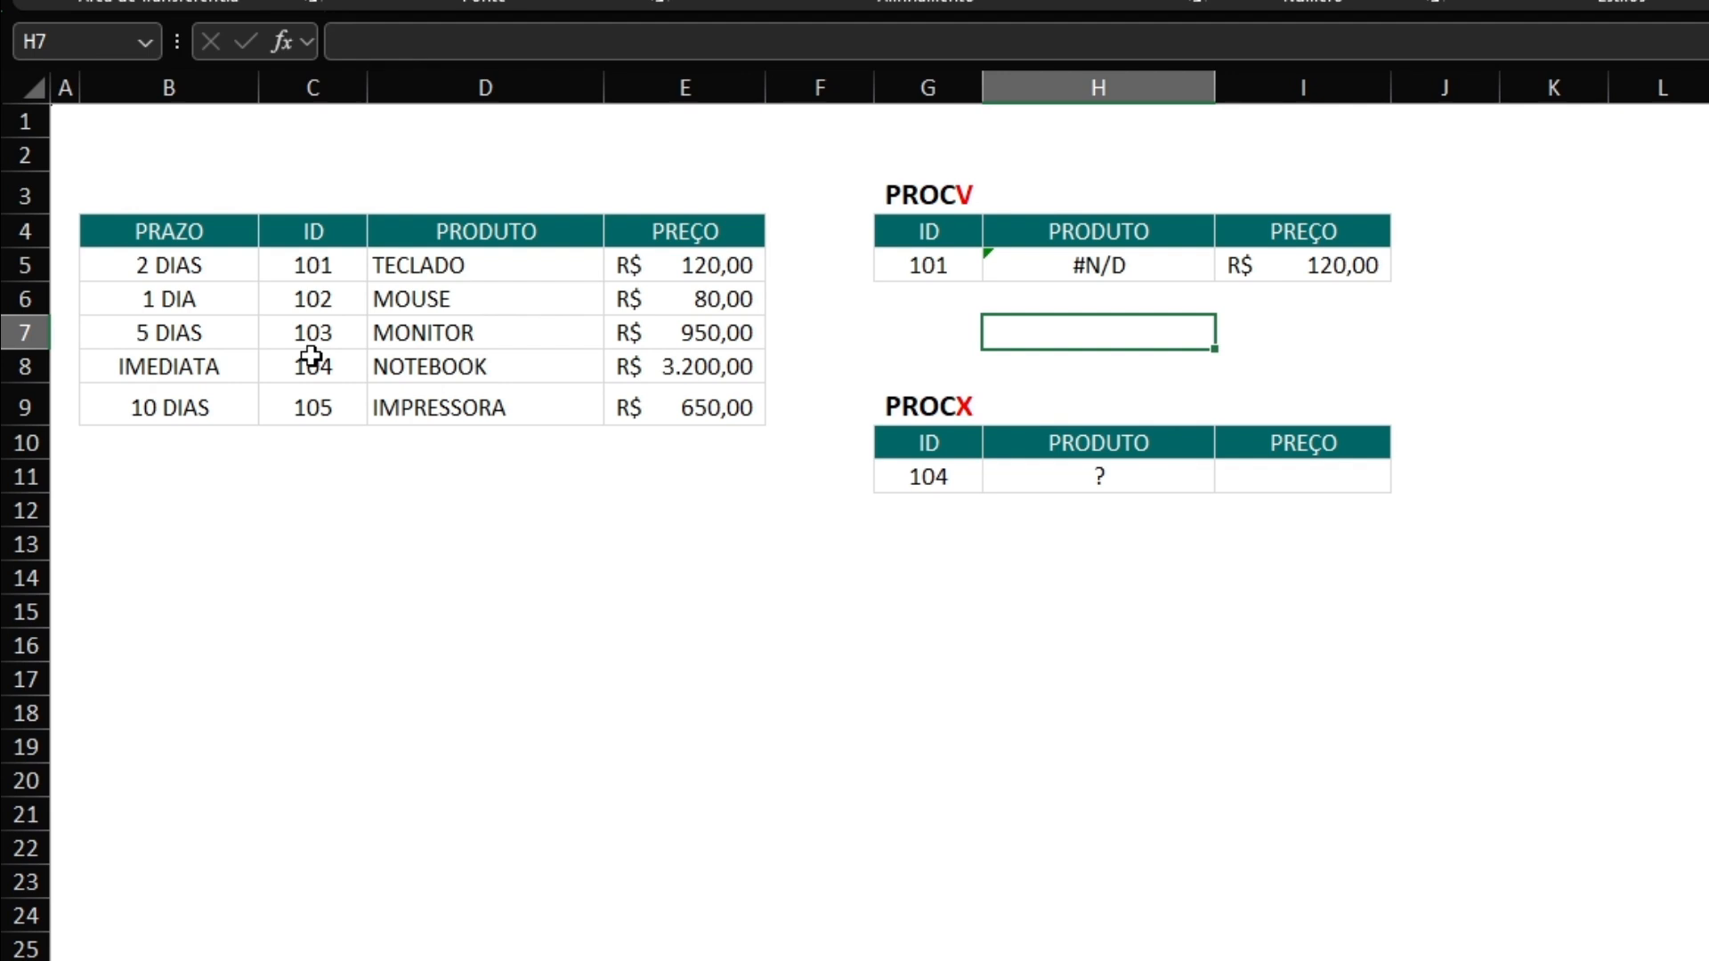
left_click_drag(299, 267, 307, 412)
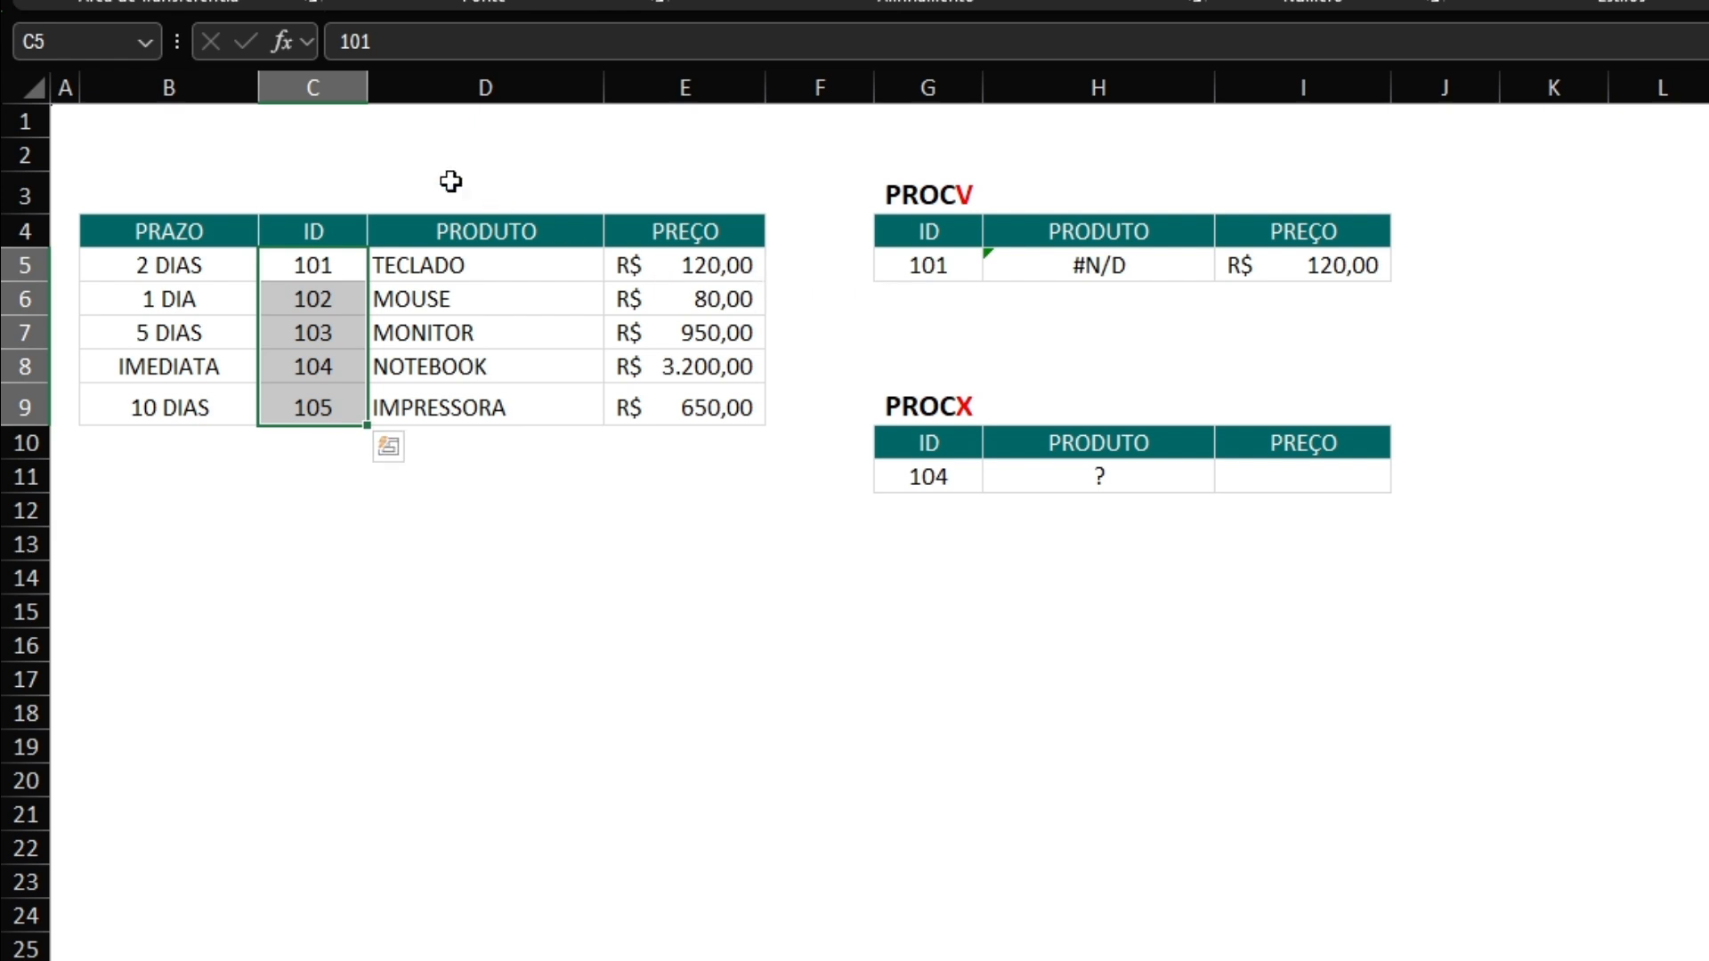
left_click_drag(312, 230, 667, 405)
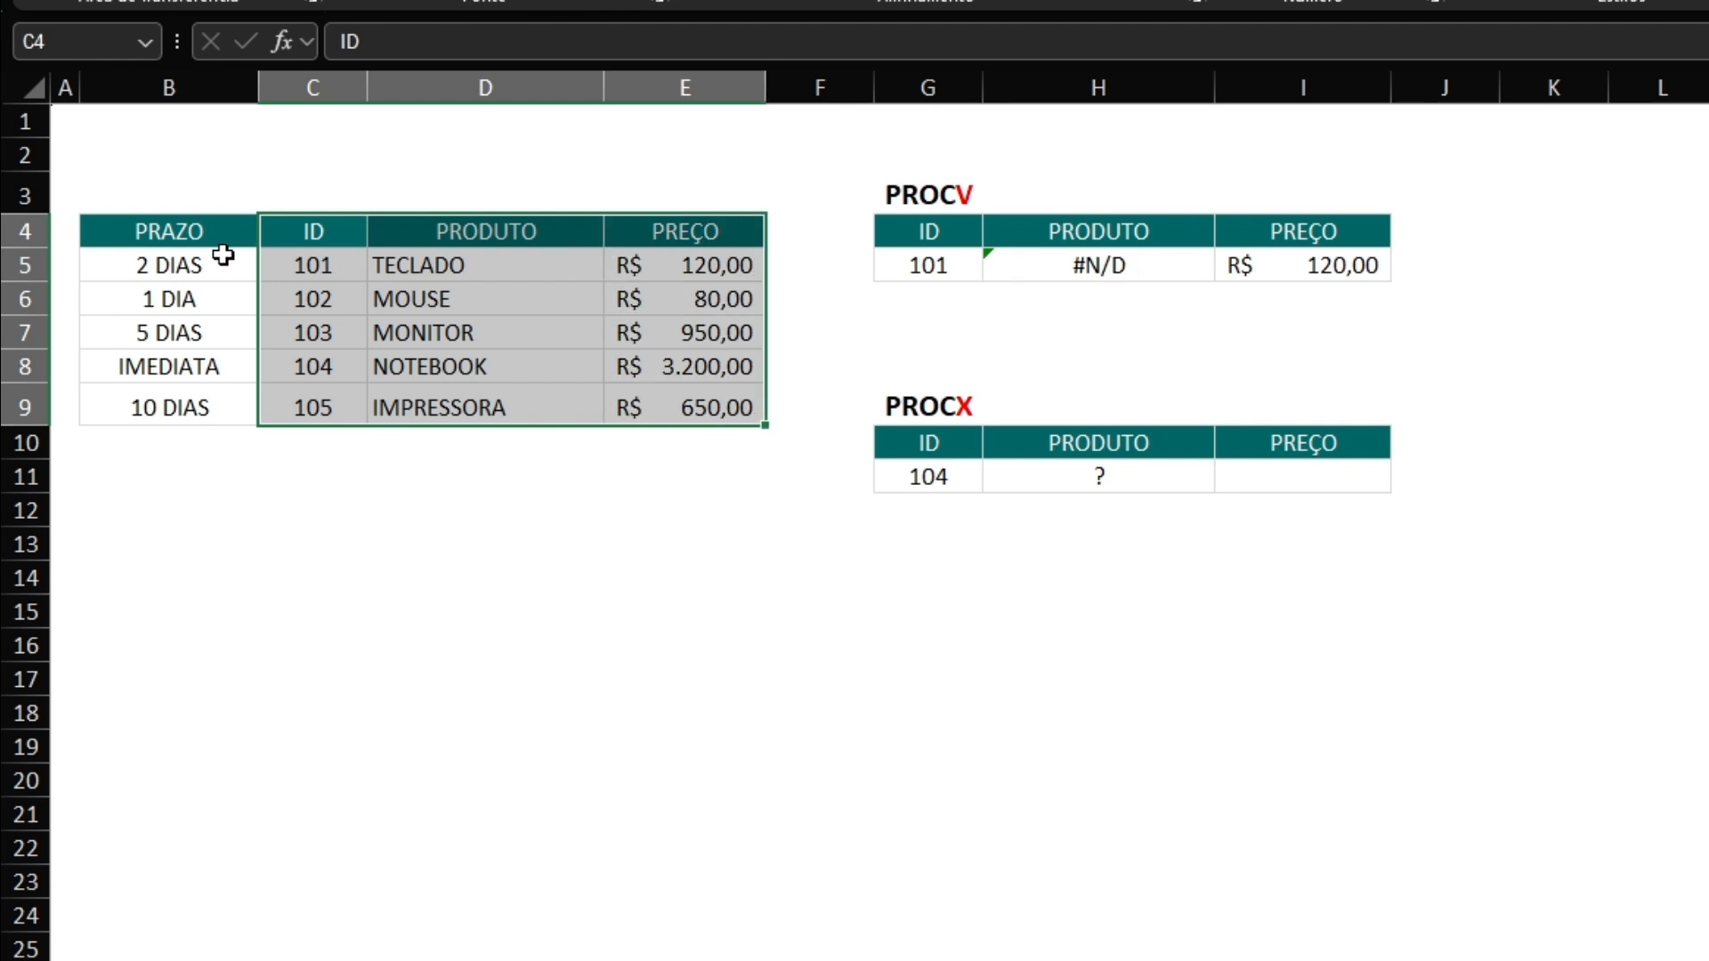
left_click_drag(82, 235, 649, 396)
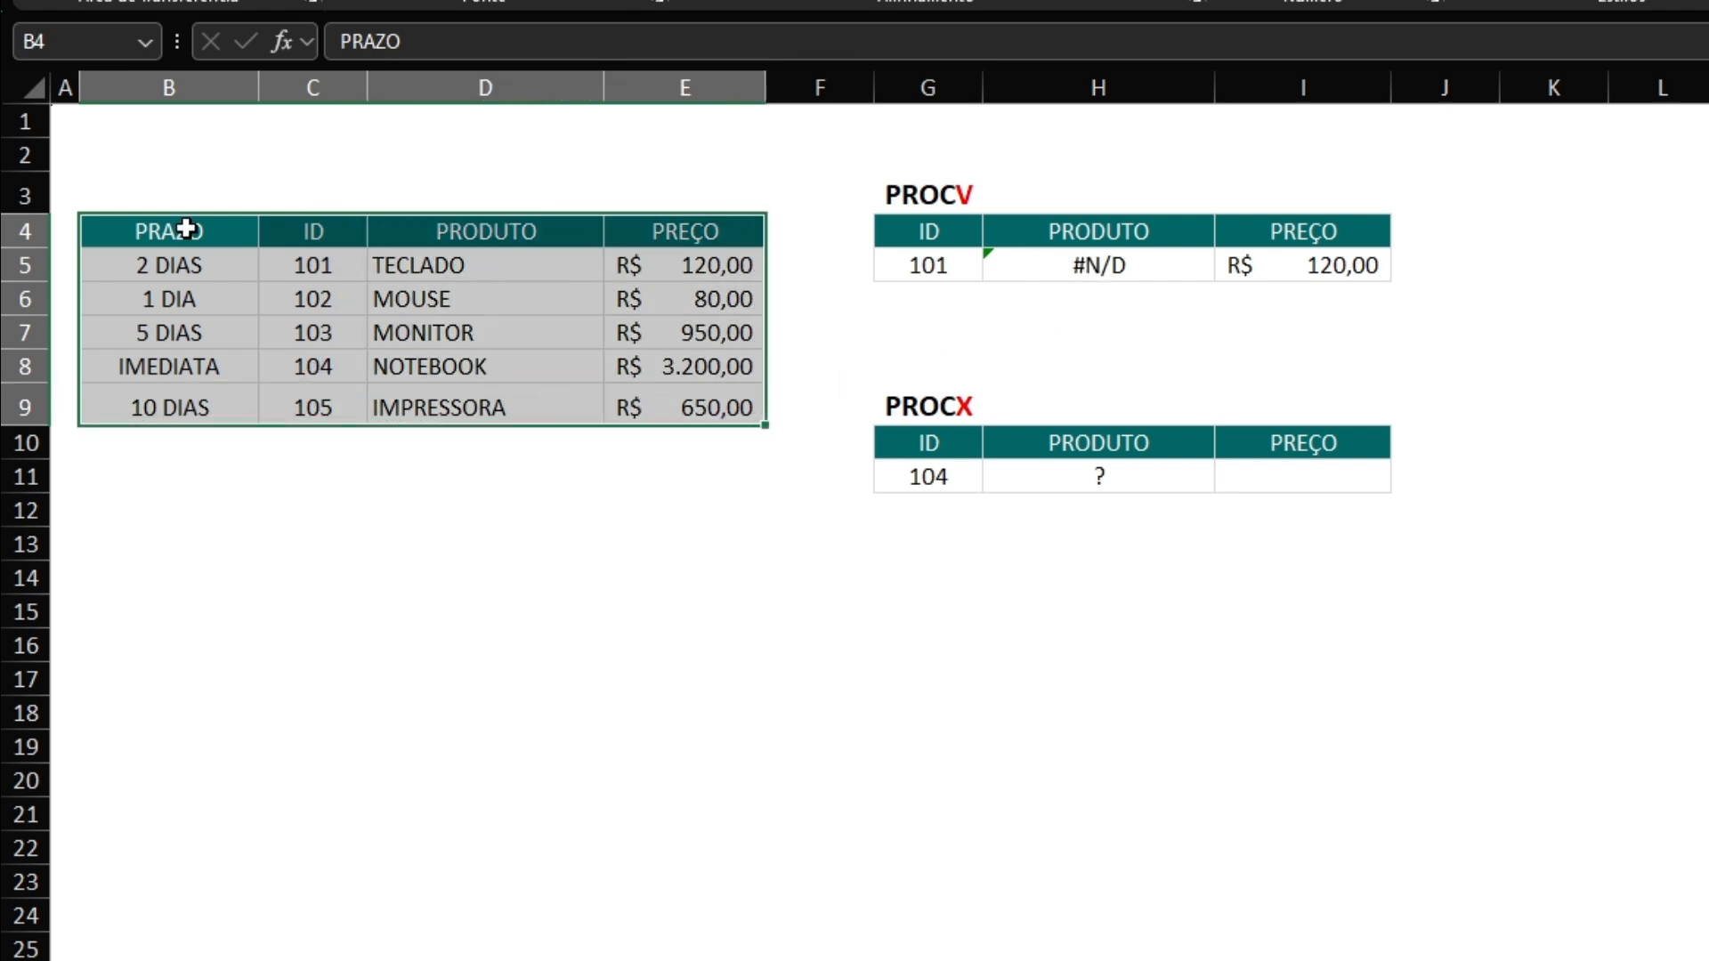
left_click(1043, 265)
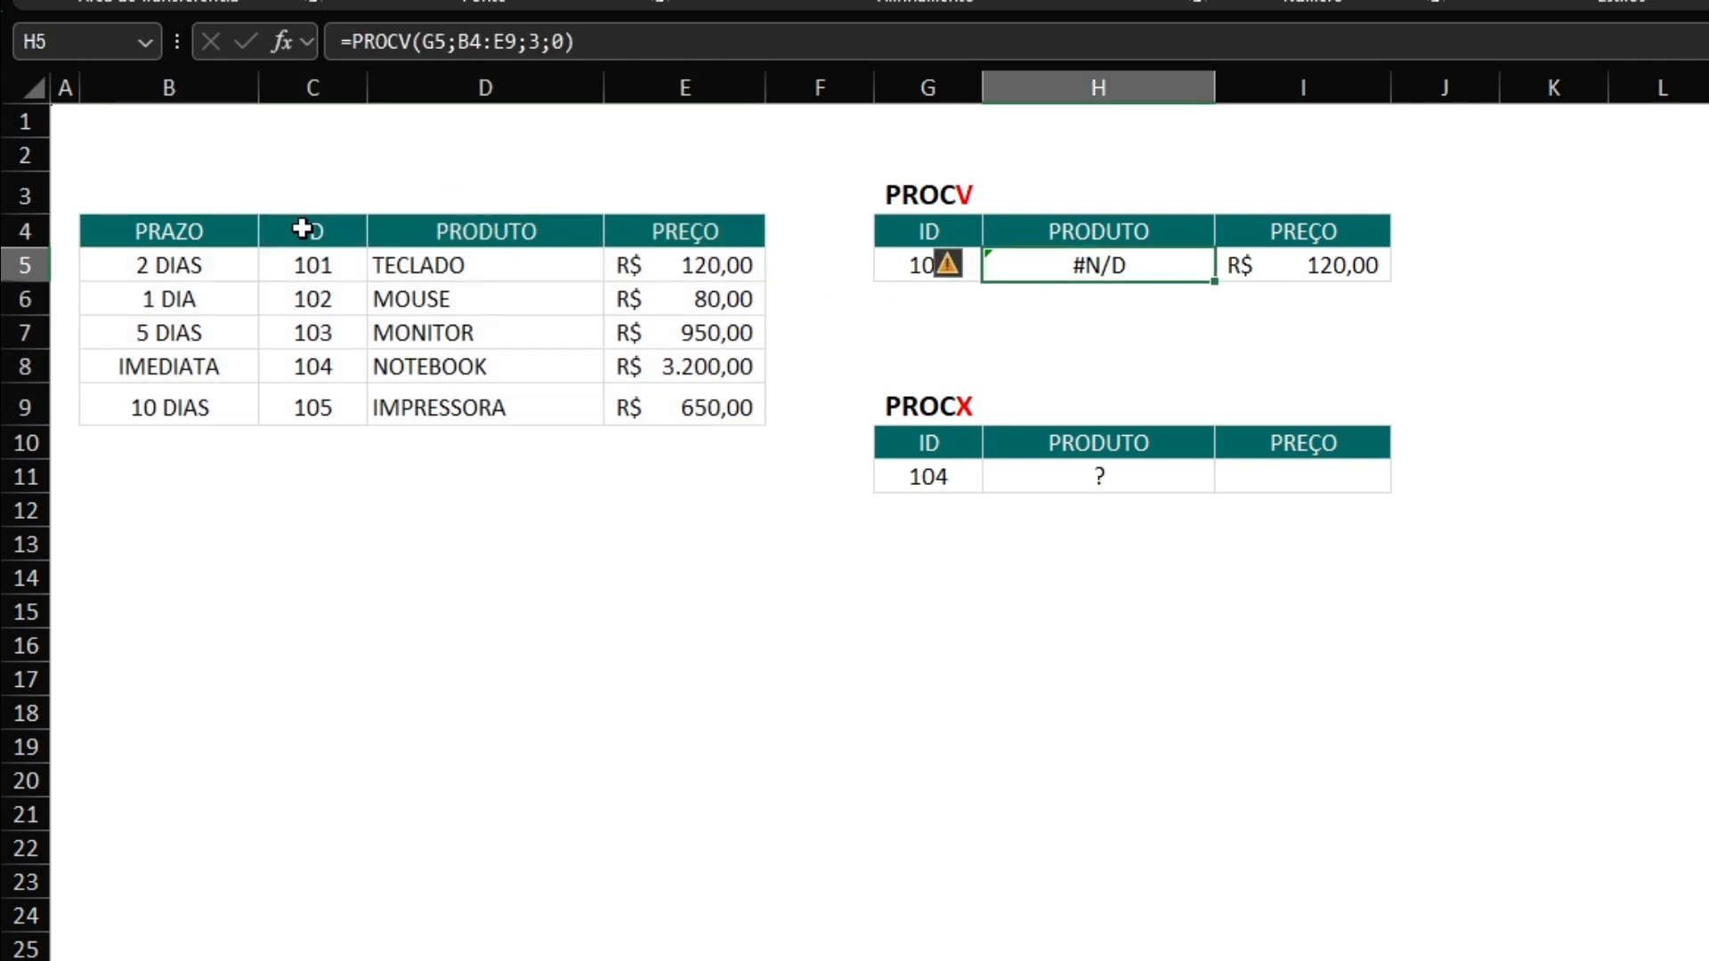
left_click(314, 88)
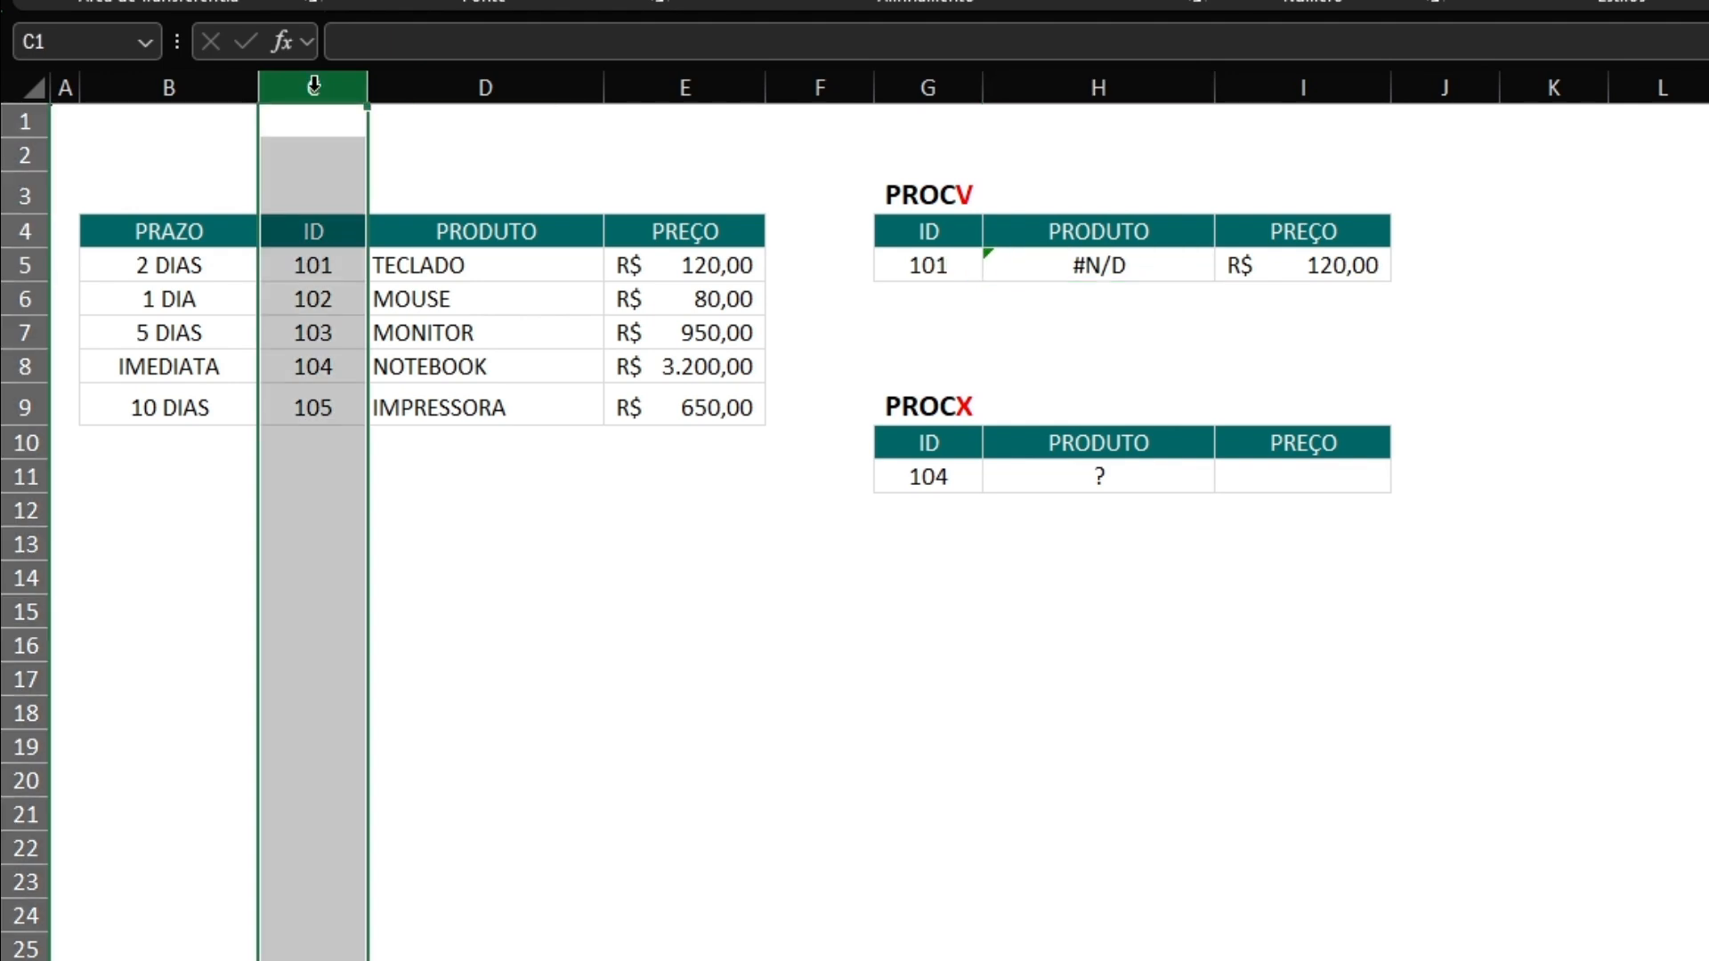
left_click(314, 223)
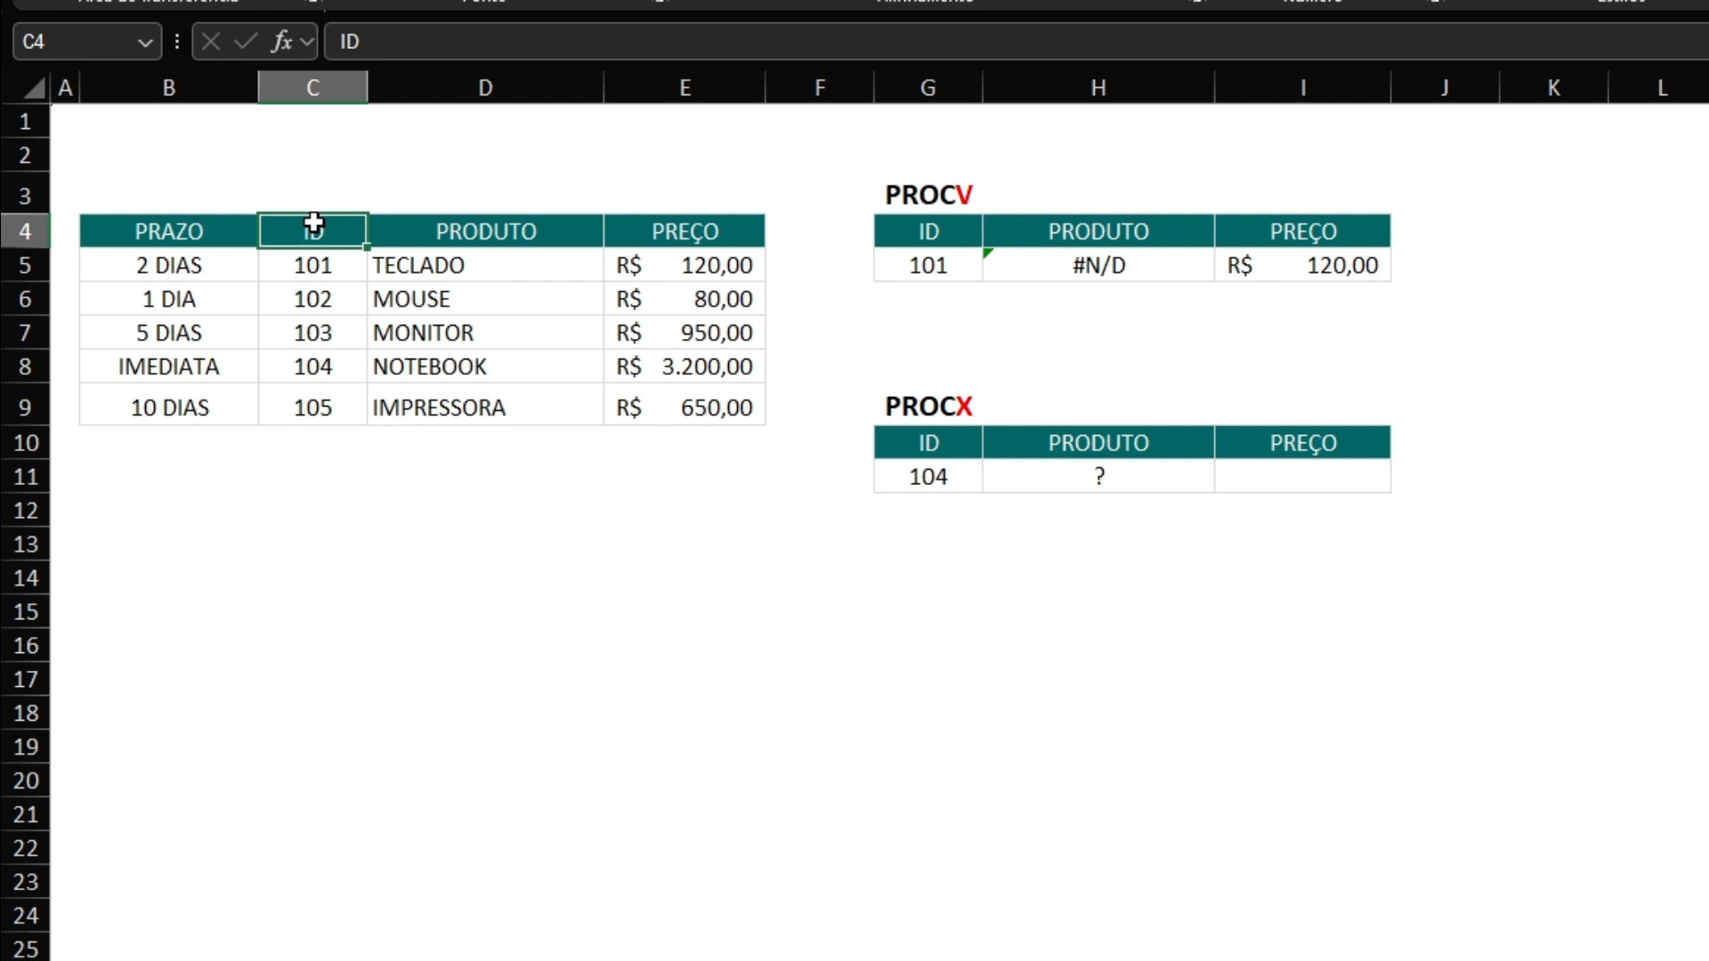
left_click(324, 153)
key("Down")
key("Down")
key("Down")
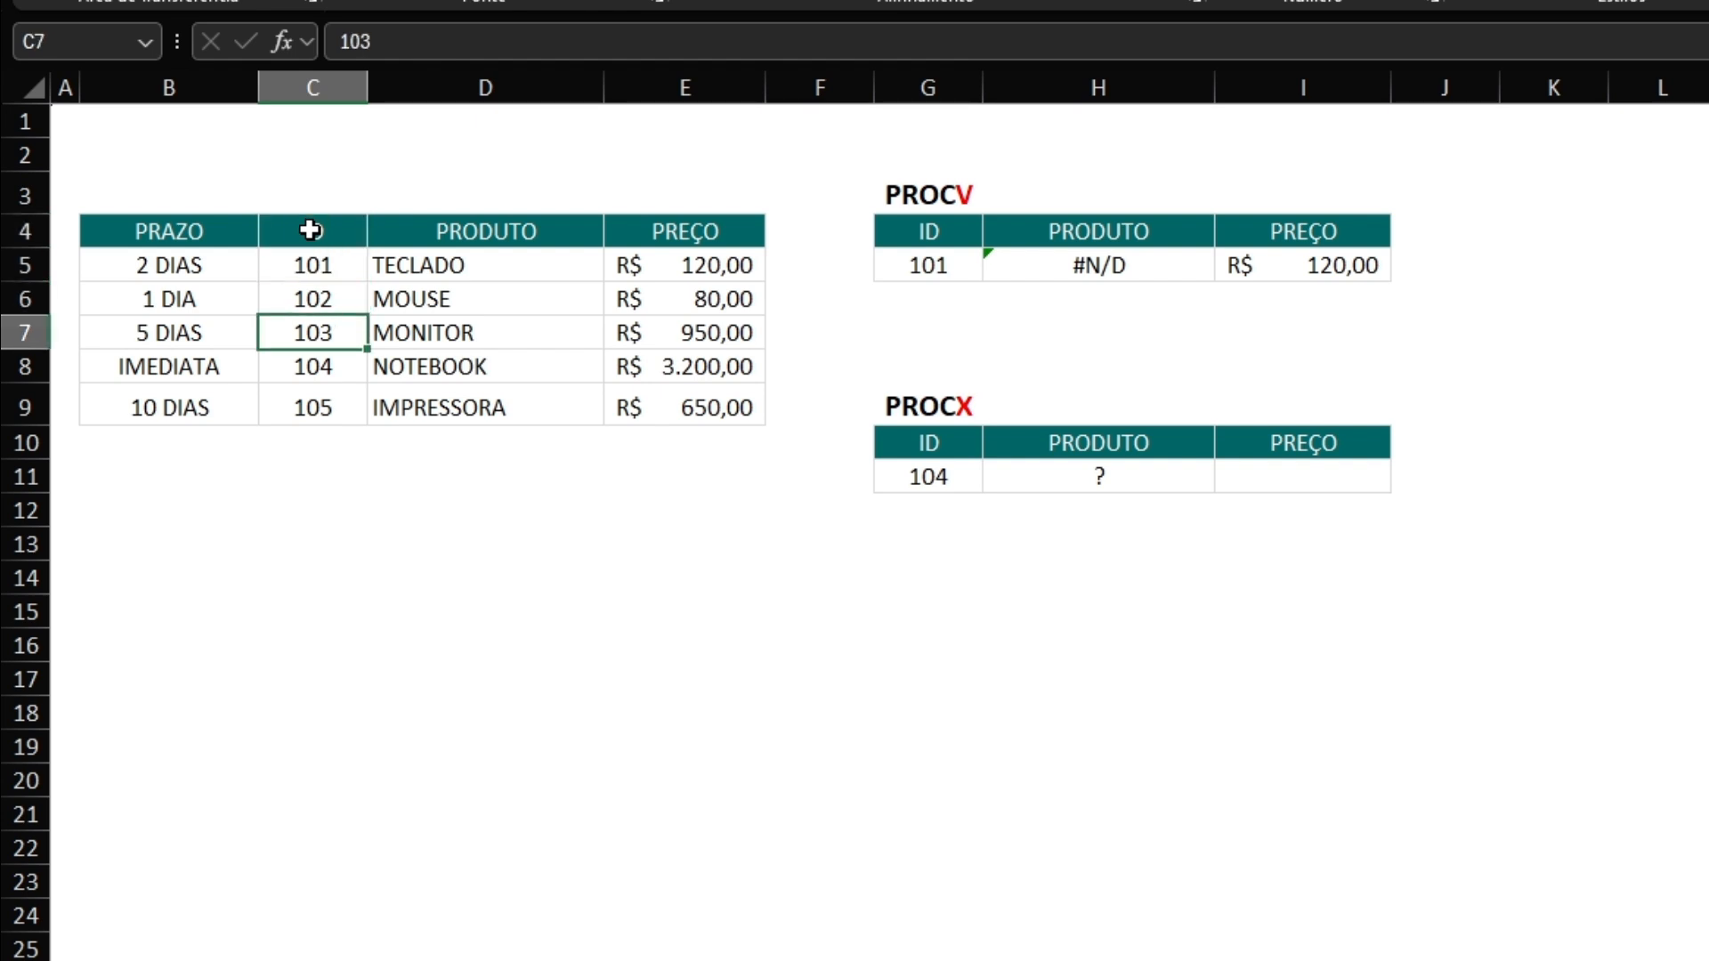
key("Right")
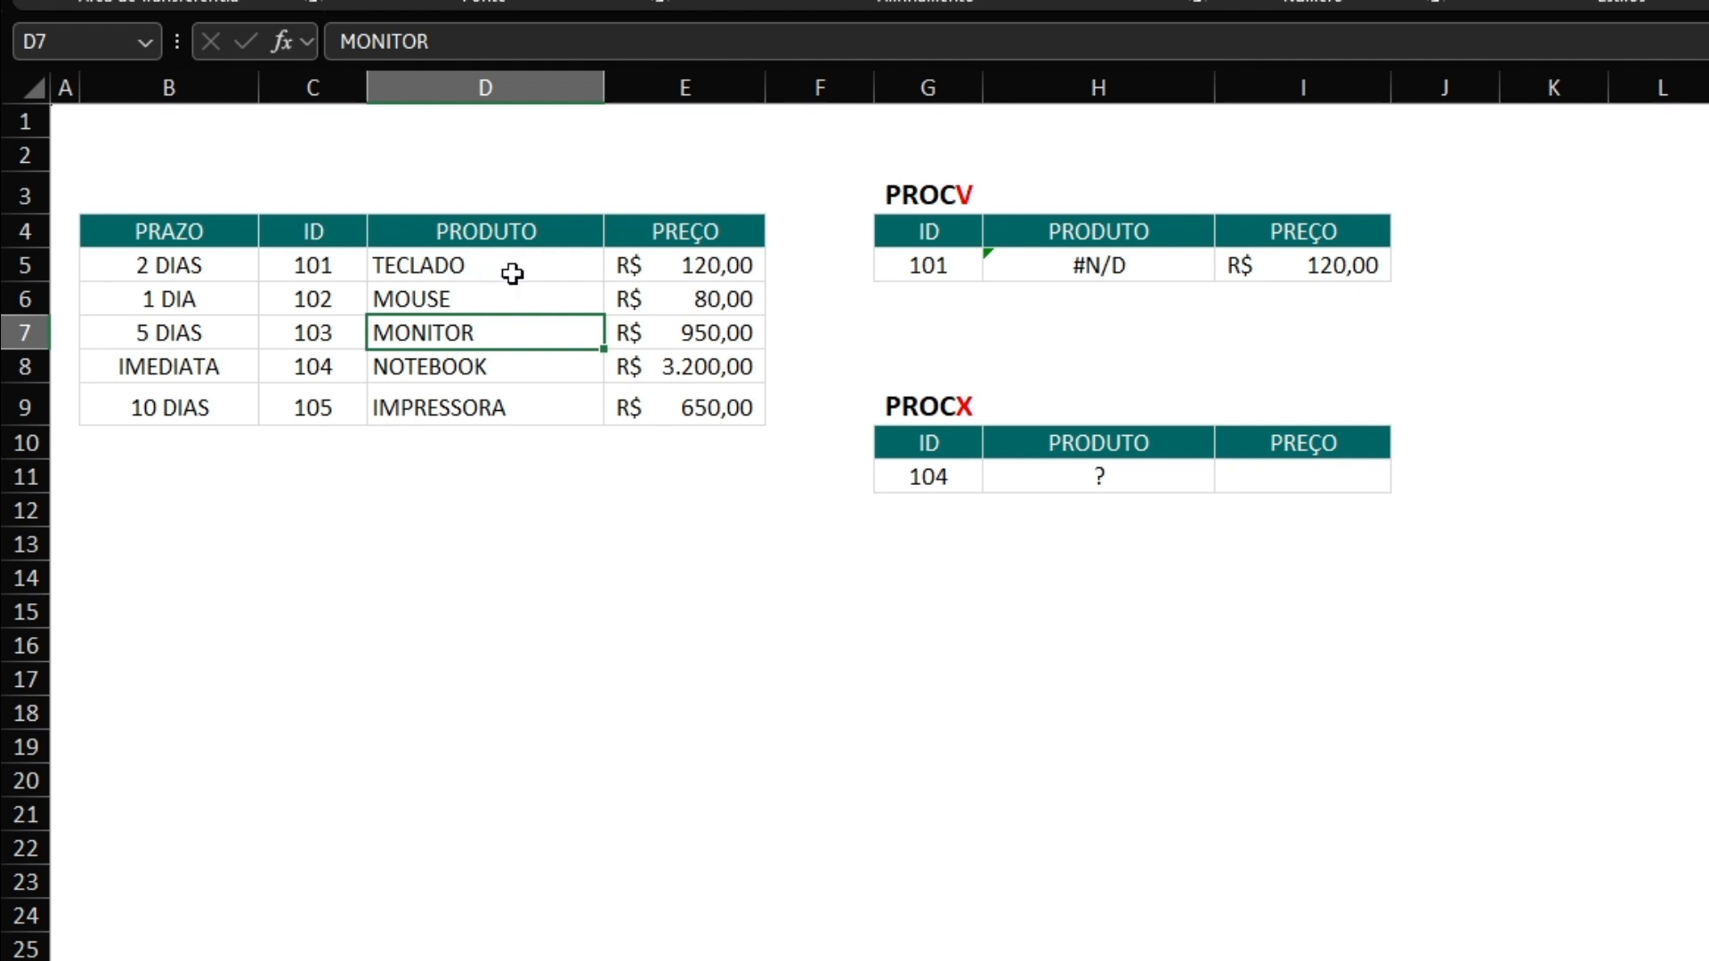
Correct the product formula in H5 to =PROCV(G5;C4:E9;2;0), so the range starts at the ID column.
left_click(1095, 259)
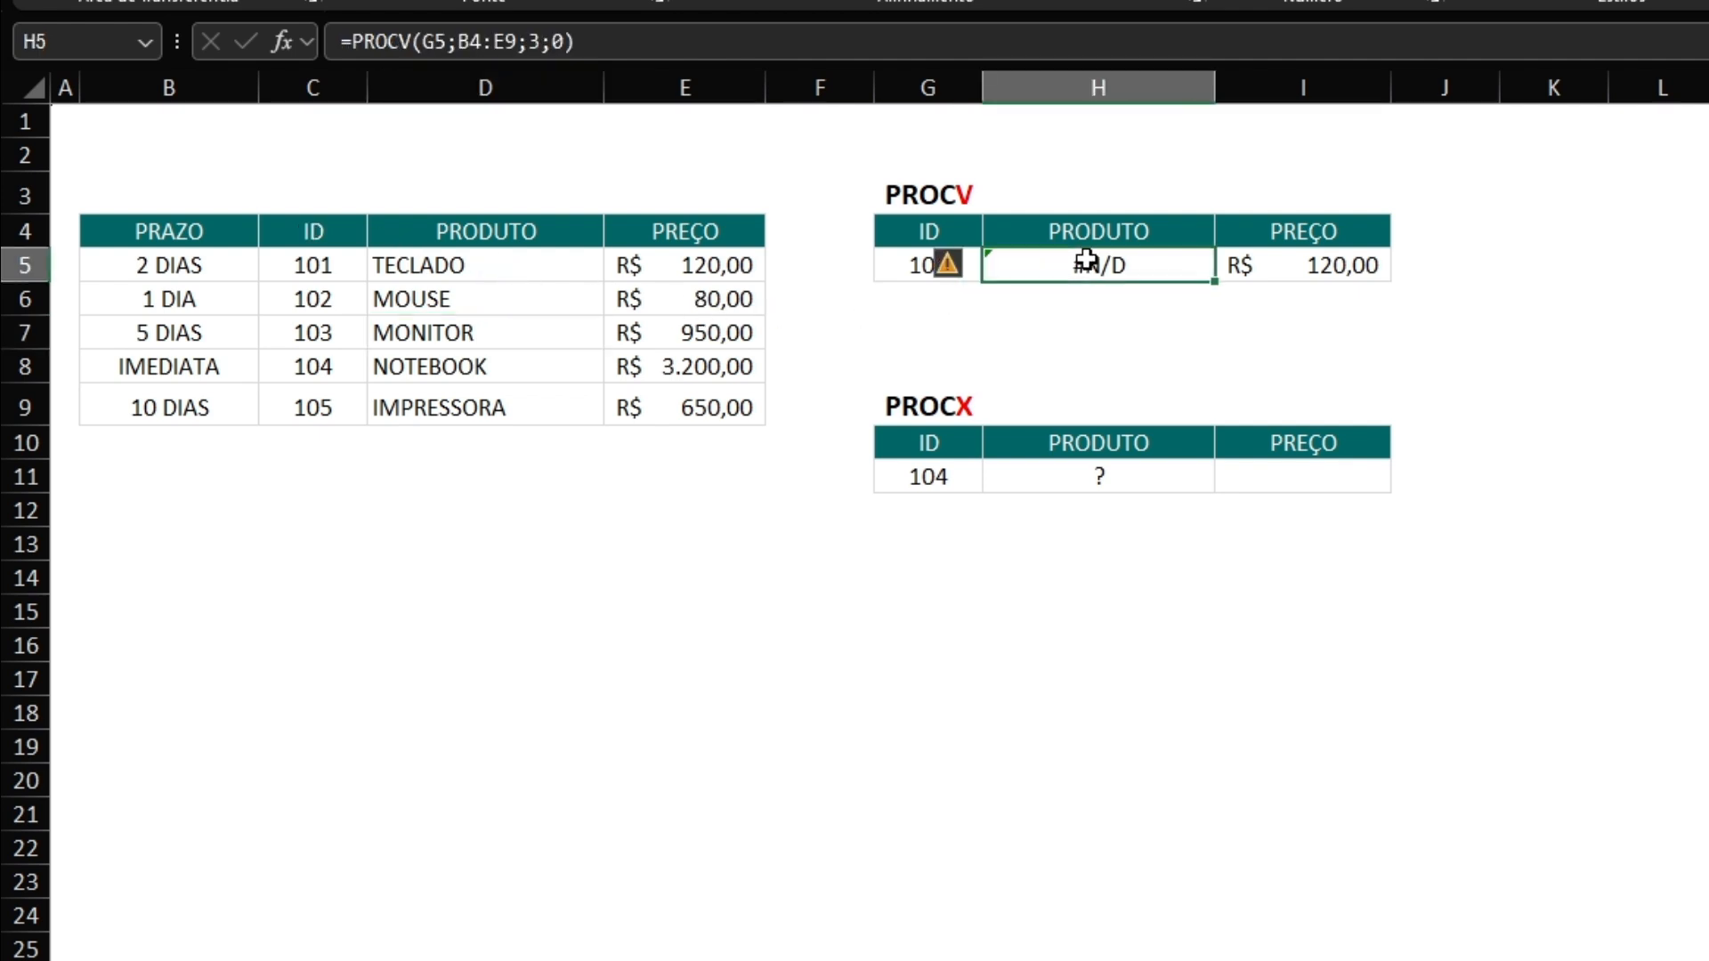
left_click(470, 42)
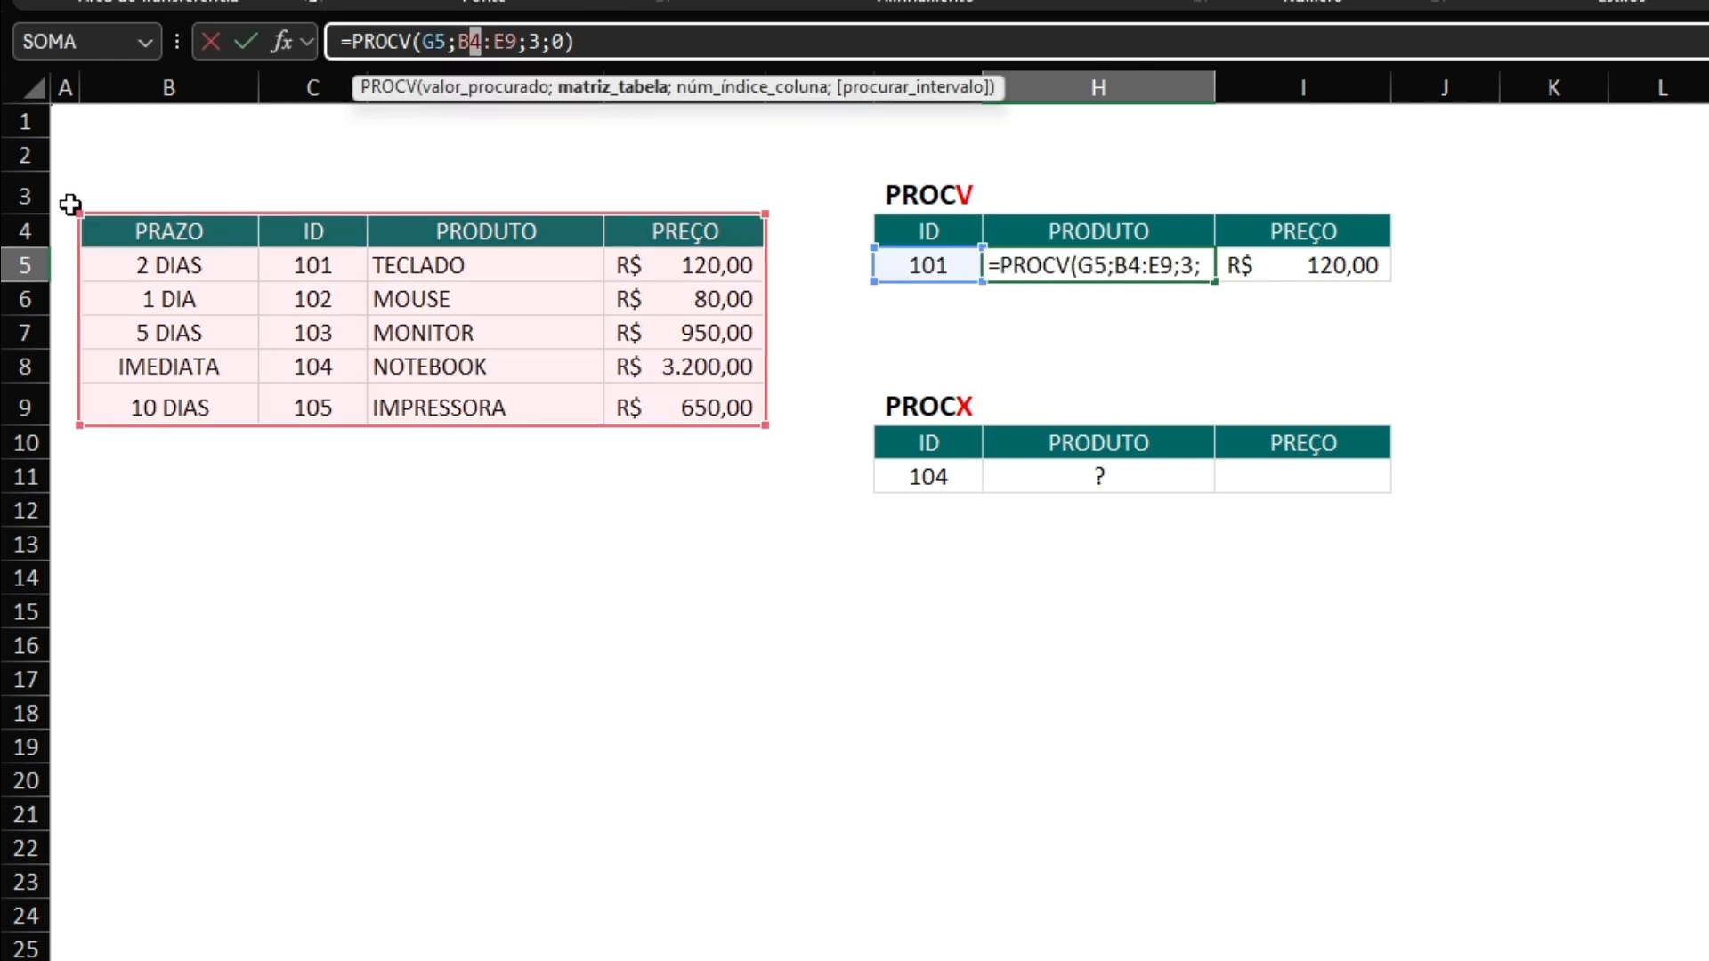
left_click_drag(77, 212, 276, 210)
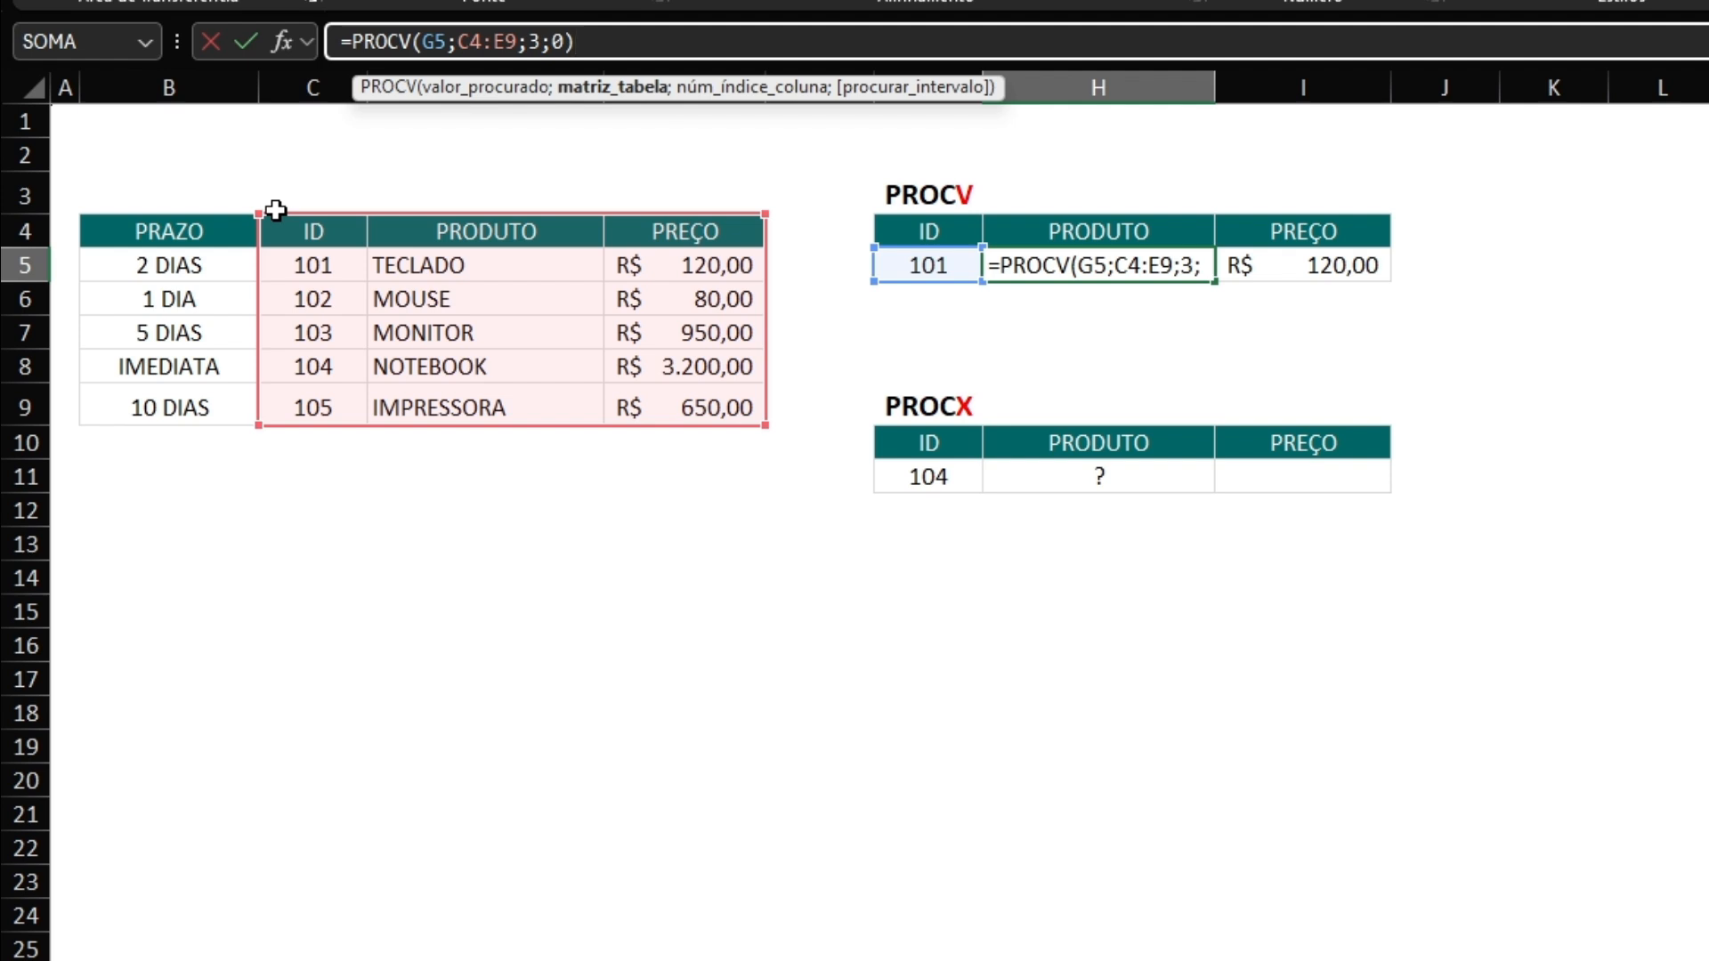
left_click(540, 42)
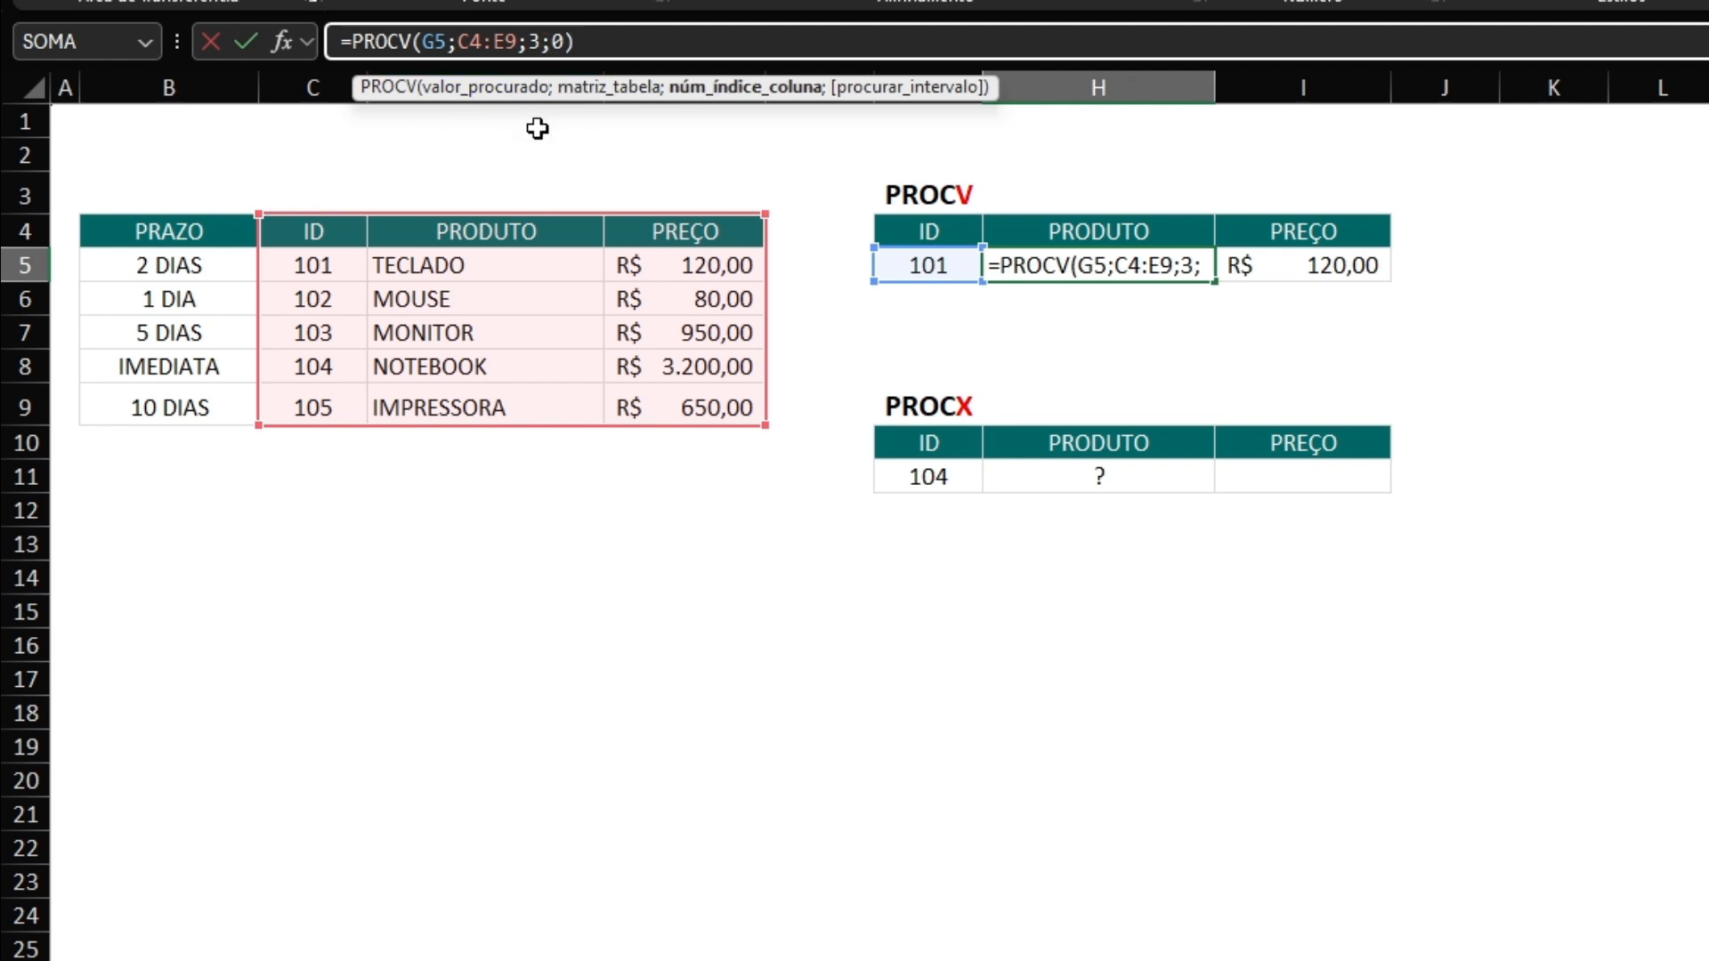
key("BackSpace")
type("2")
key("Return")
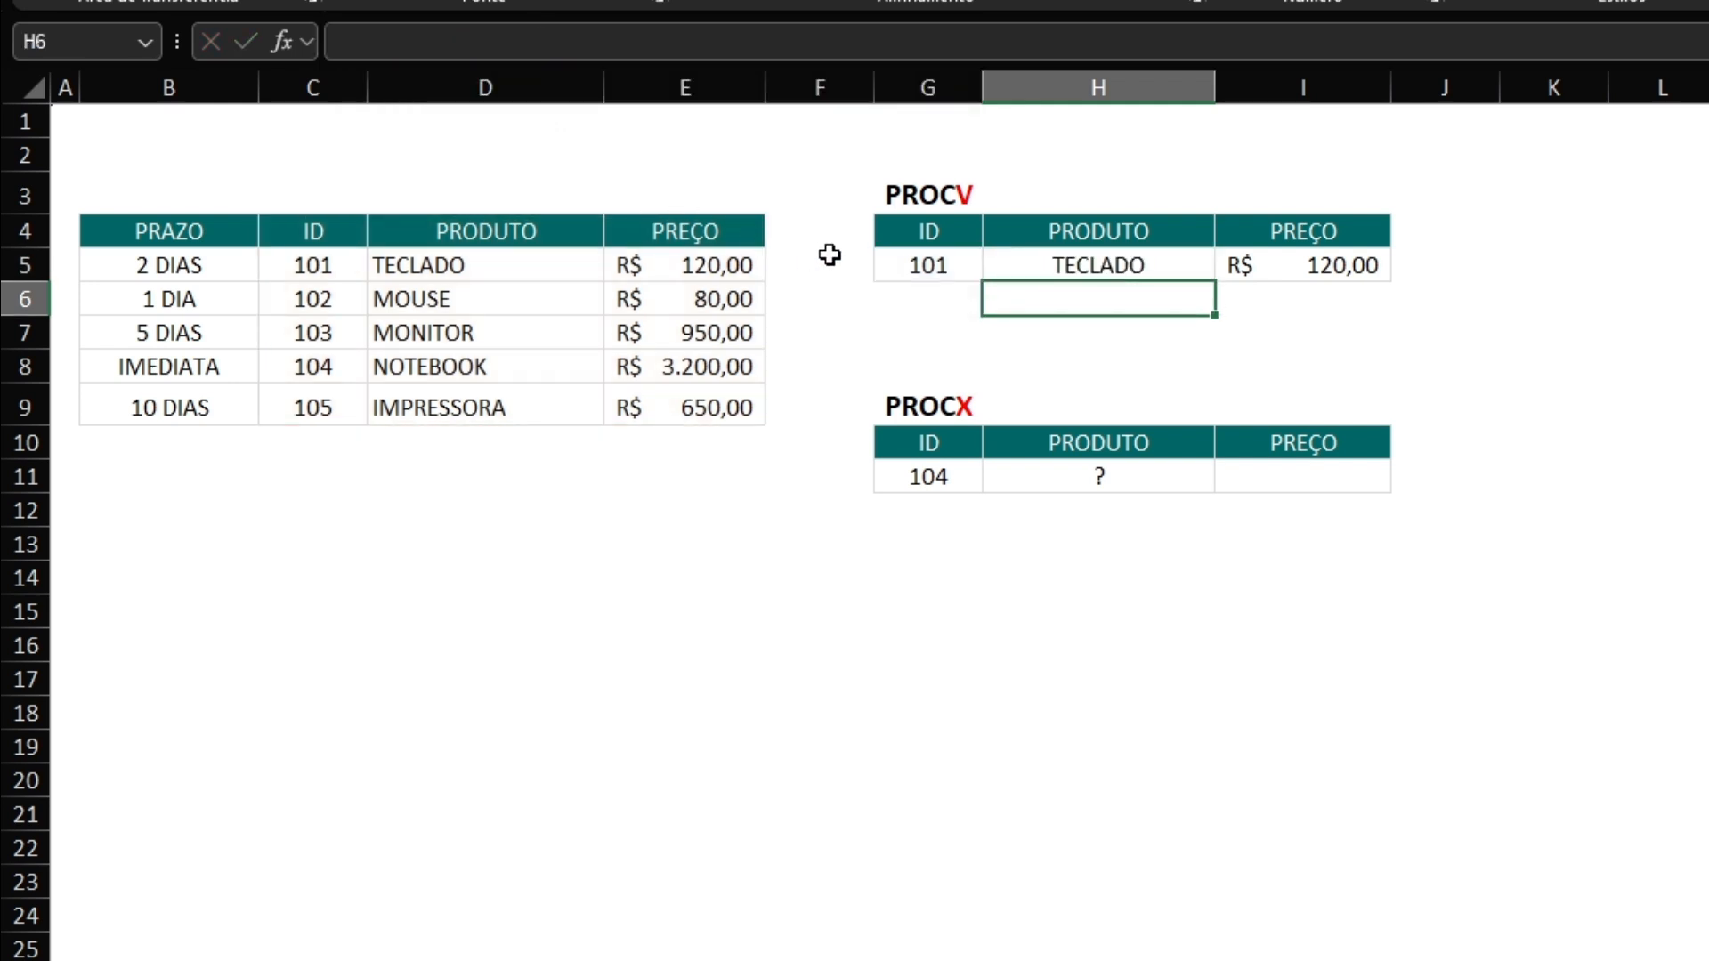
Set the PROCV lookup ID in G5 to 103.
left_click(878, 258)
type("103")
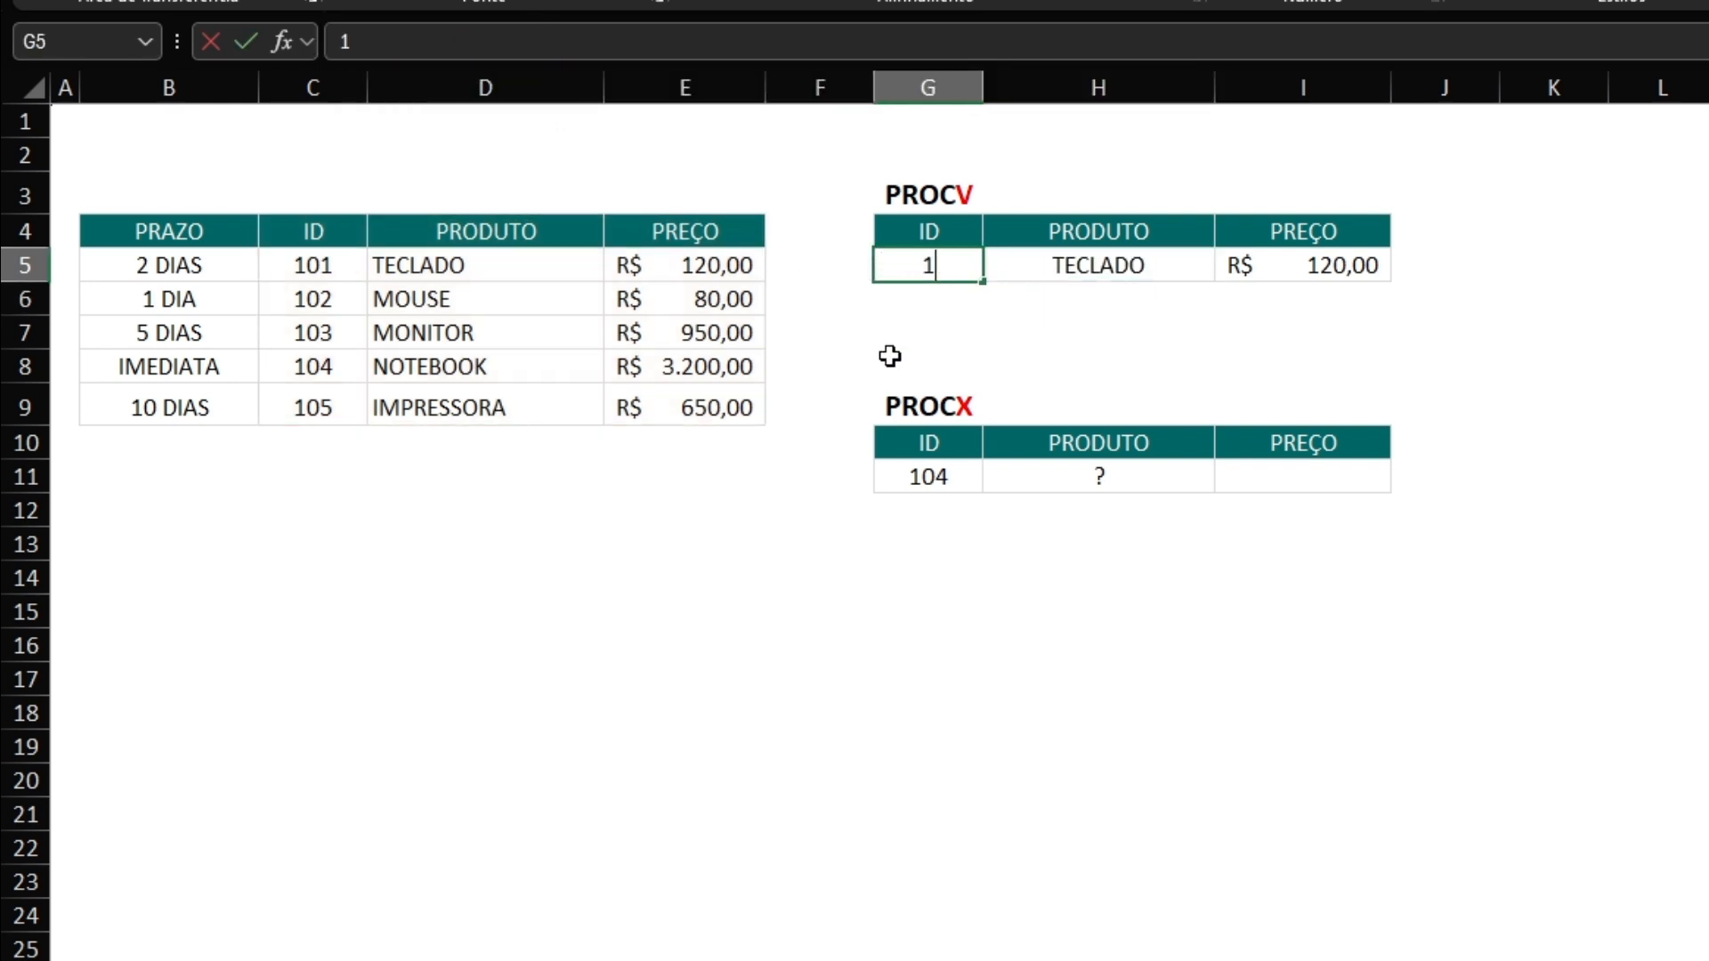
key("Return")
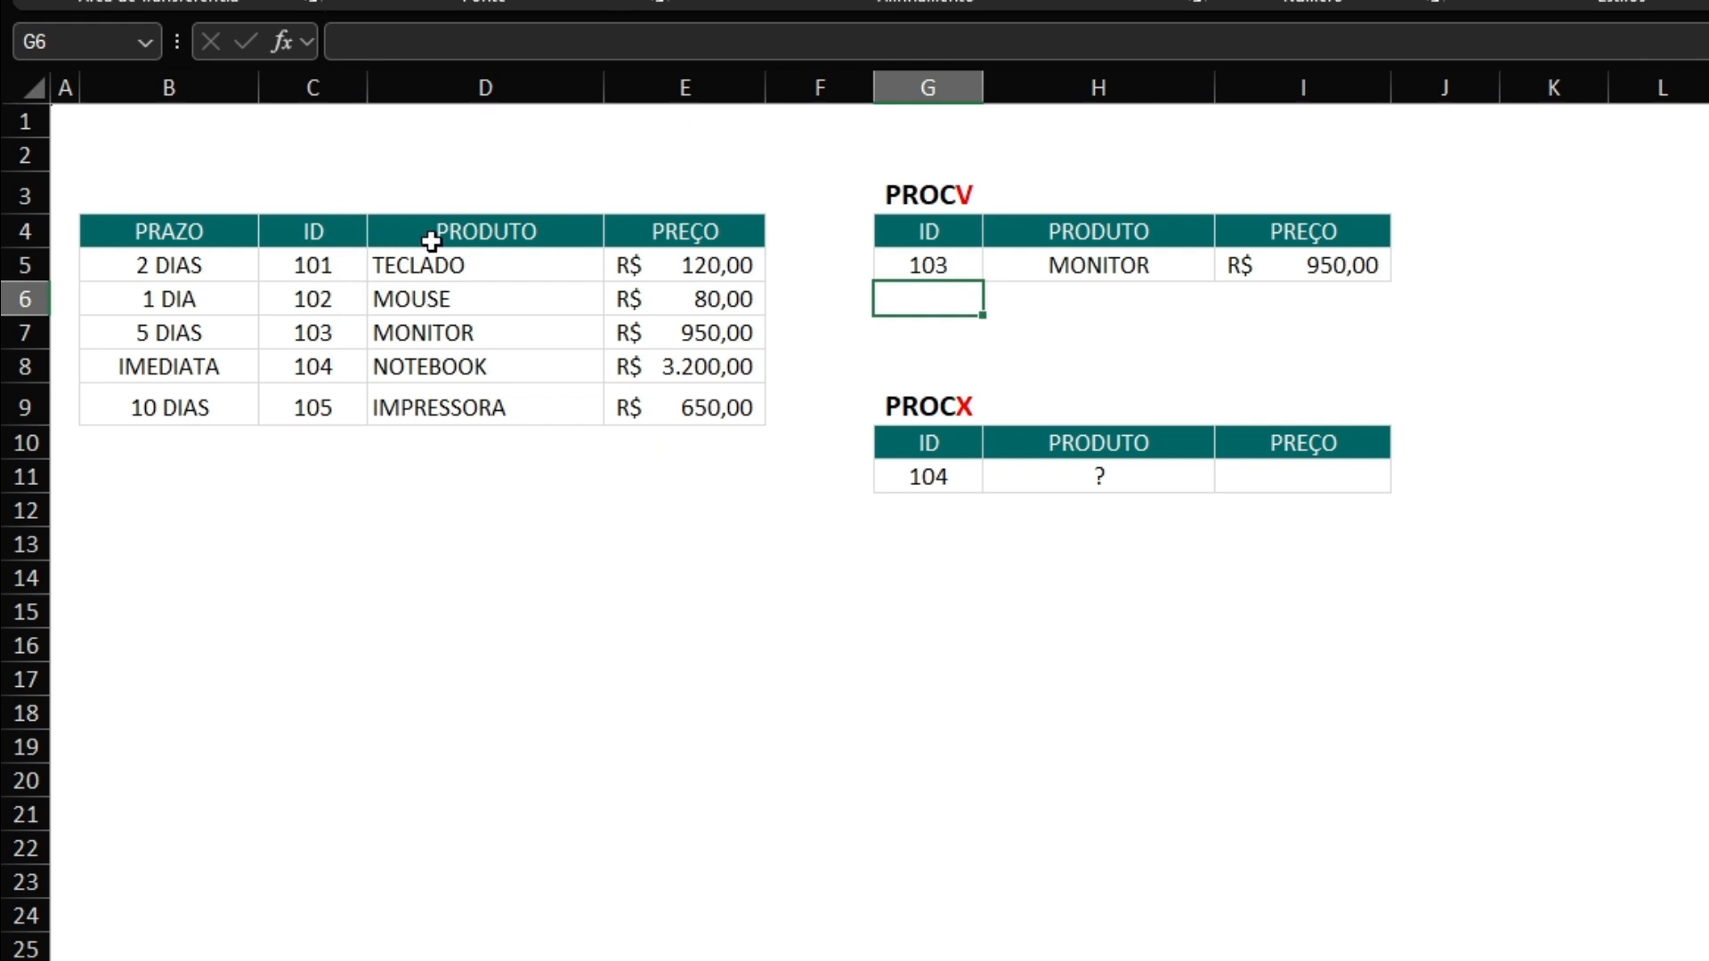
Enter =PROCX(G11;C4:C9;D4:D9;;0) in H11 to look up the product name by ID with an exact match.
left_click(1034, 478)
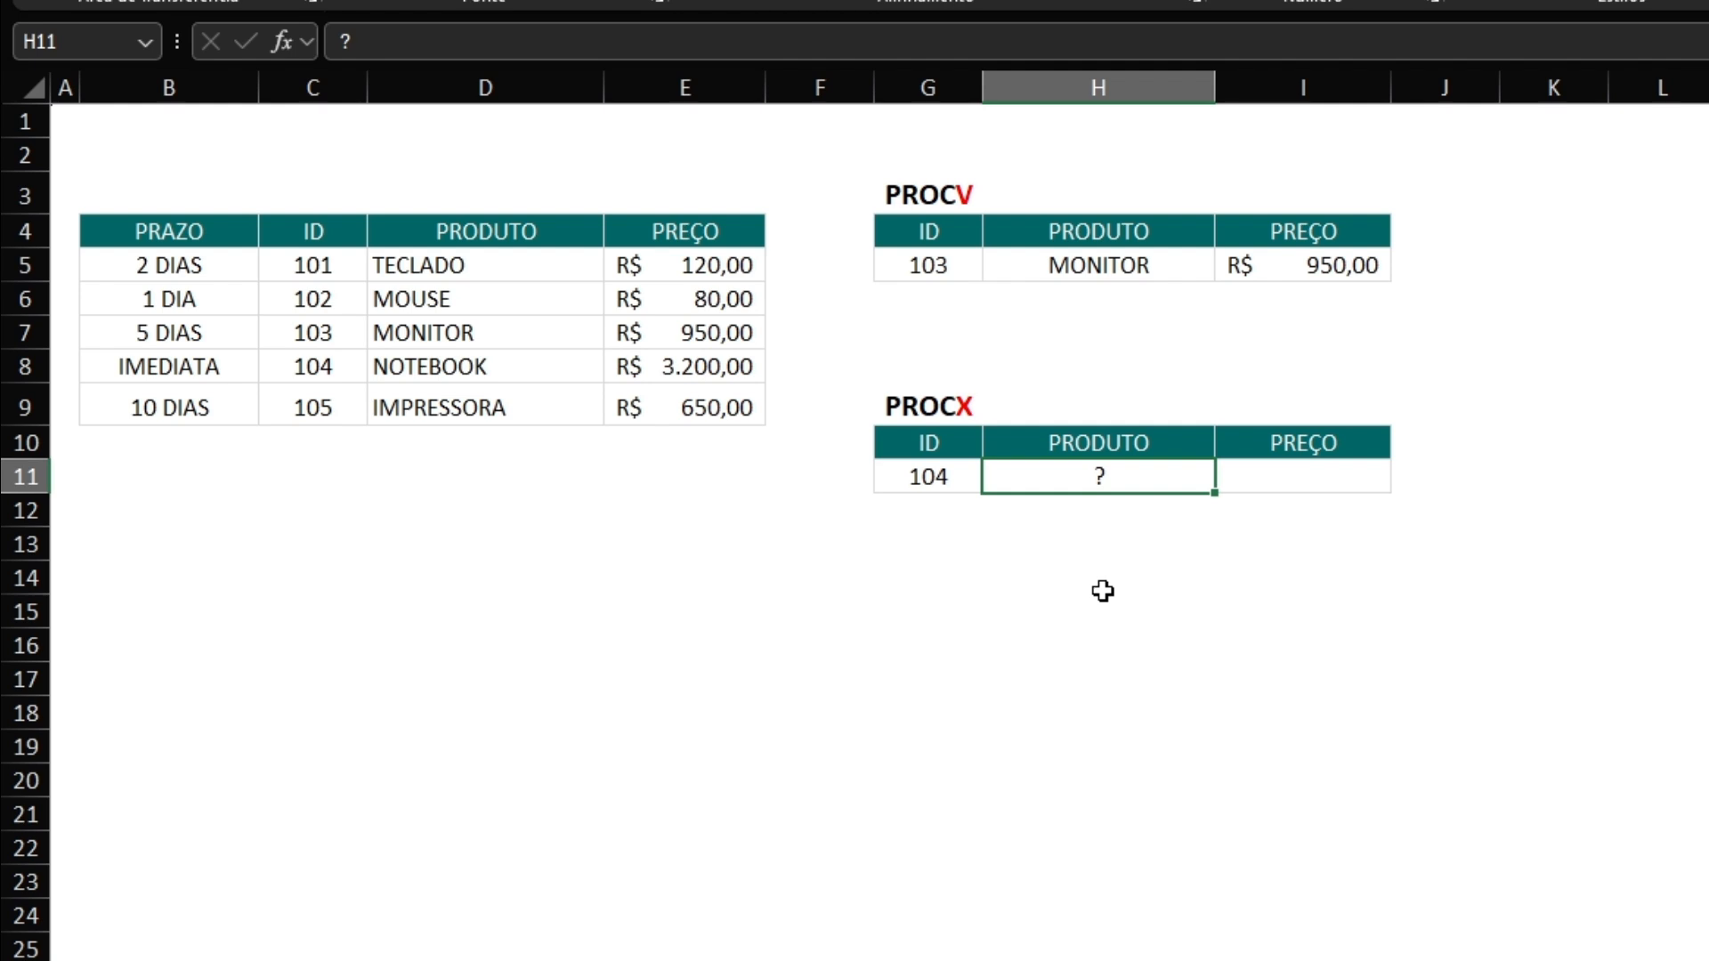
type("=procx")
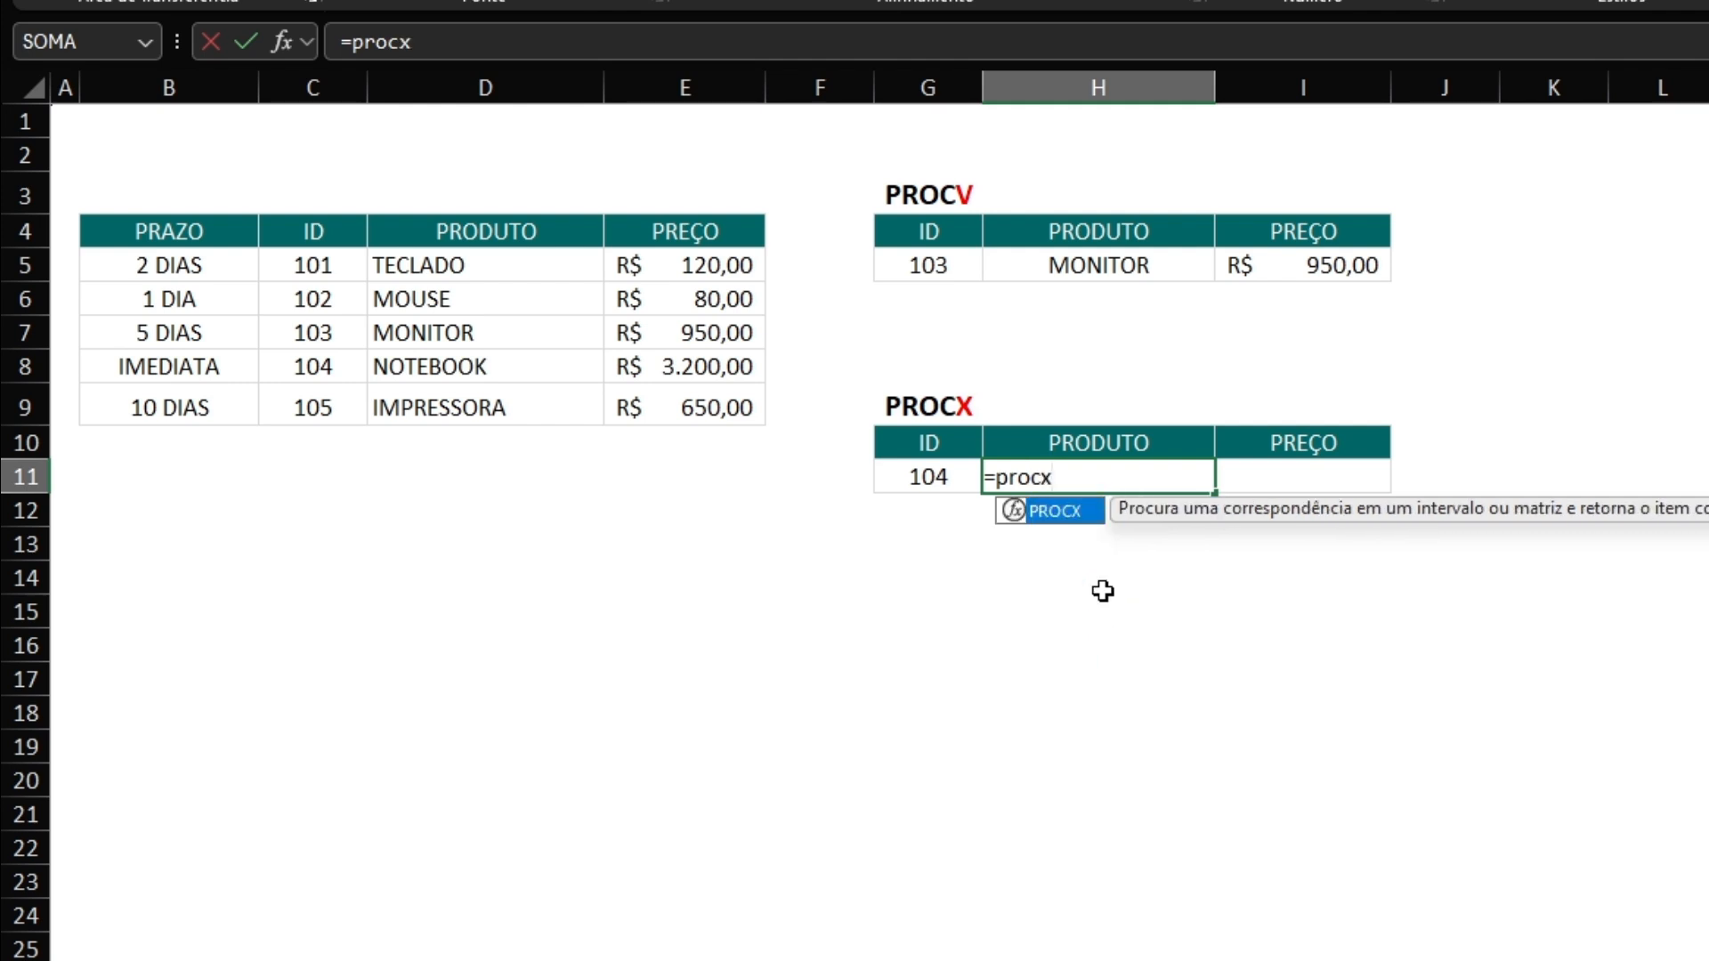
key("Tab")
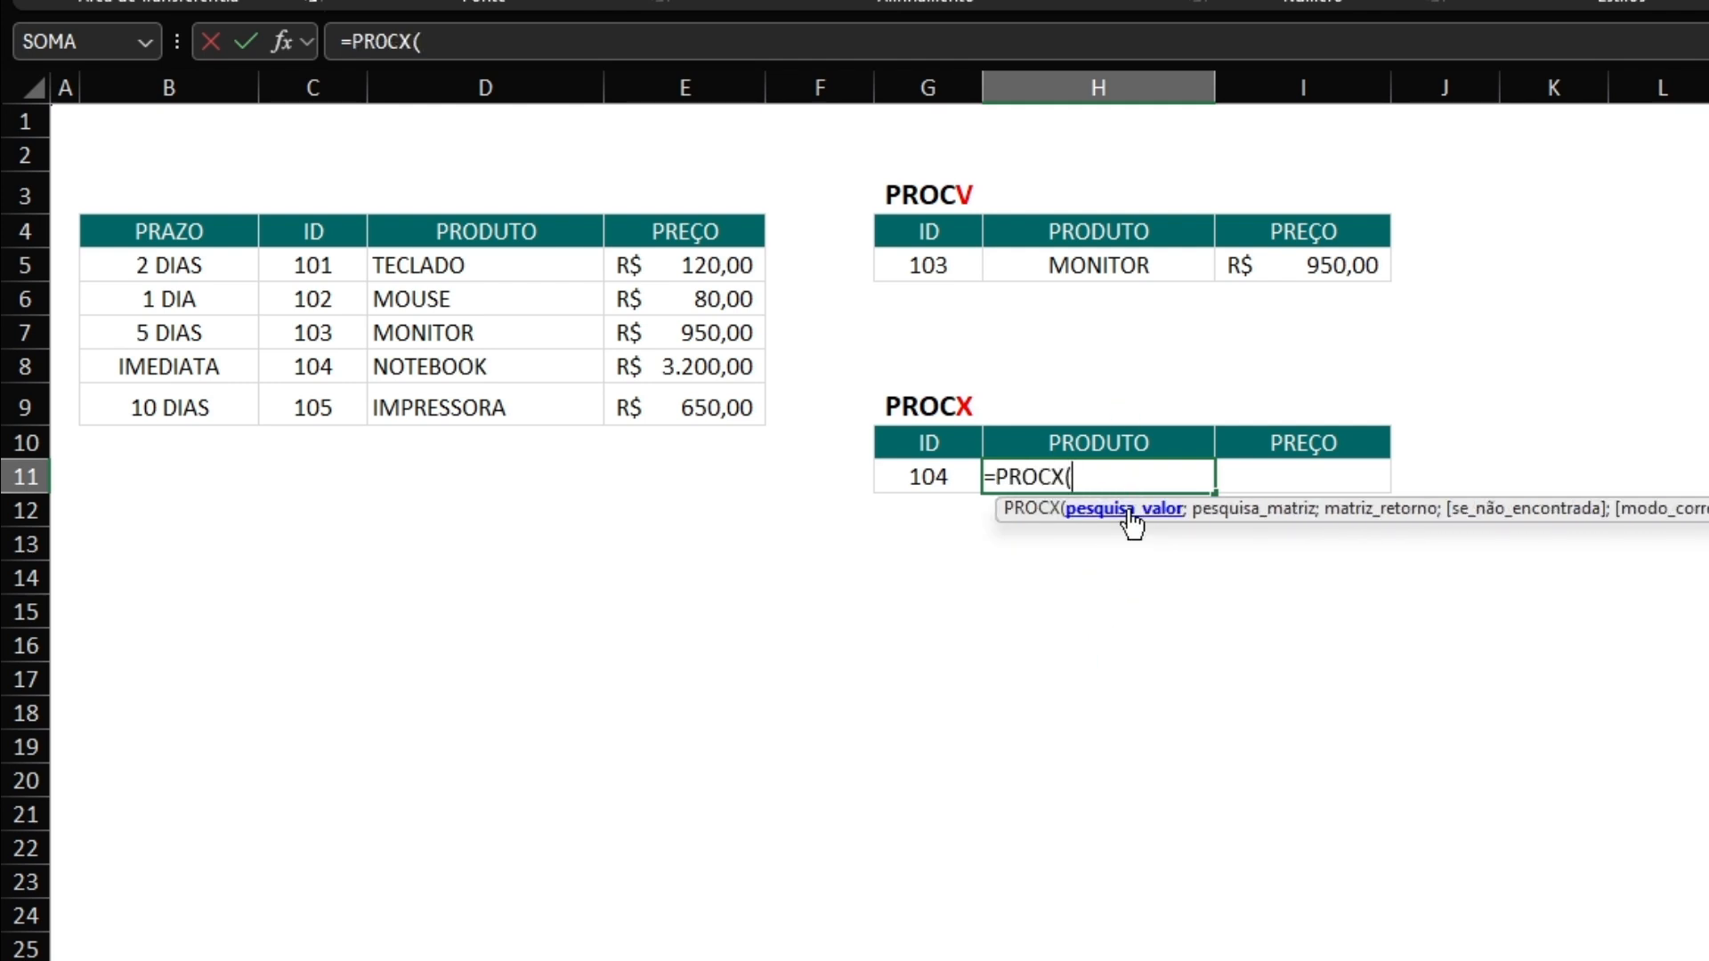
left_click(900, 479)
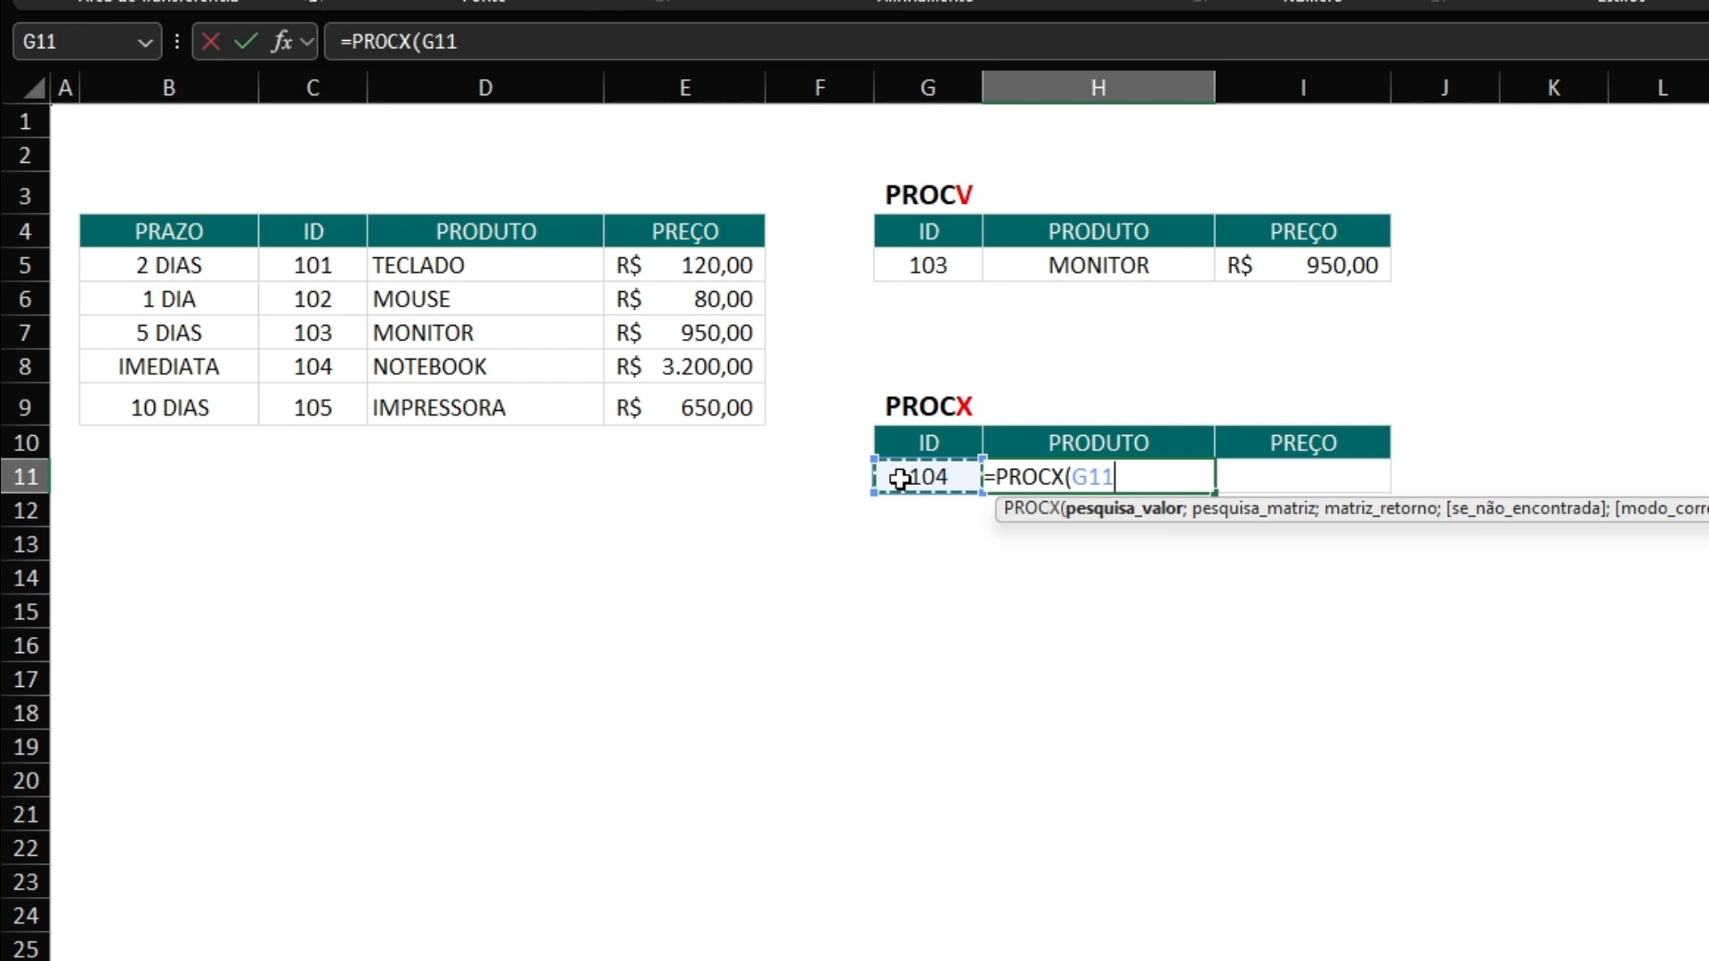
type(";")
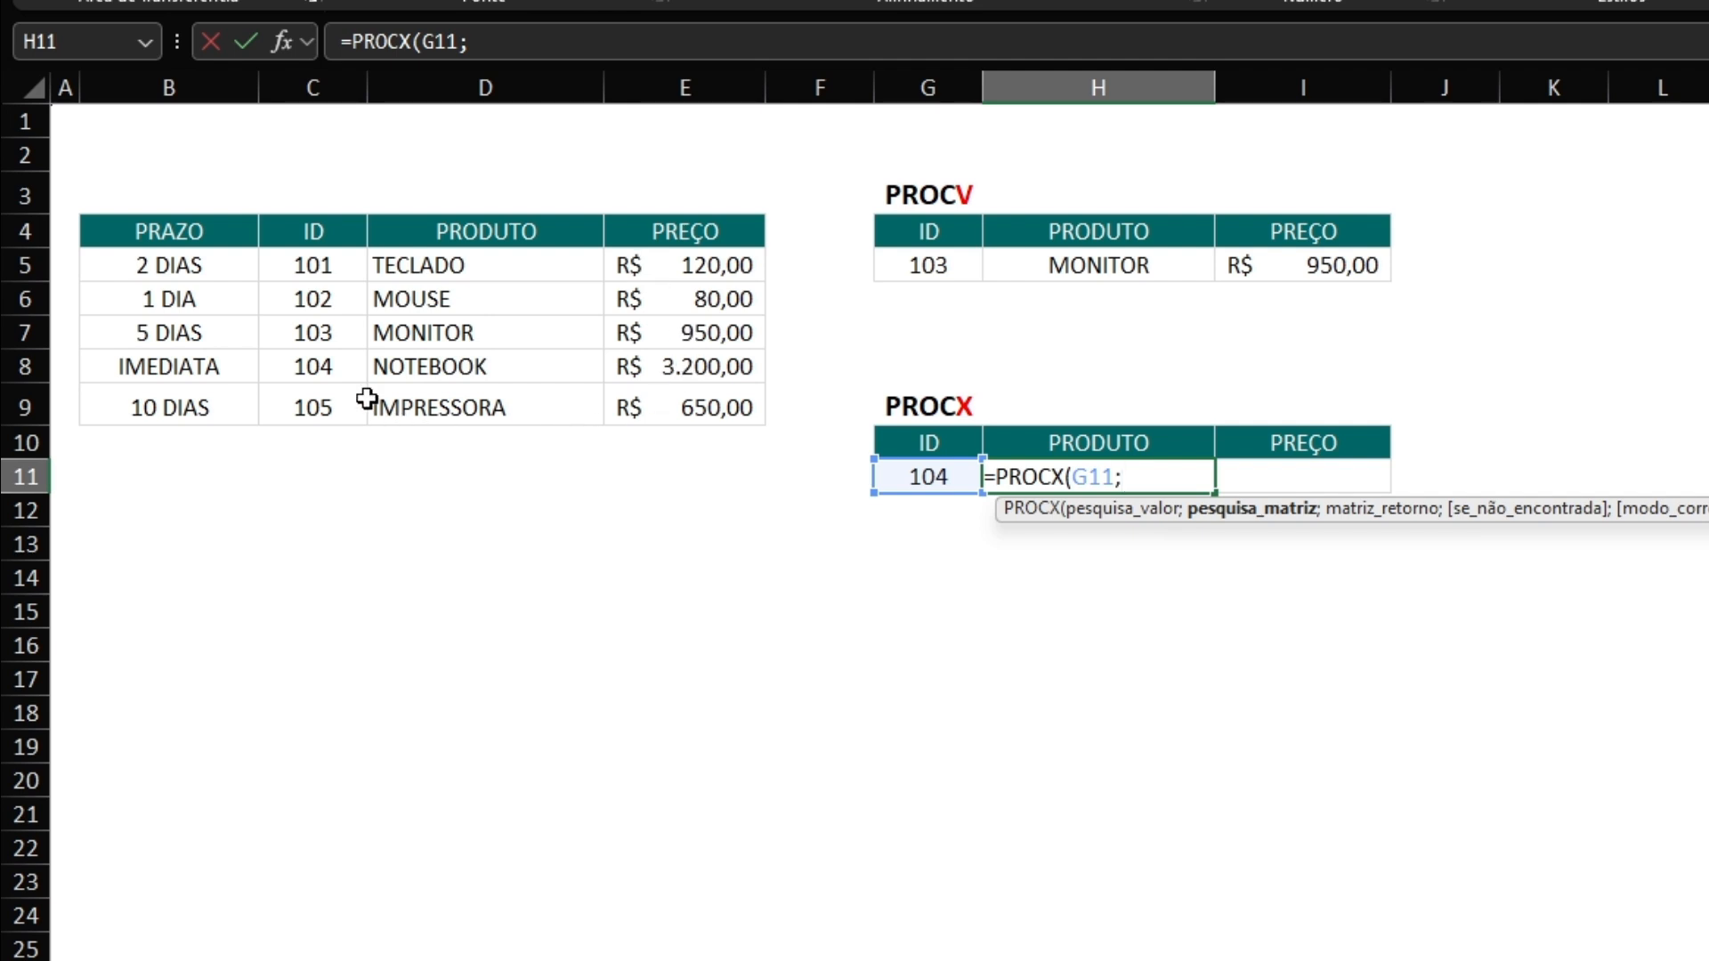
left_click_drag(313, 230, 306, 410)
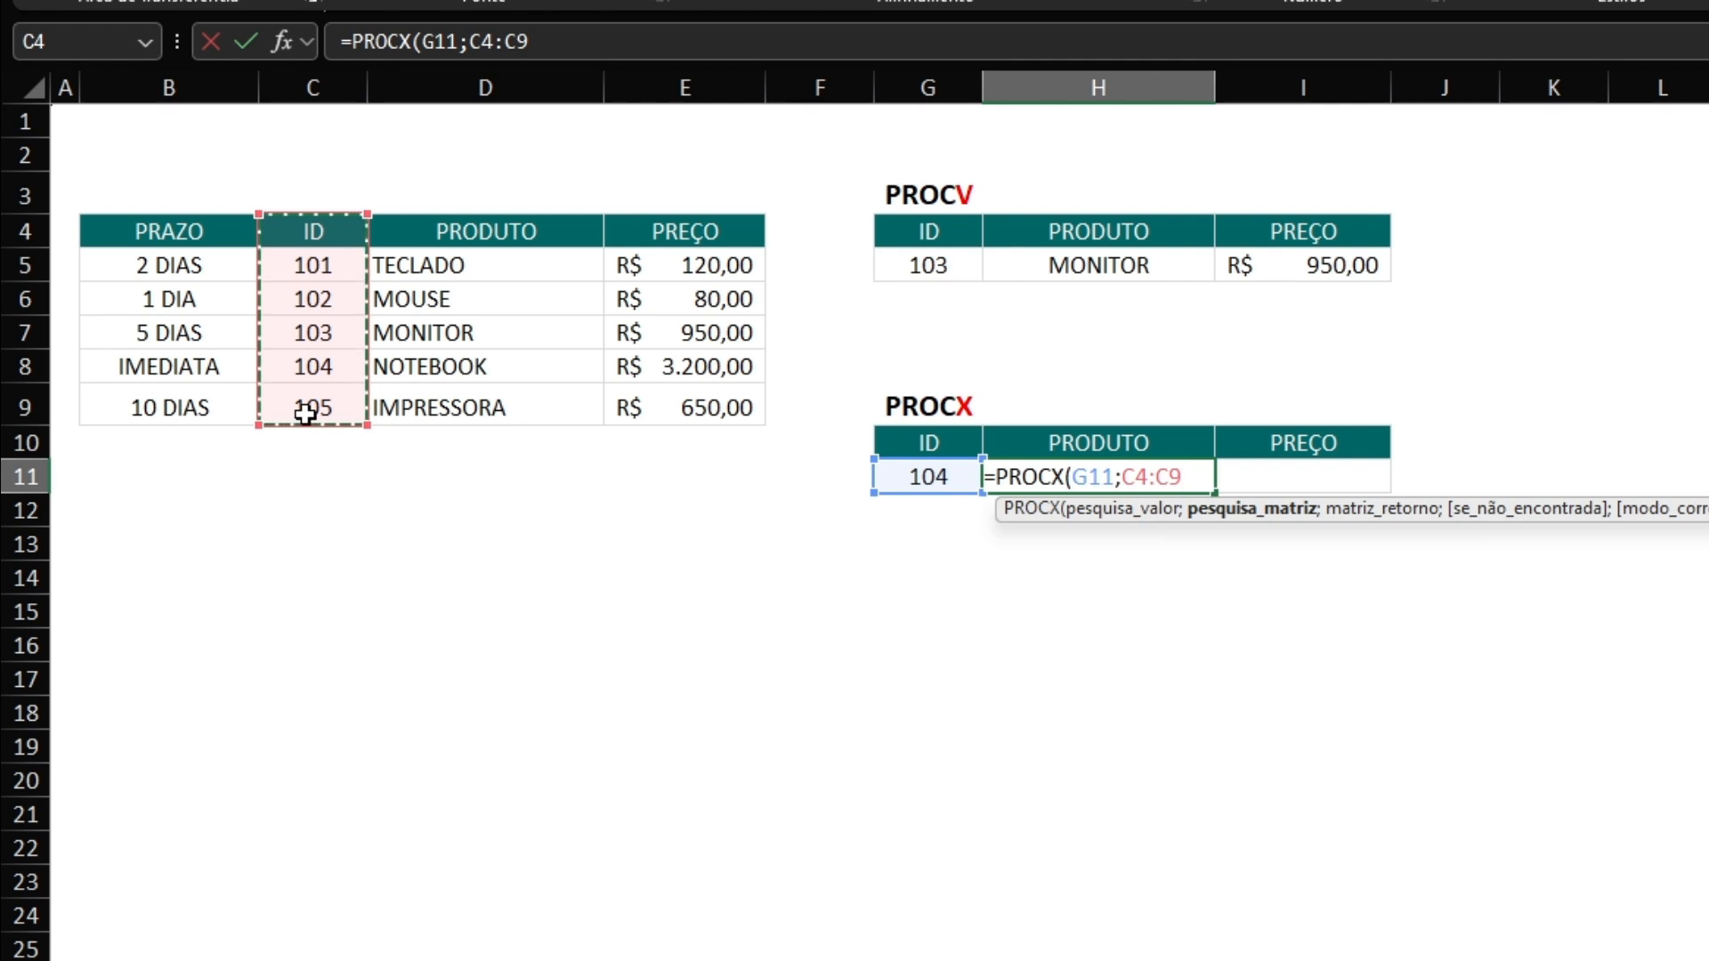
type(";")
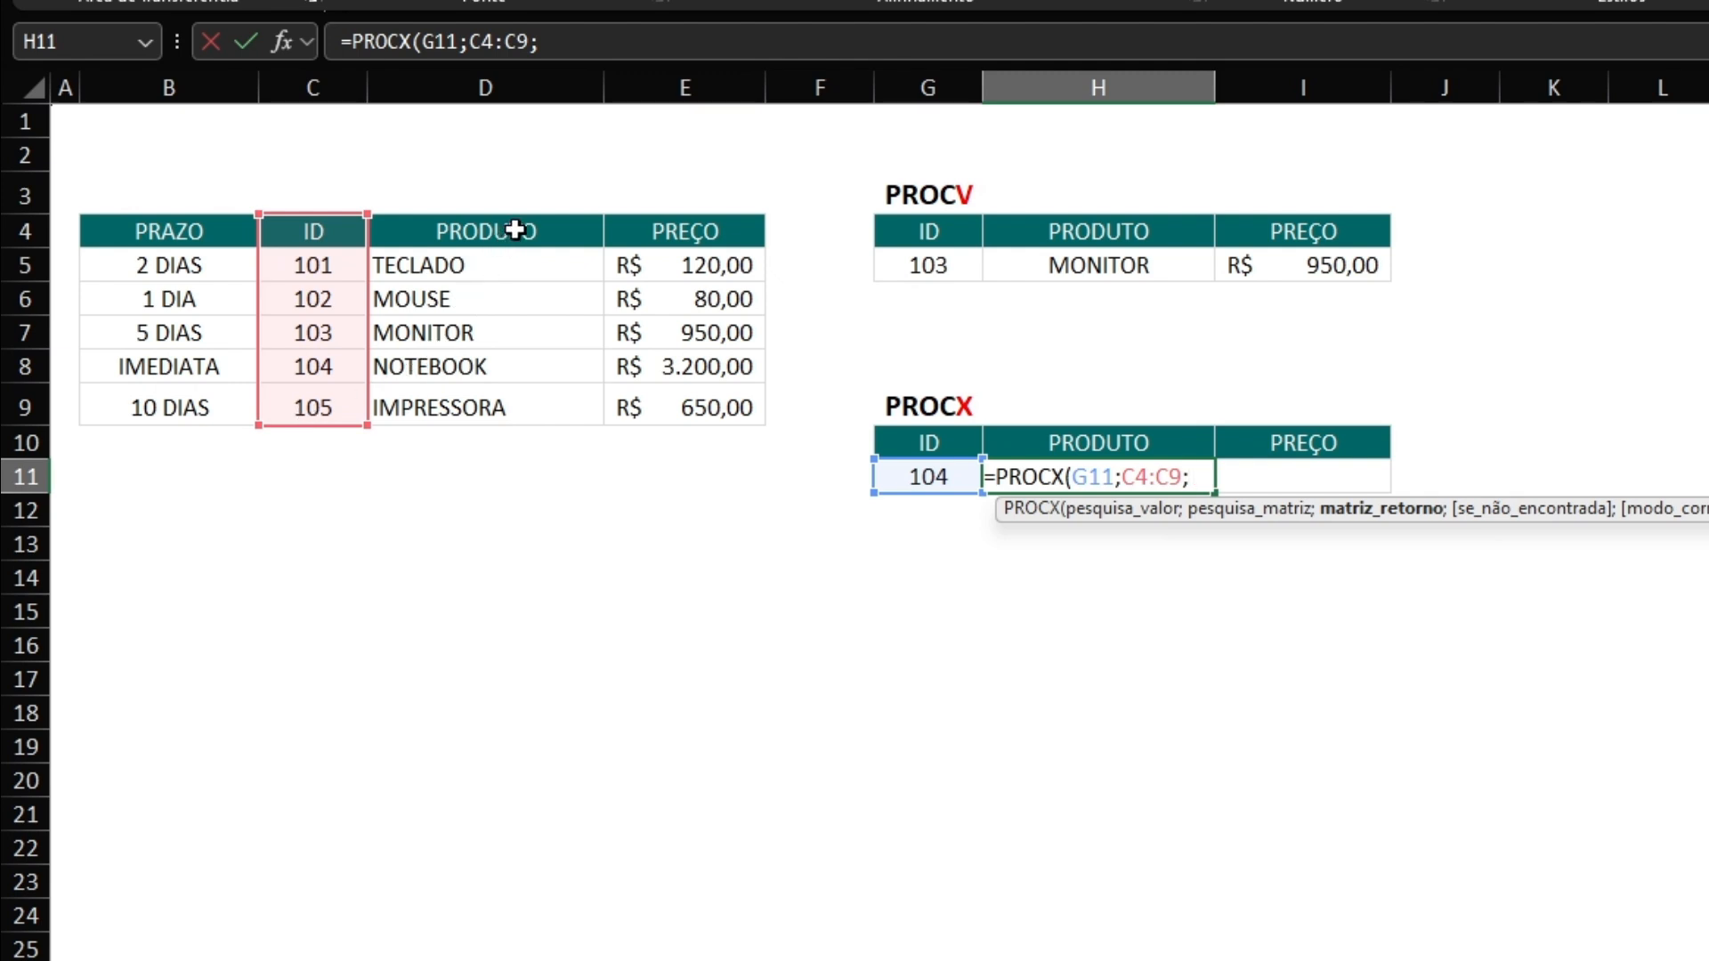
left_click_drag(514, 231, 517, 405)
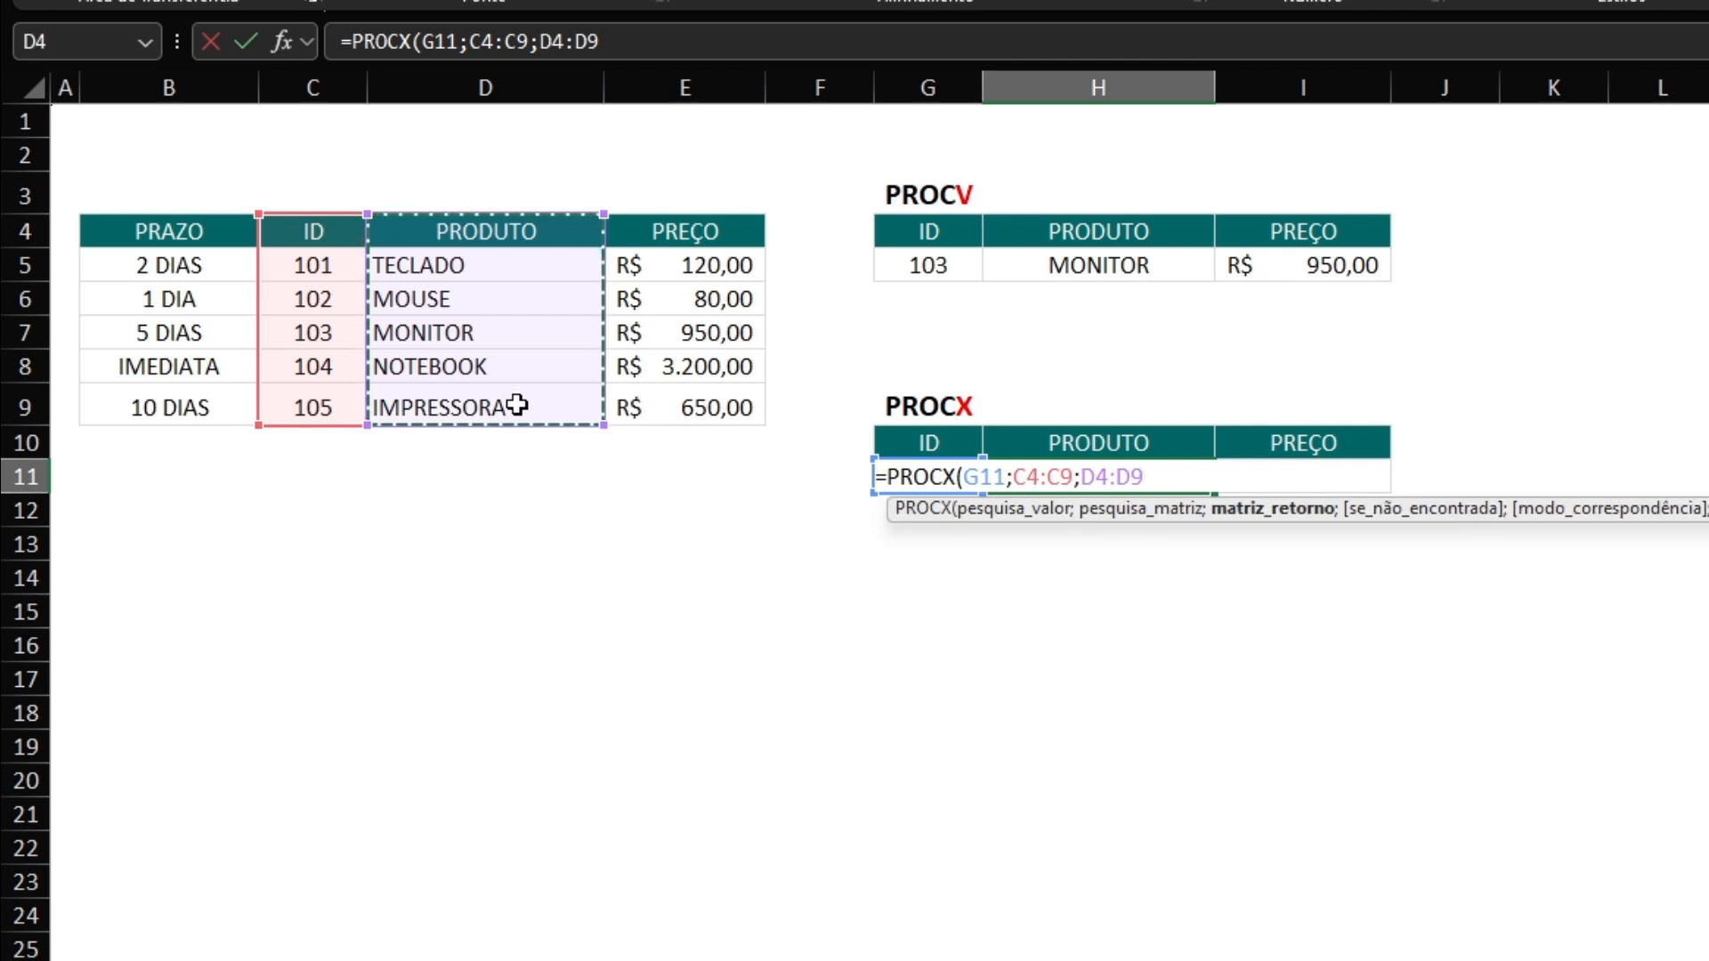
type(";")
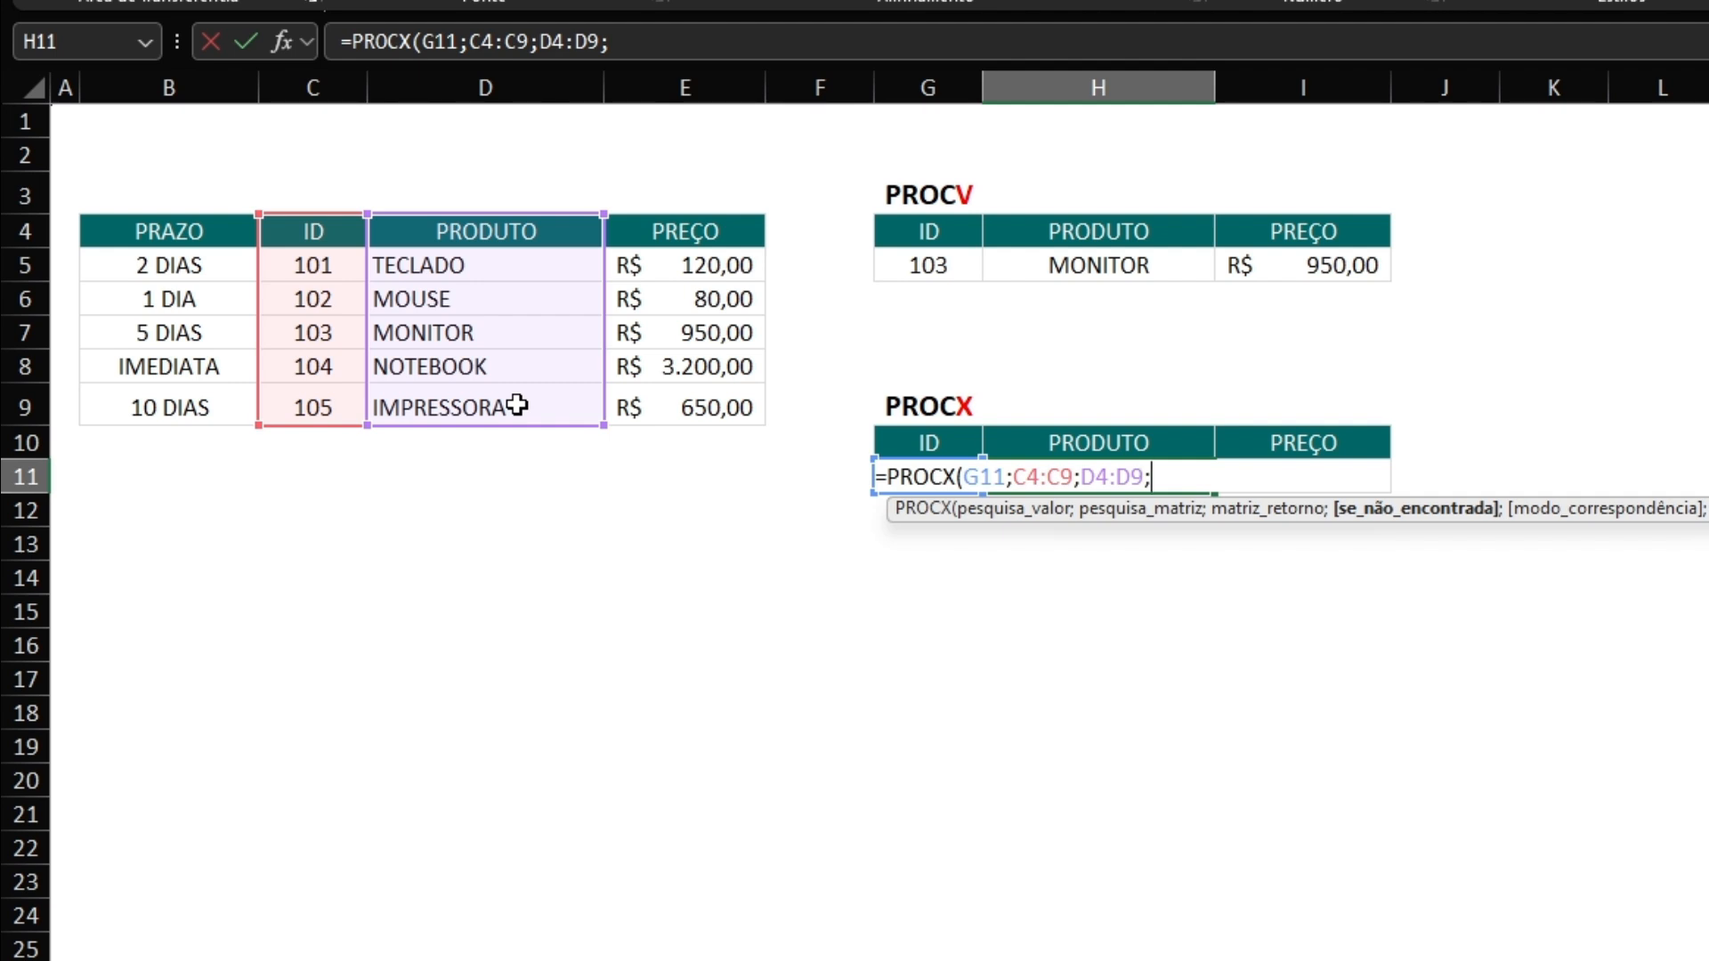
type(";")
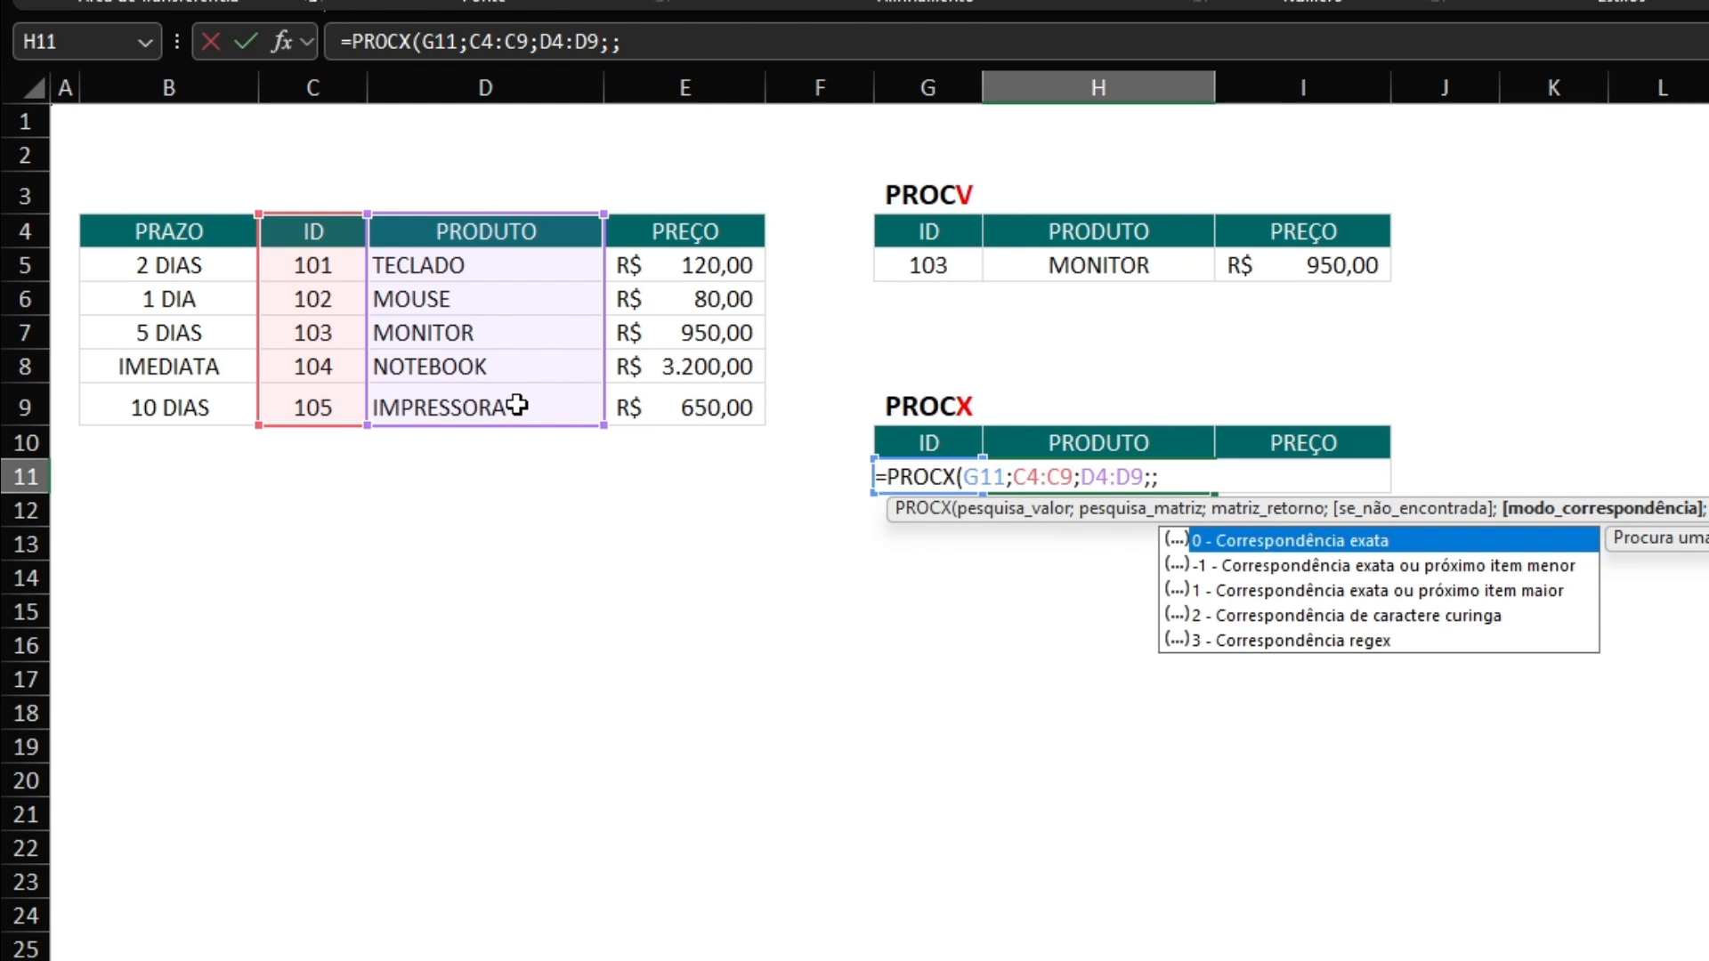
type("0")
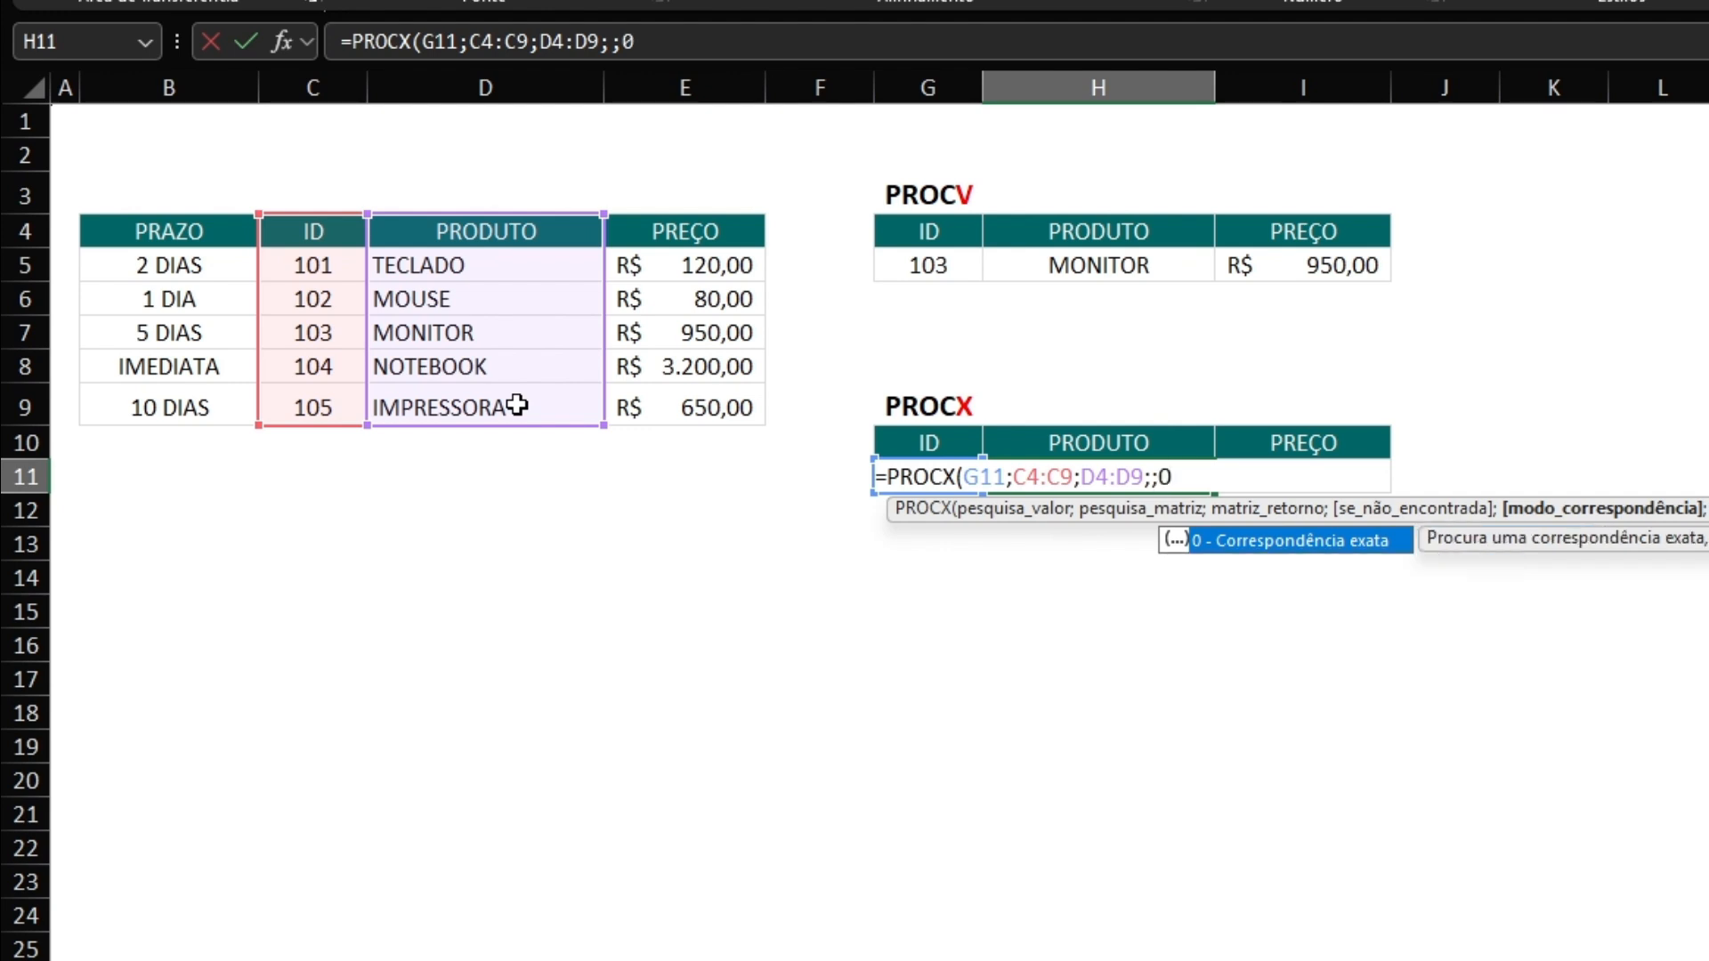
type(")")
key("Return")
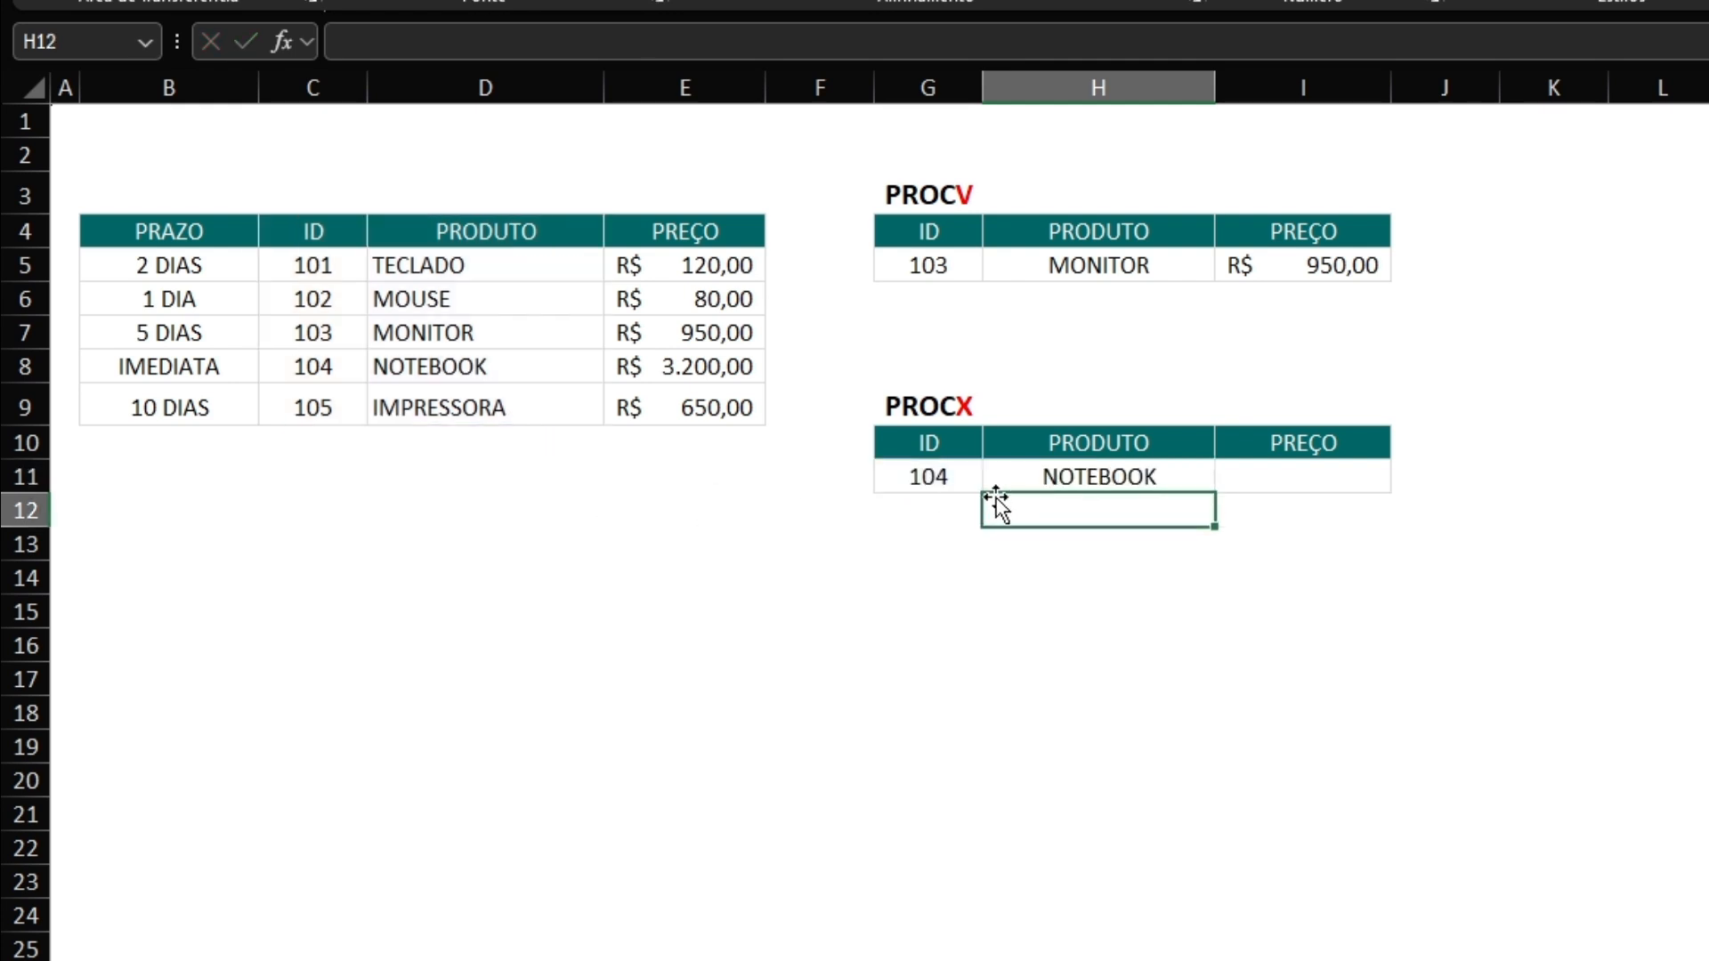
Set the PROCX lookup ID in G11 to 103 and review the formula in H11 against the source range C4:E9.
left_click(929, 482)
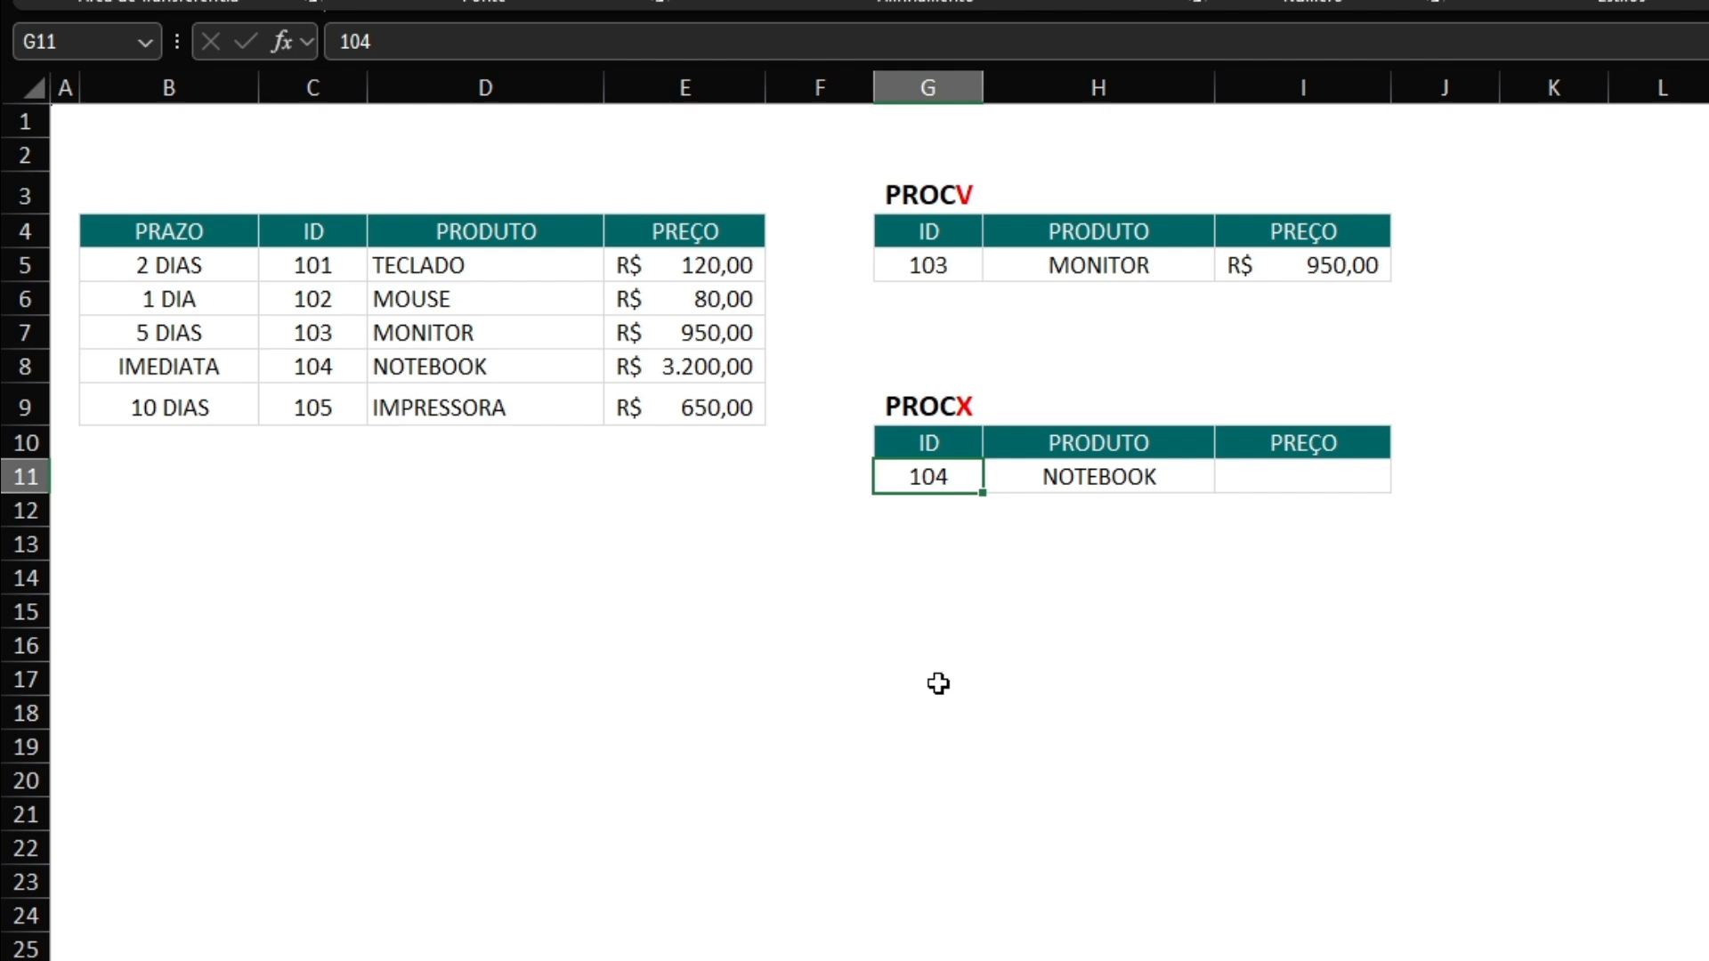
type("103")
key("Return")
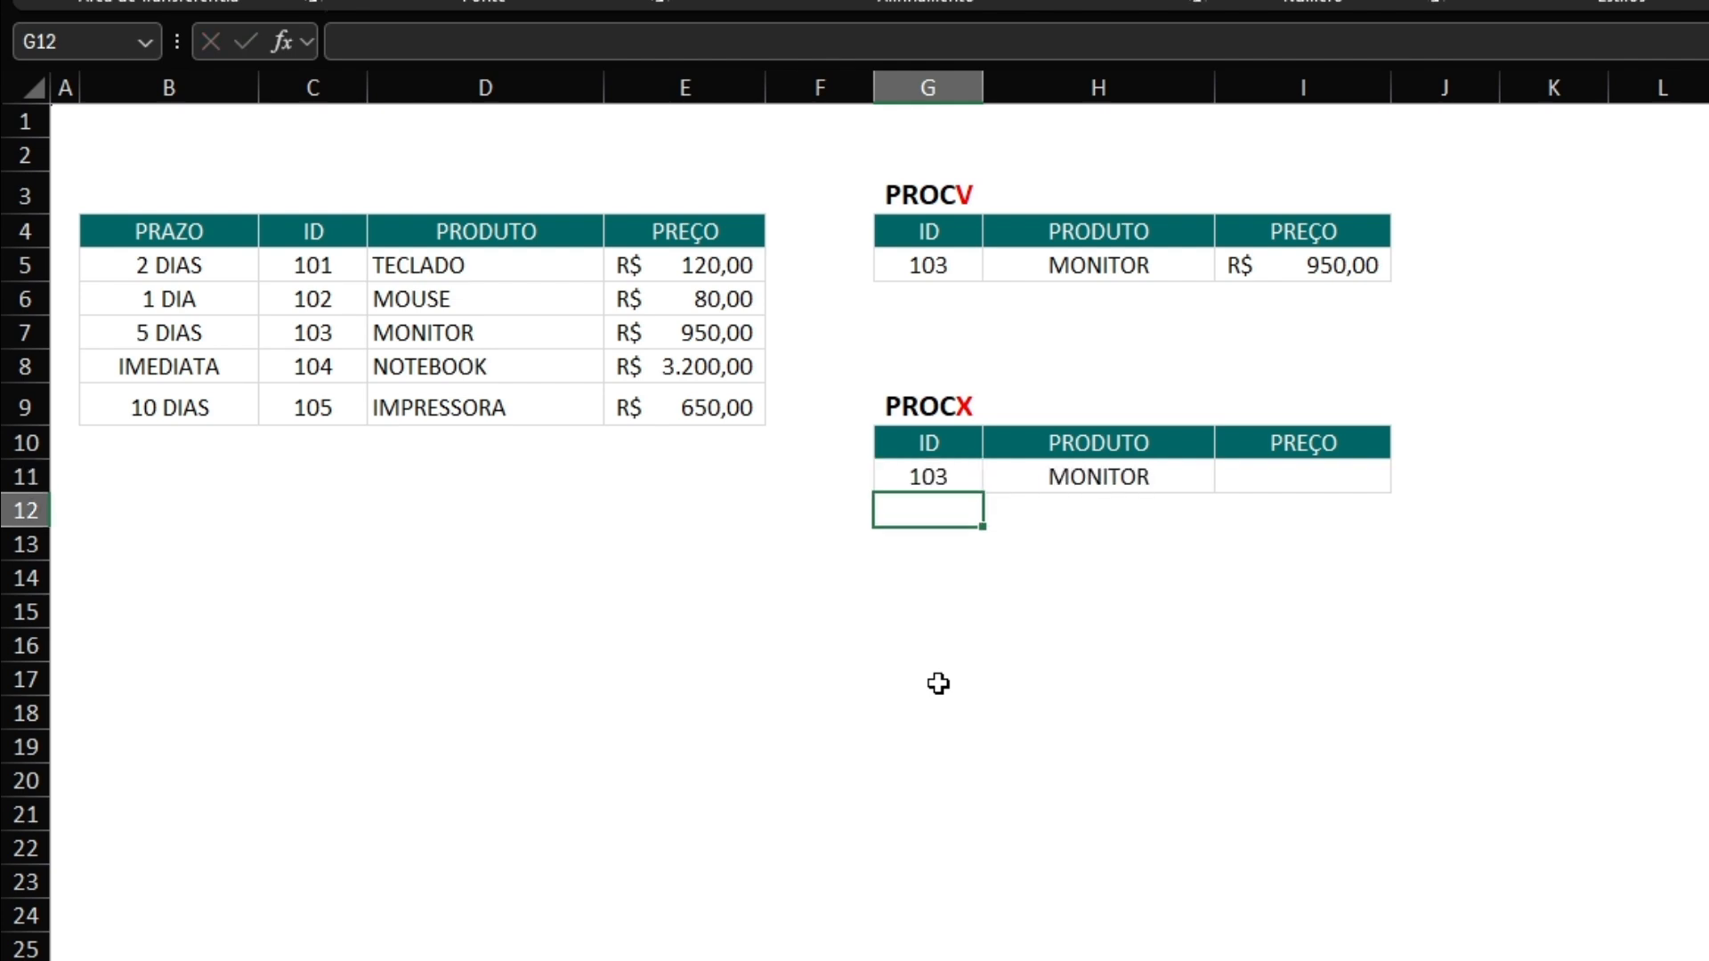
left_click(1132, 479)
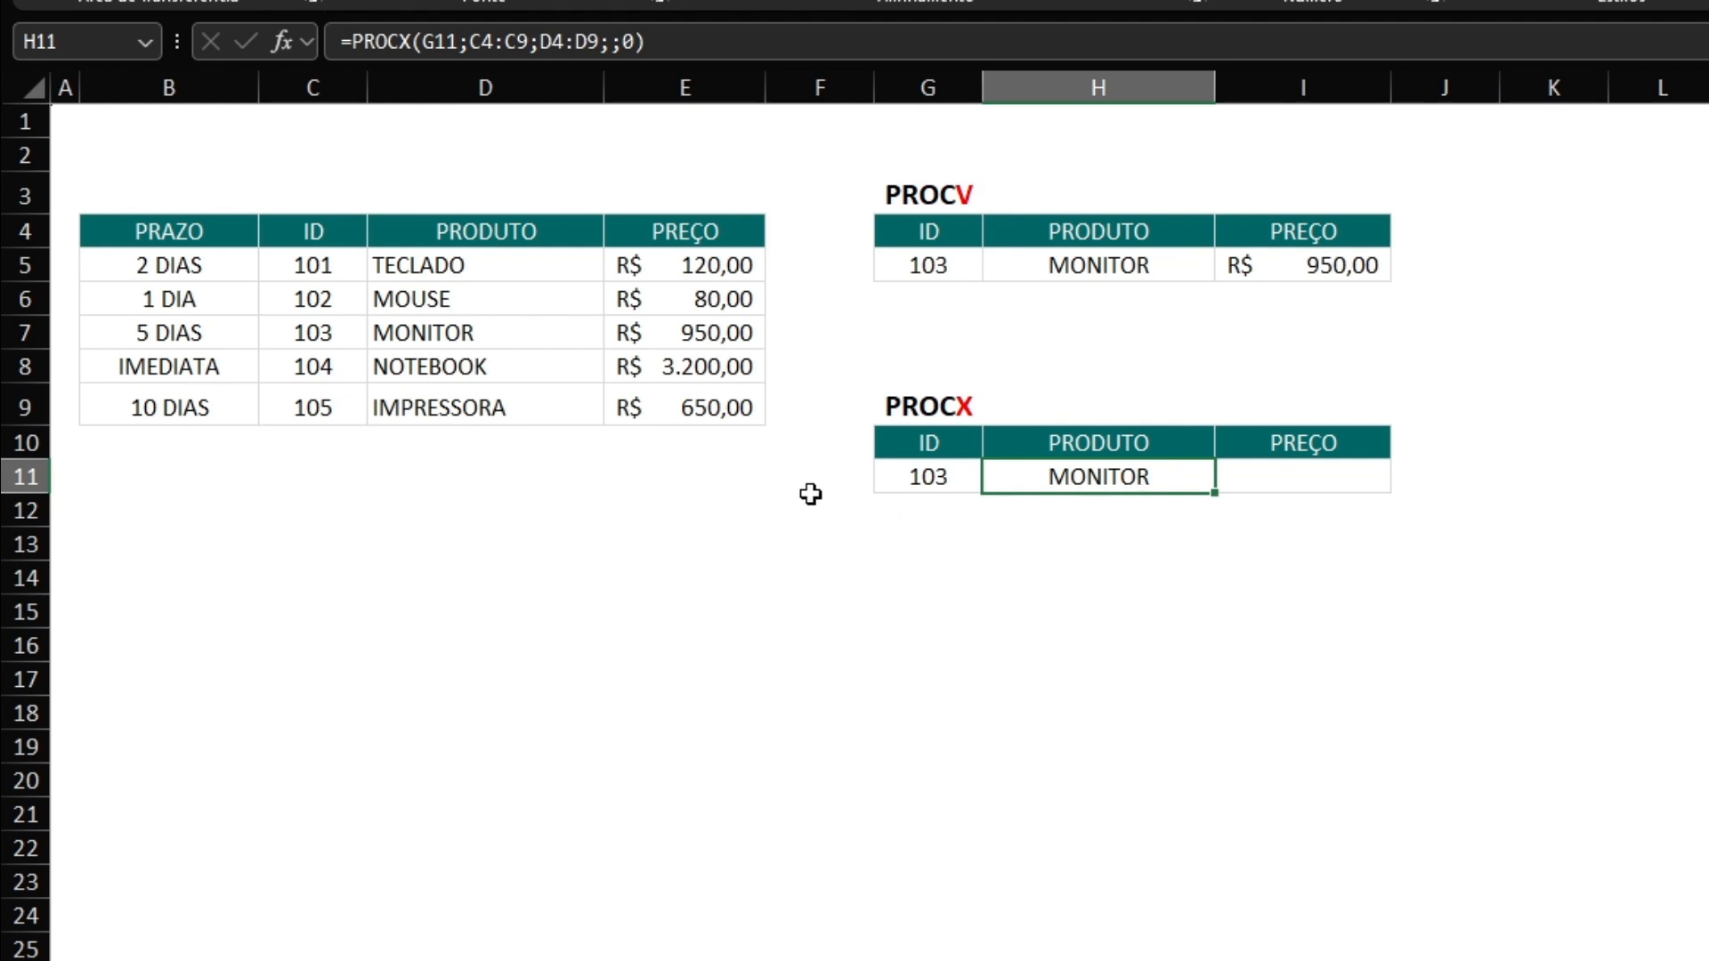
left_click_drag(278, 229, 641, 408)
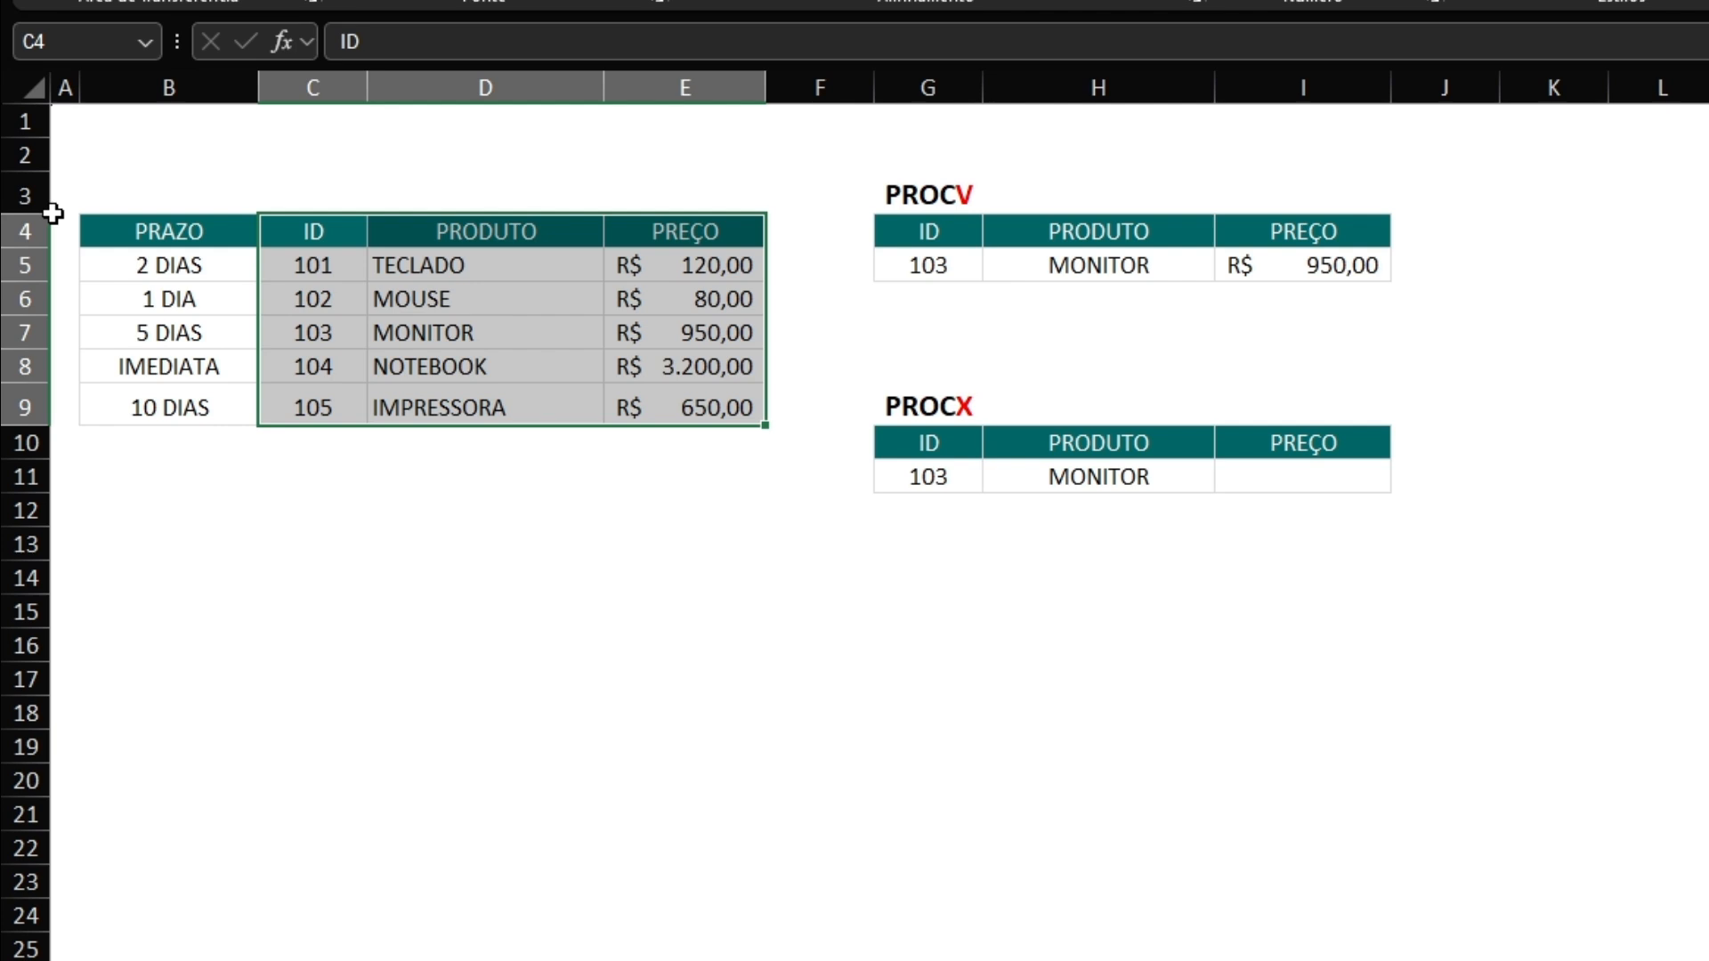
Enter =PROCX(G11;C4:C9;E4:E9;;0) in I11 to look up the product's price by ID with an exact match.
left_click(1329, 482)
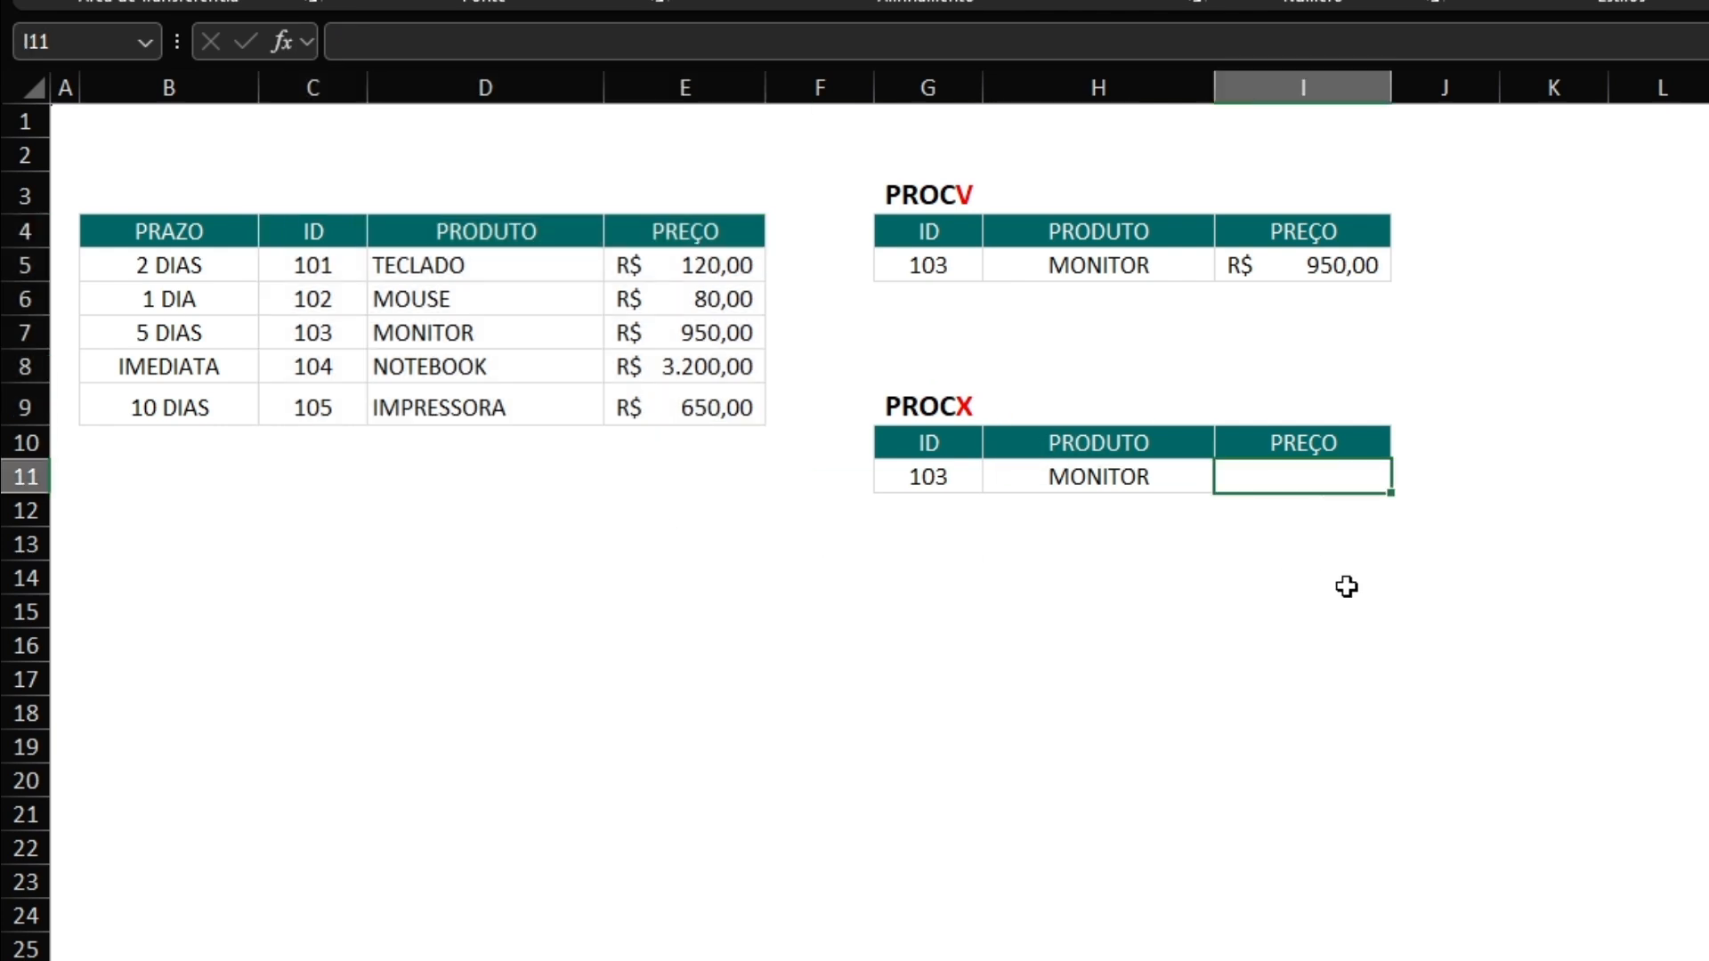
type("=")
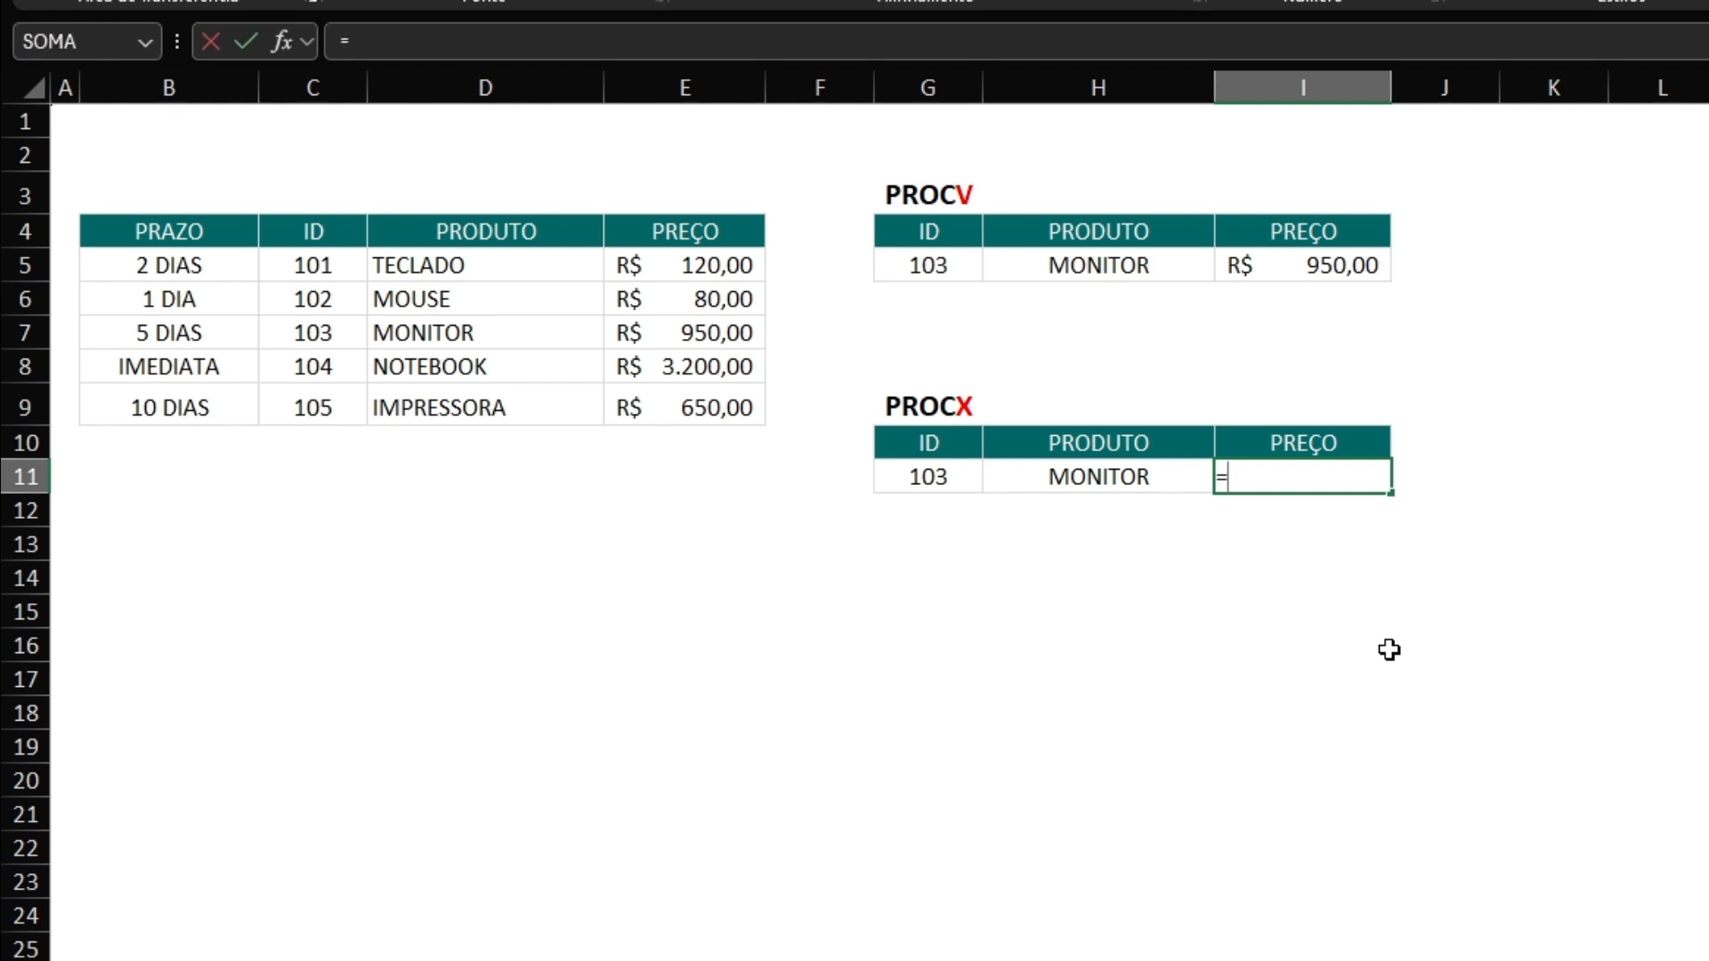
type("procx")
key("Tab")
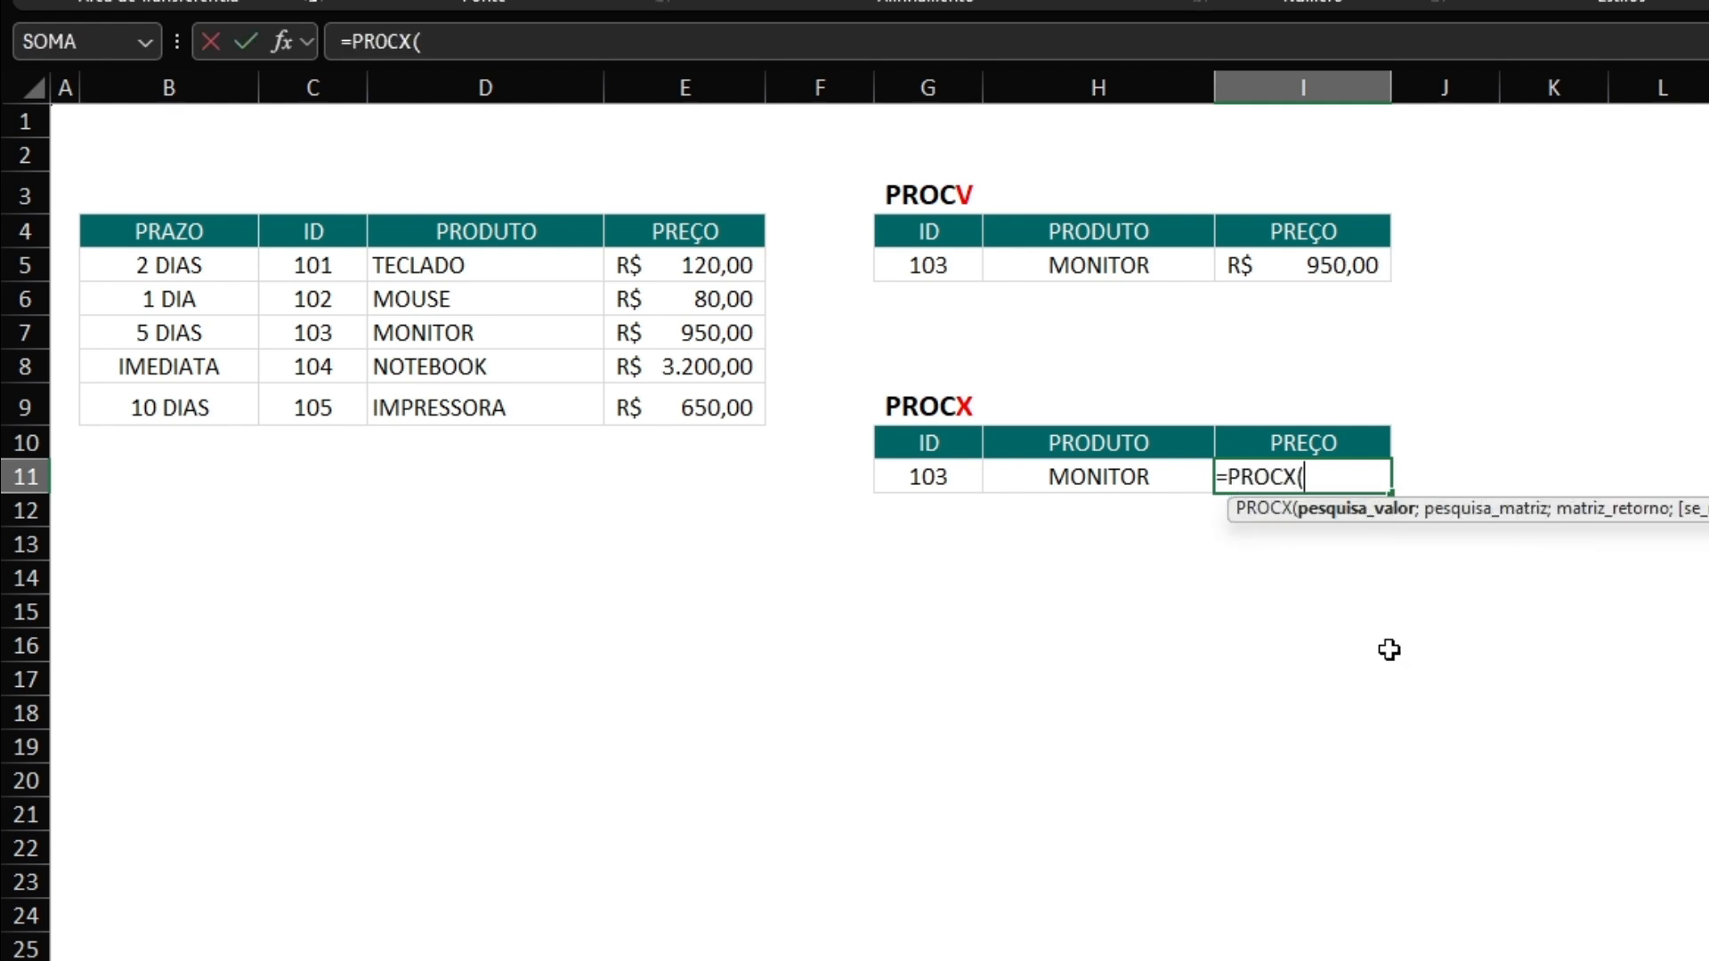
left_click(941, 472)
type(";")
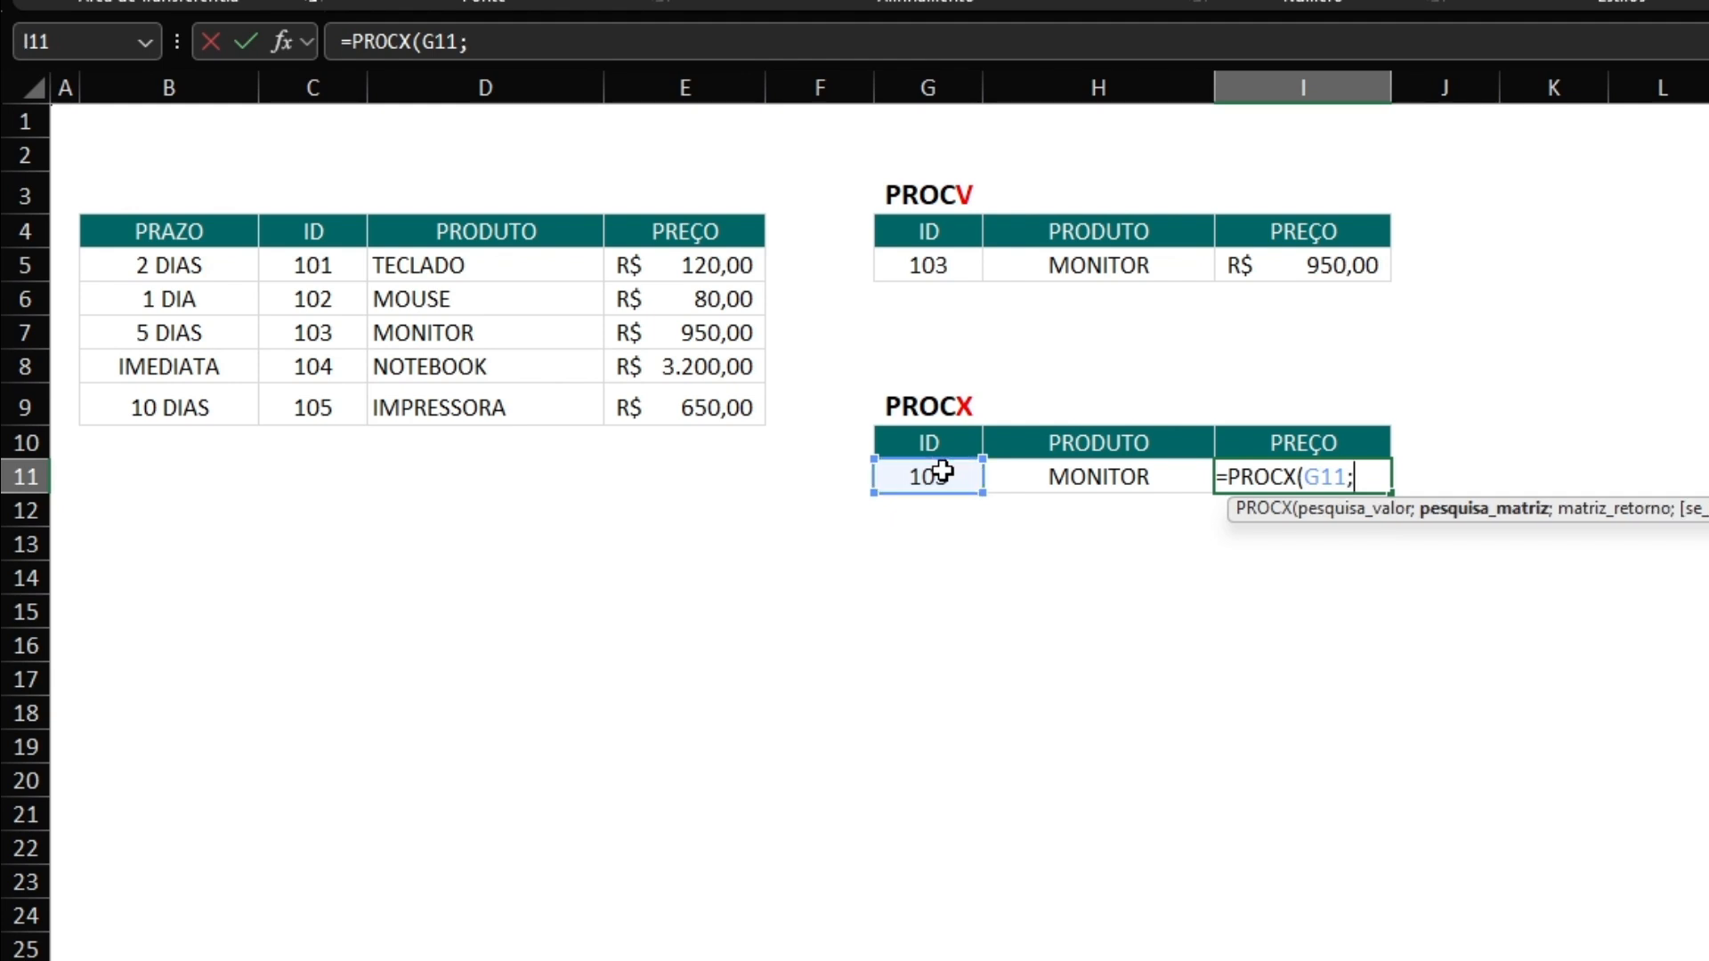
left_click_drag(313, 229, 307, 411)
type(";")
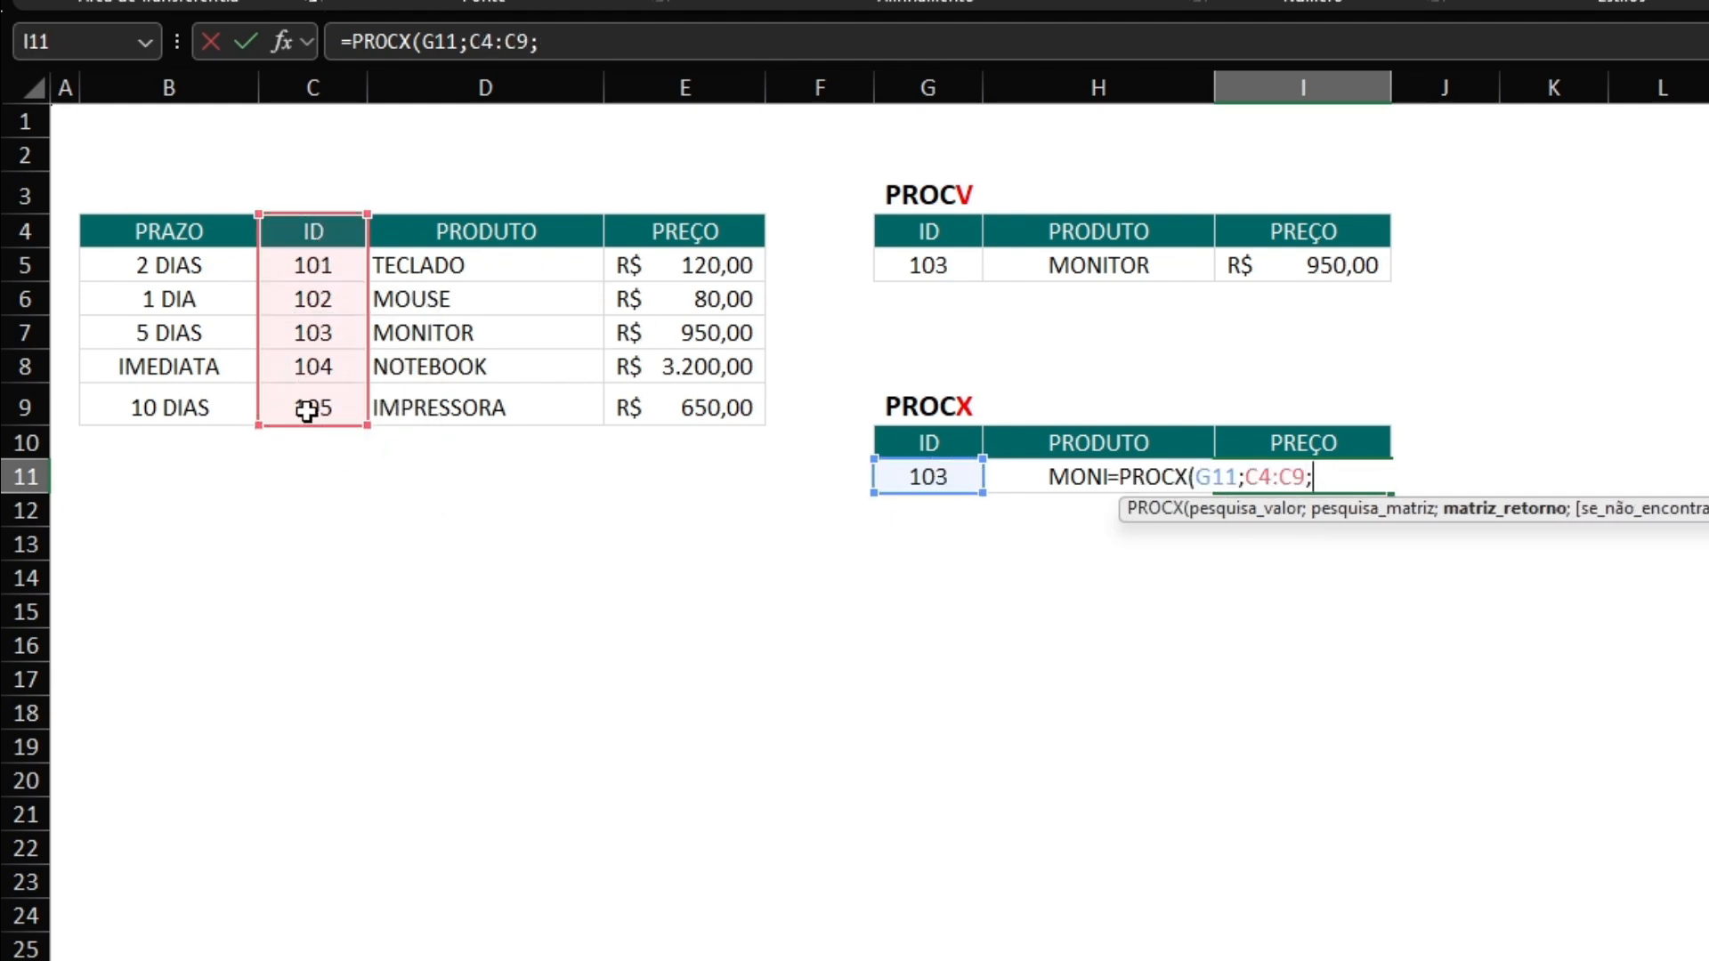
left_click_drag(657, 225, 646, 410)
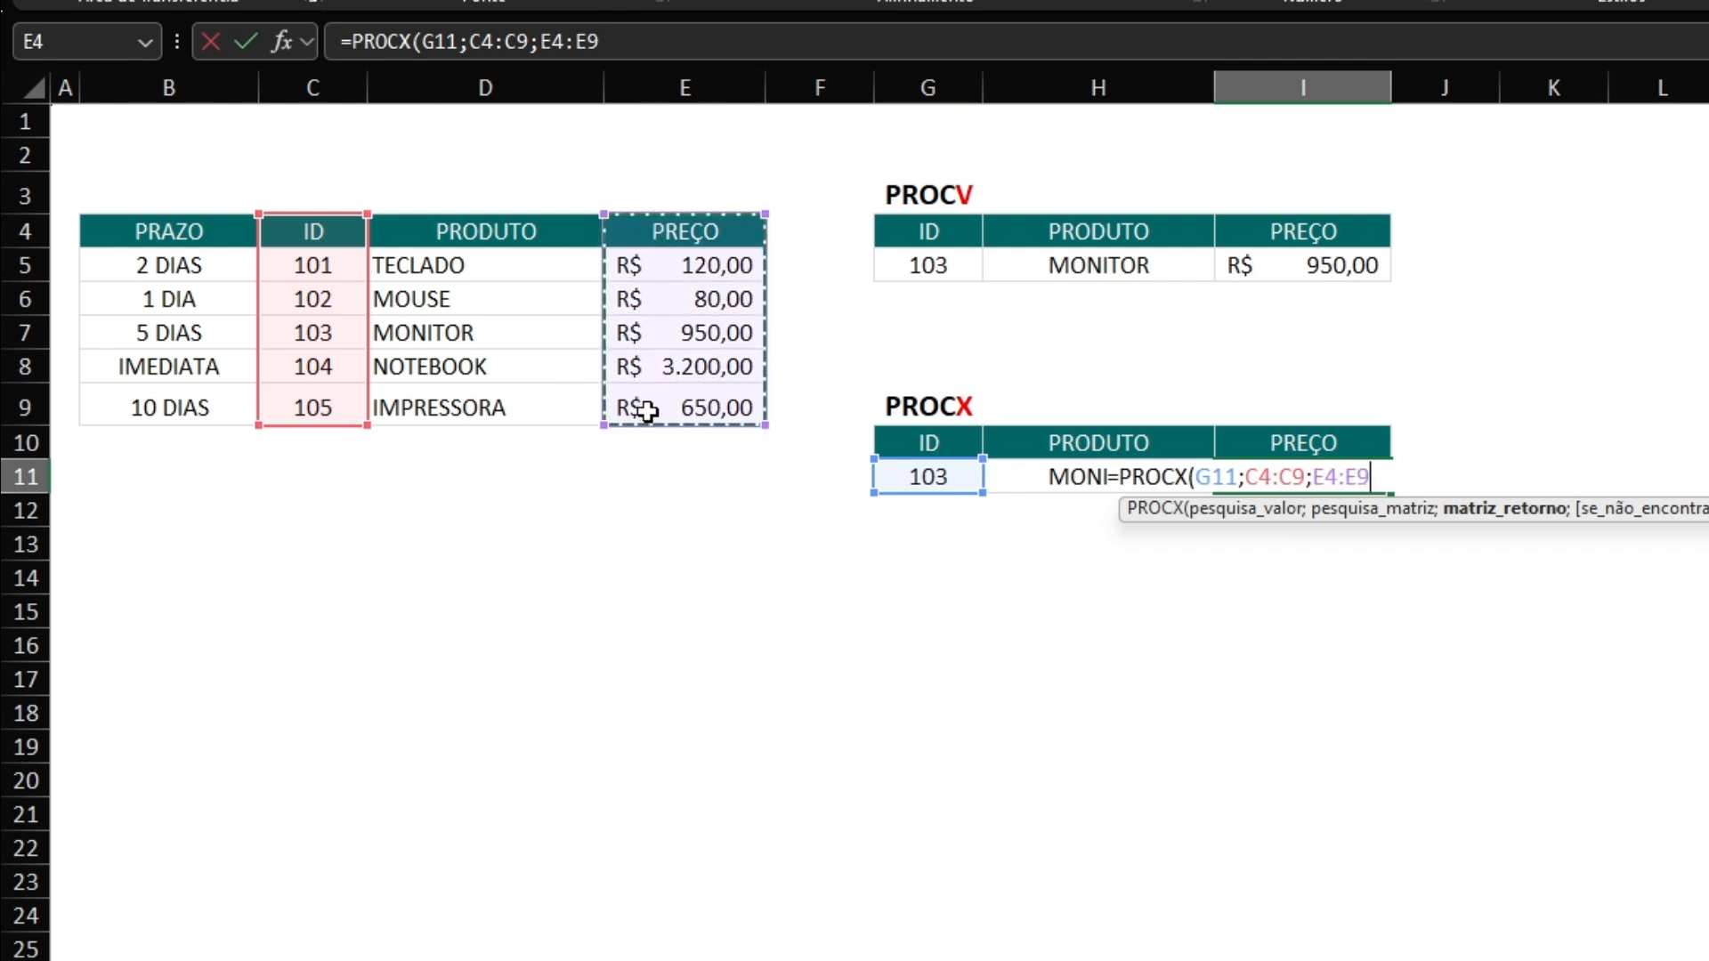
type(";")
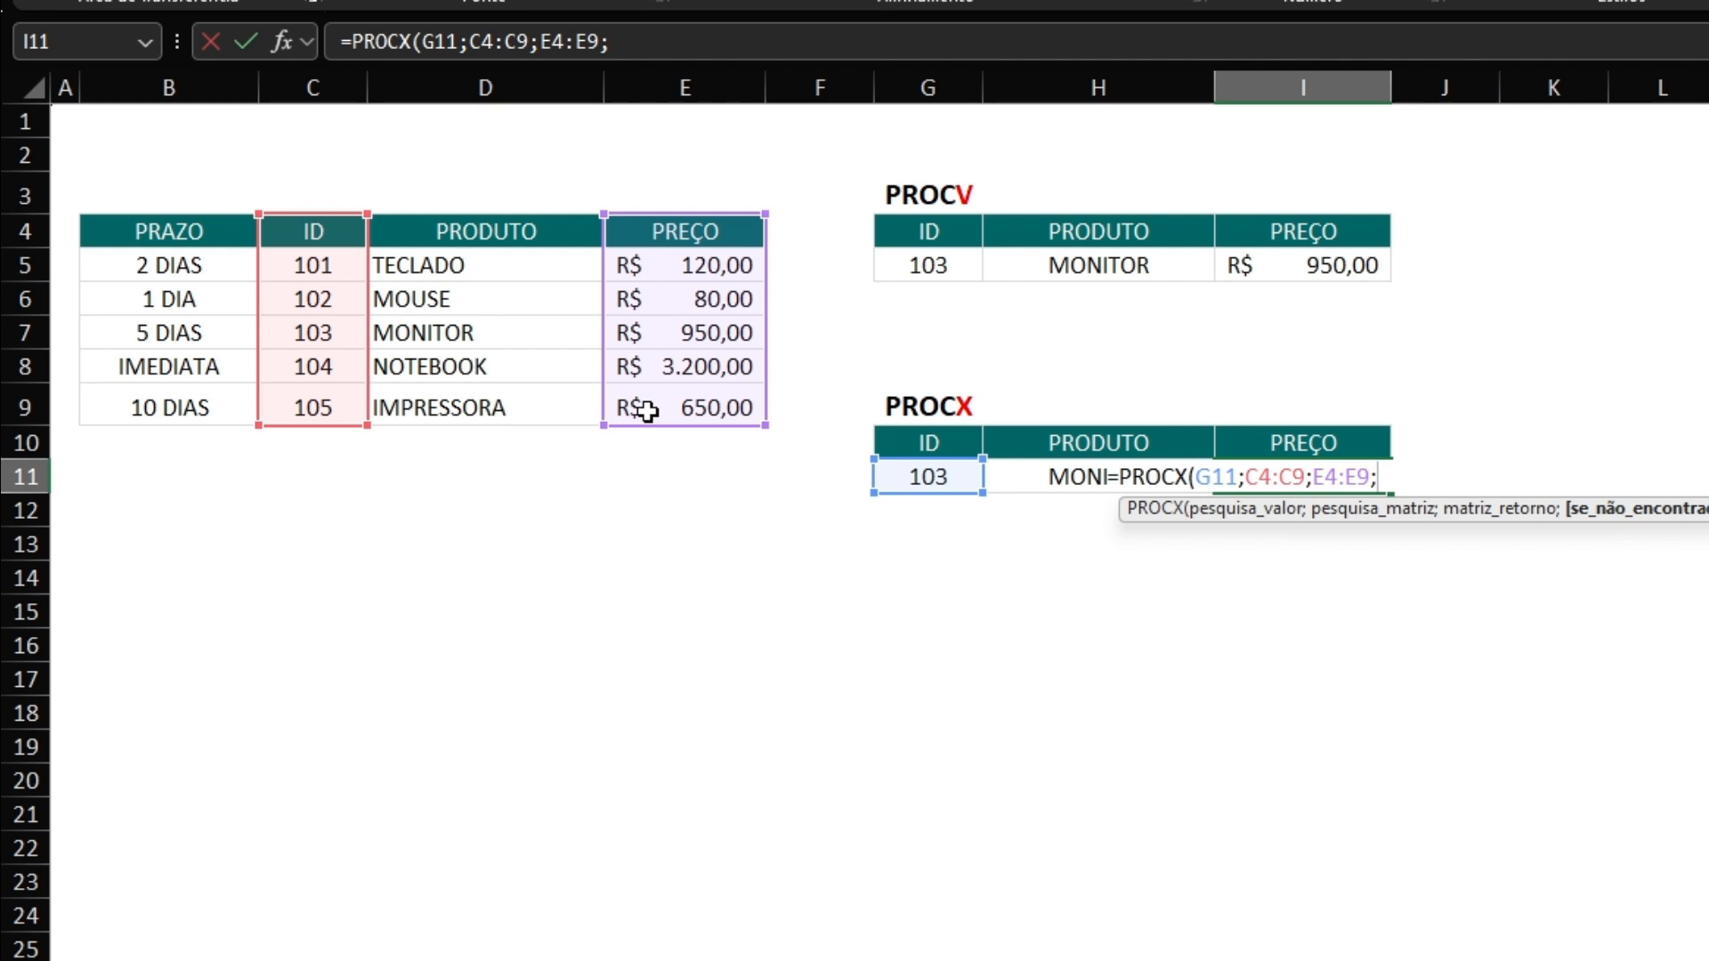
type(";0")
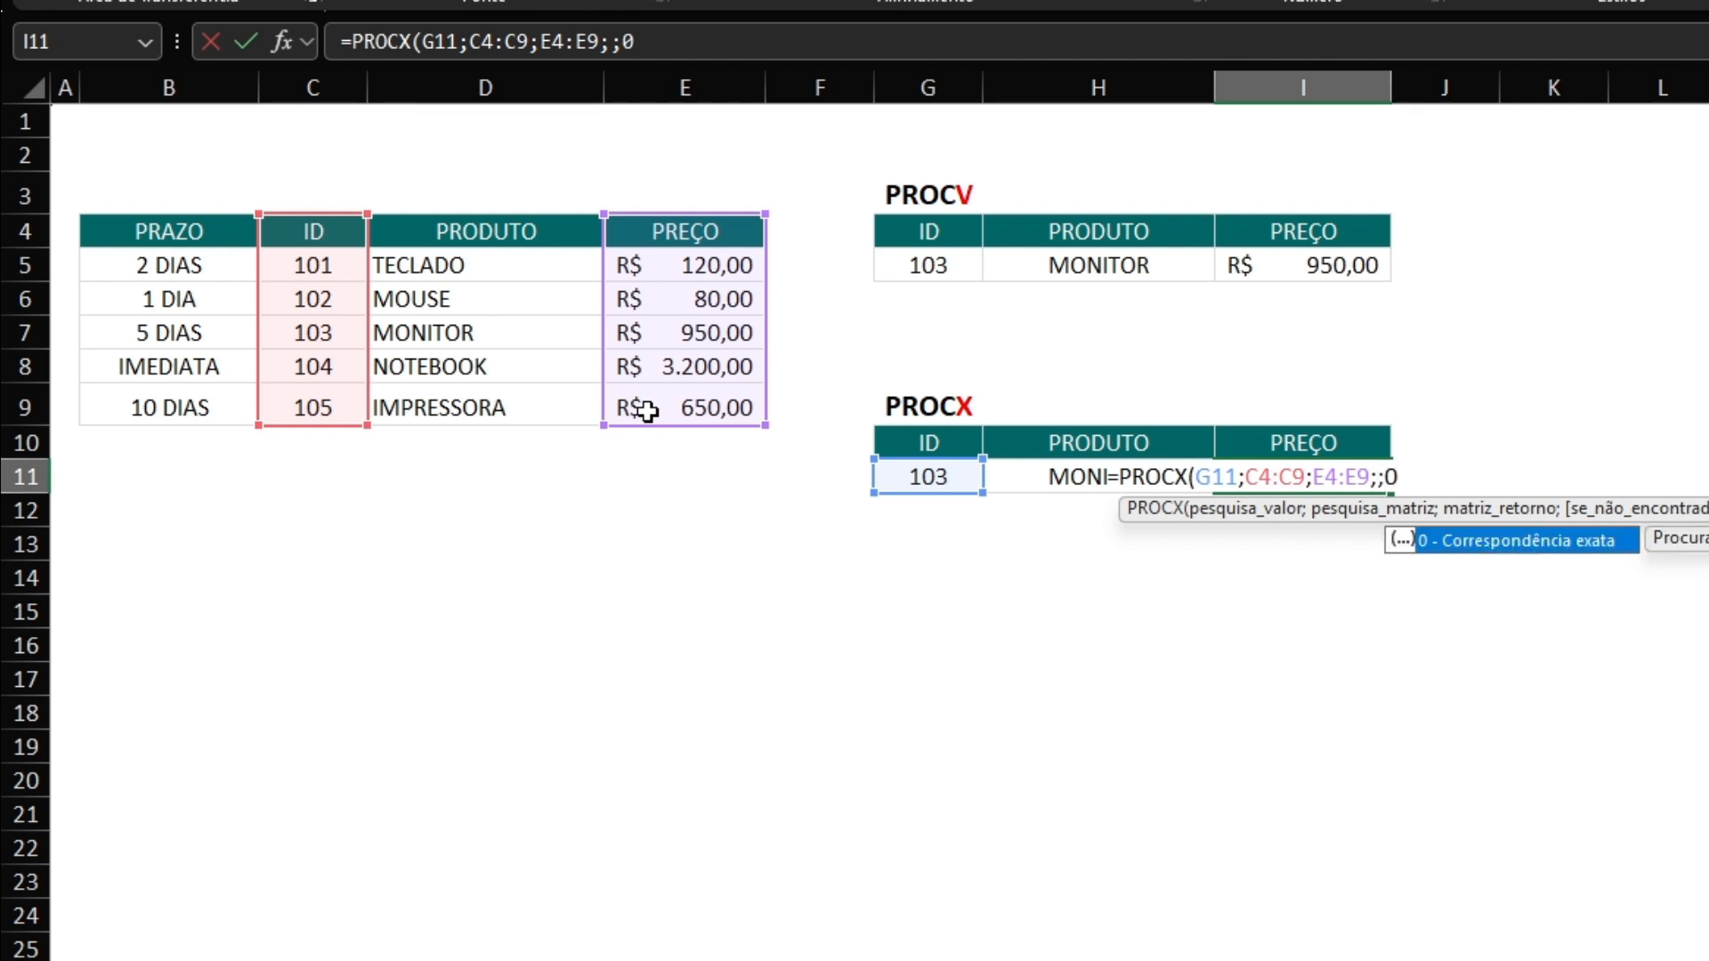
type(")")
key("Return")
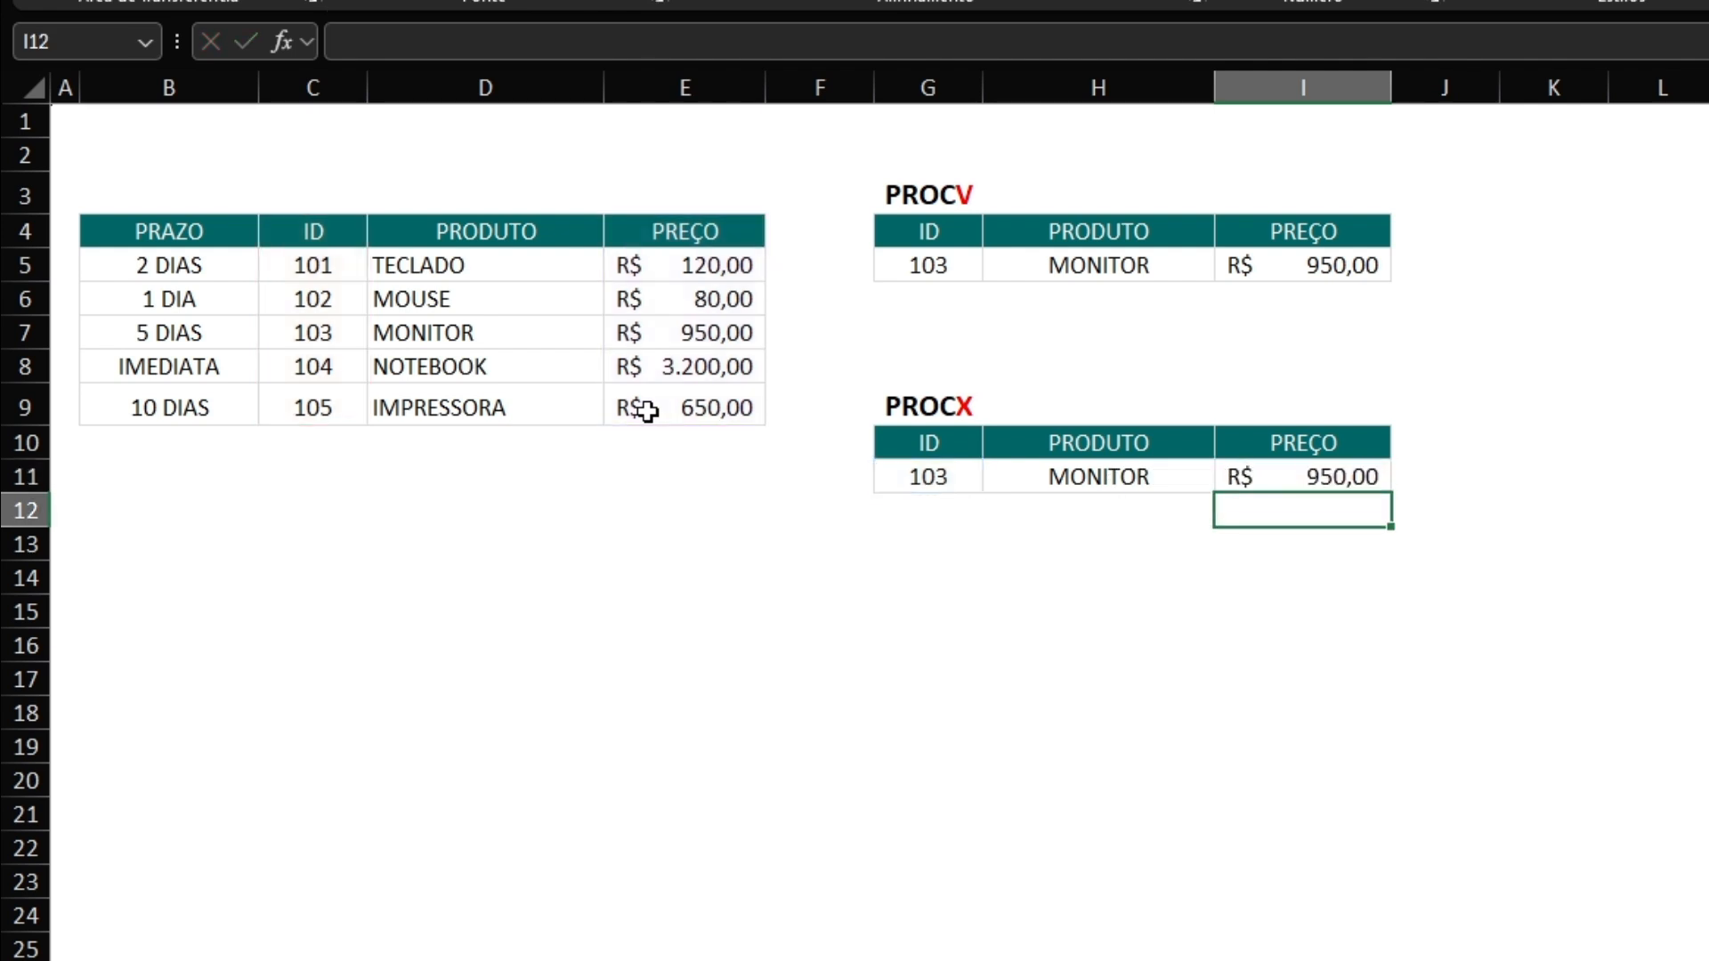
Set the PROCX lookup ID in G11 to 101 and check the returned product and price in H11:I11.
left_click(898, 469)
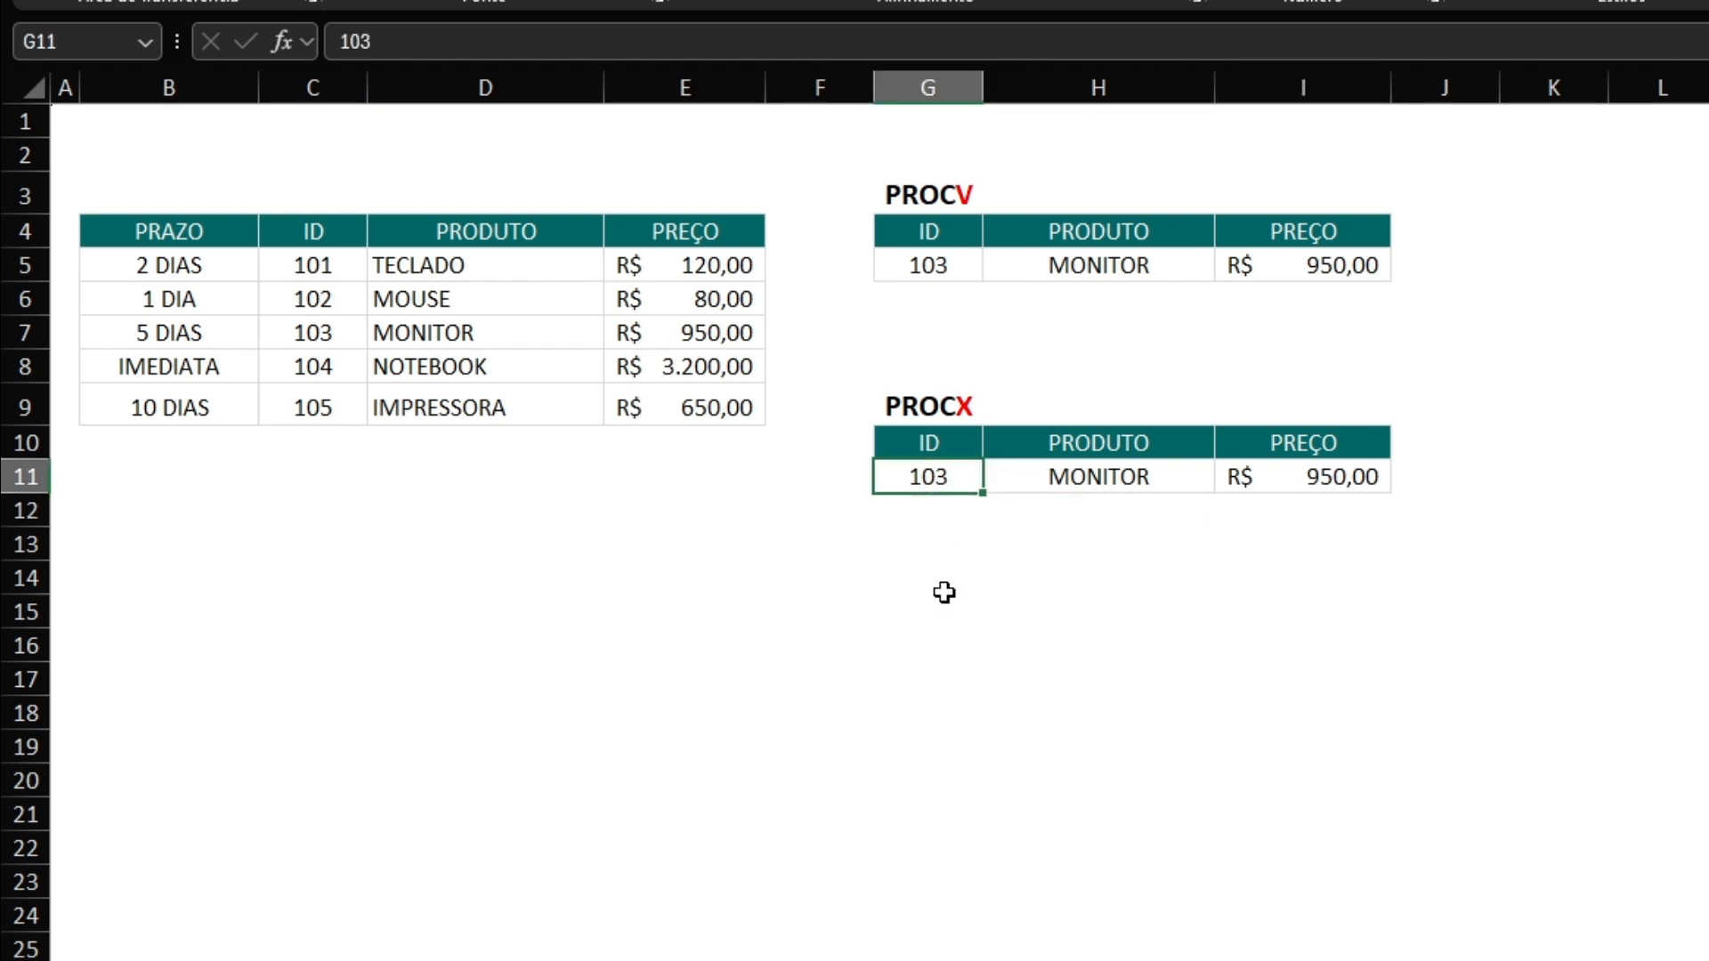
type("101")
key("Return")
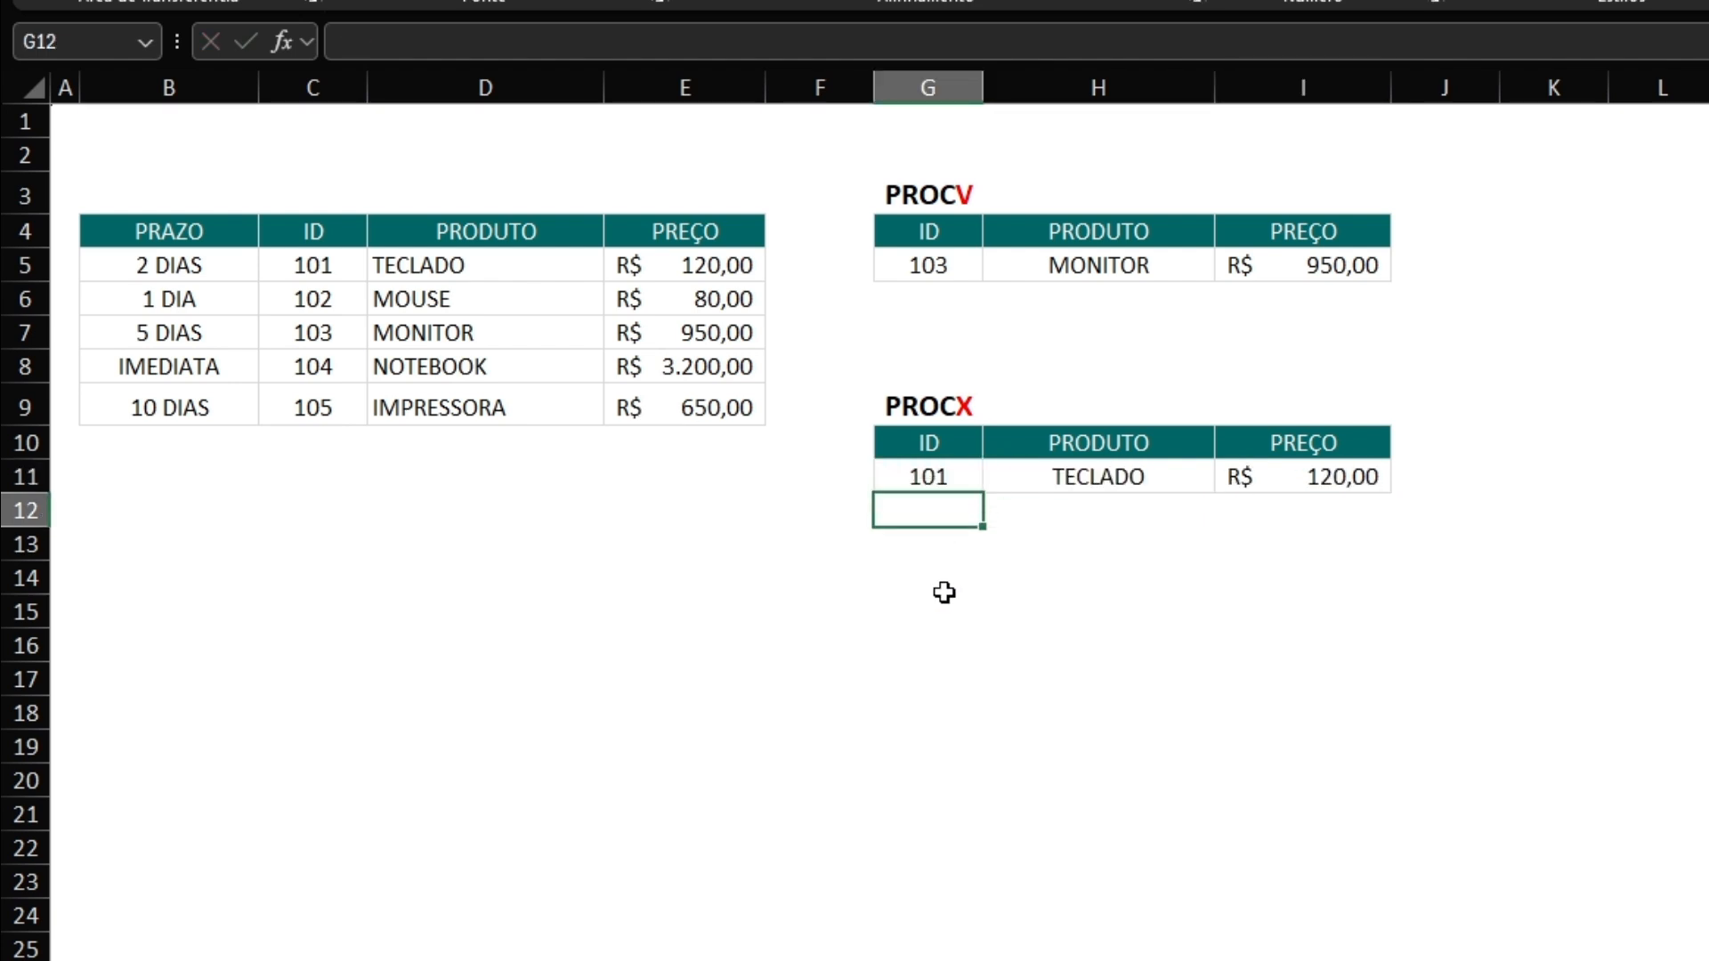
left_click_drag(1299, 474, 990, 469)
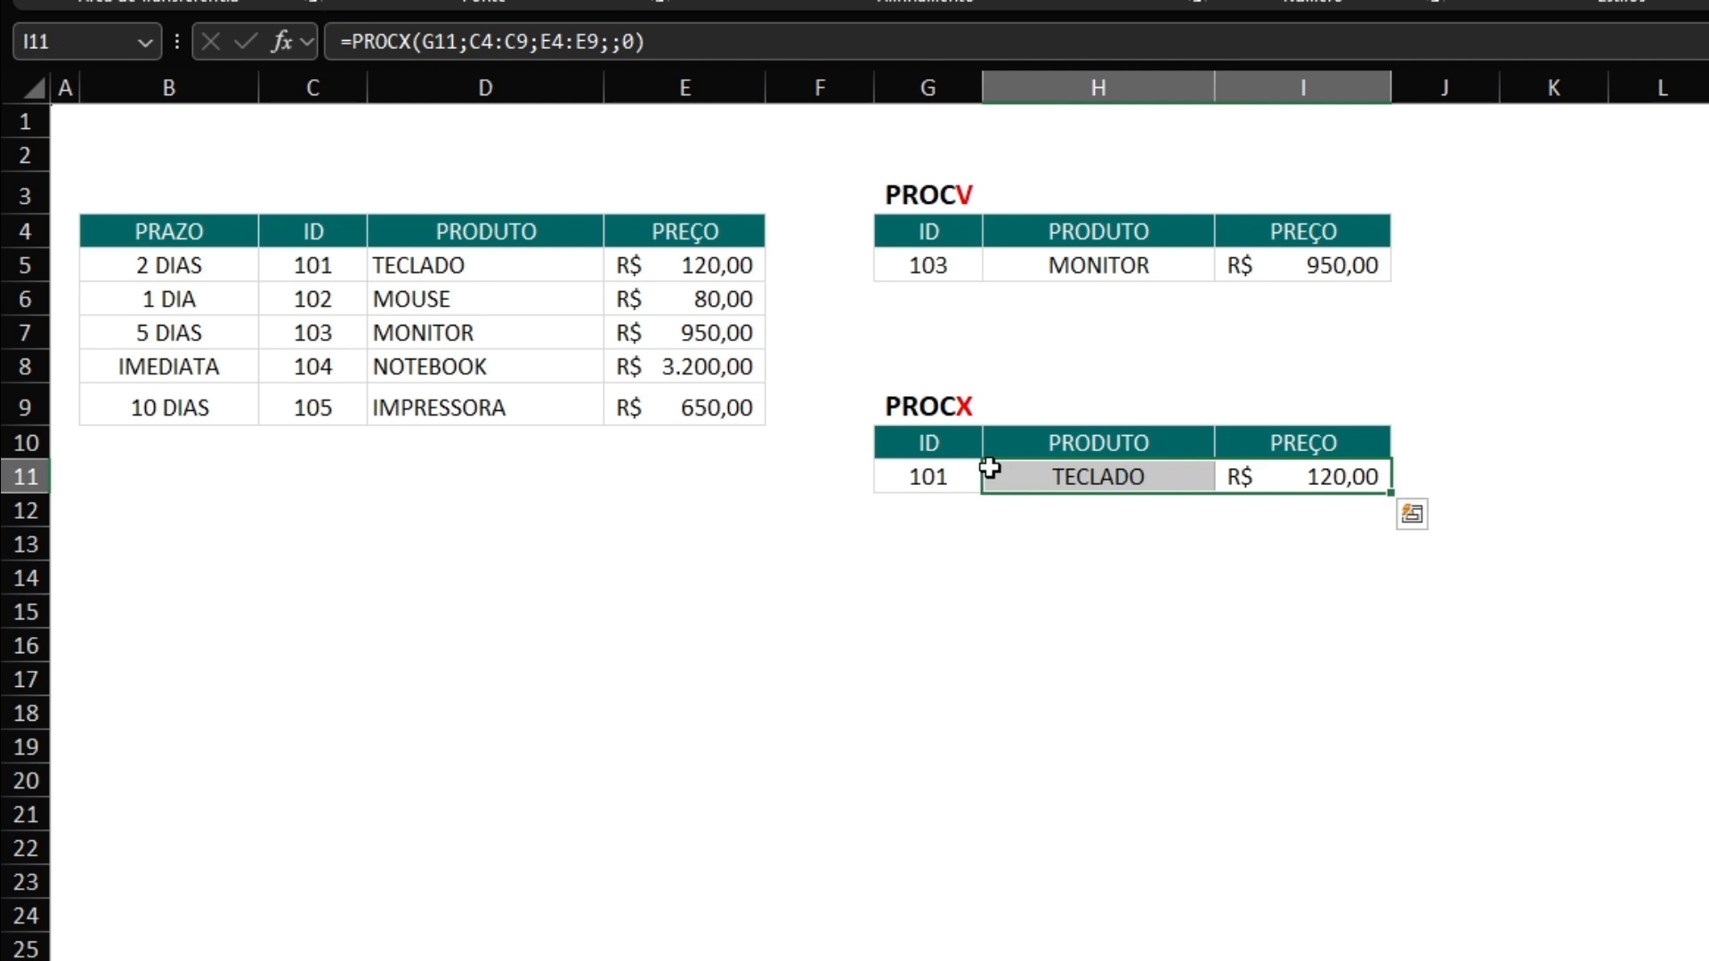
Set the PROCX lookup ID in G11 to 106, an ID missing from the source table.
left_click(941, 469)
type("106")
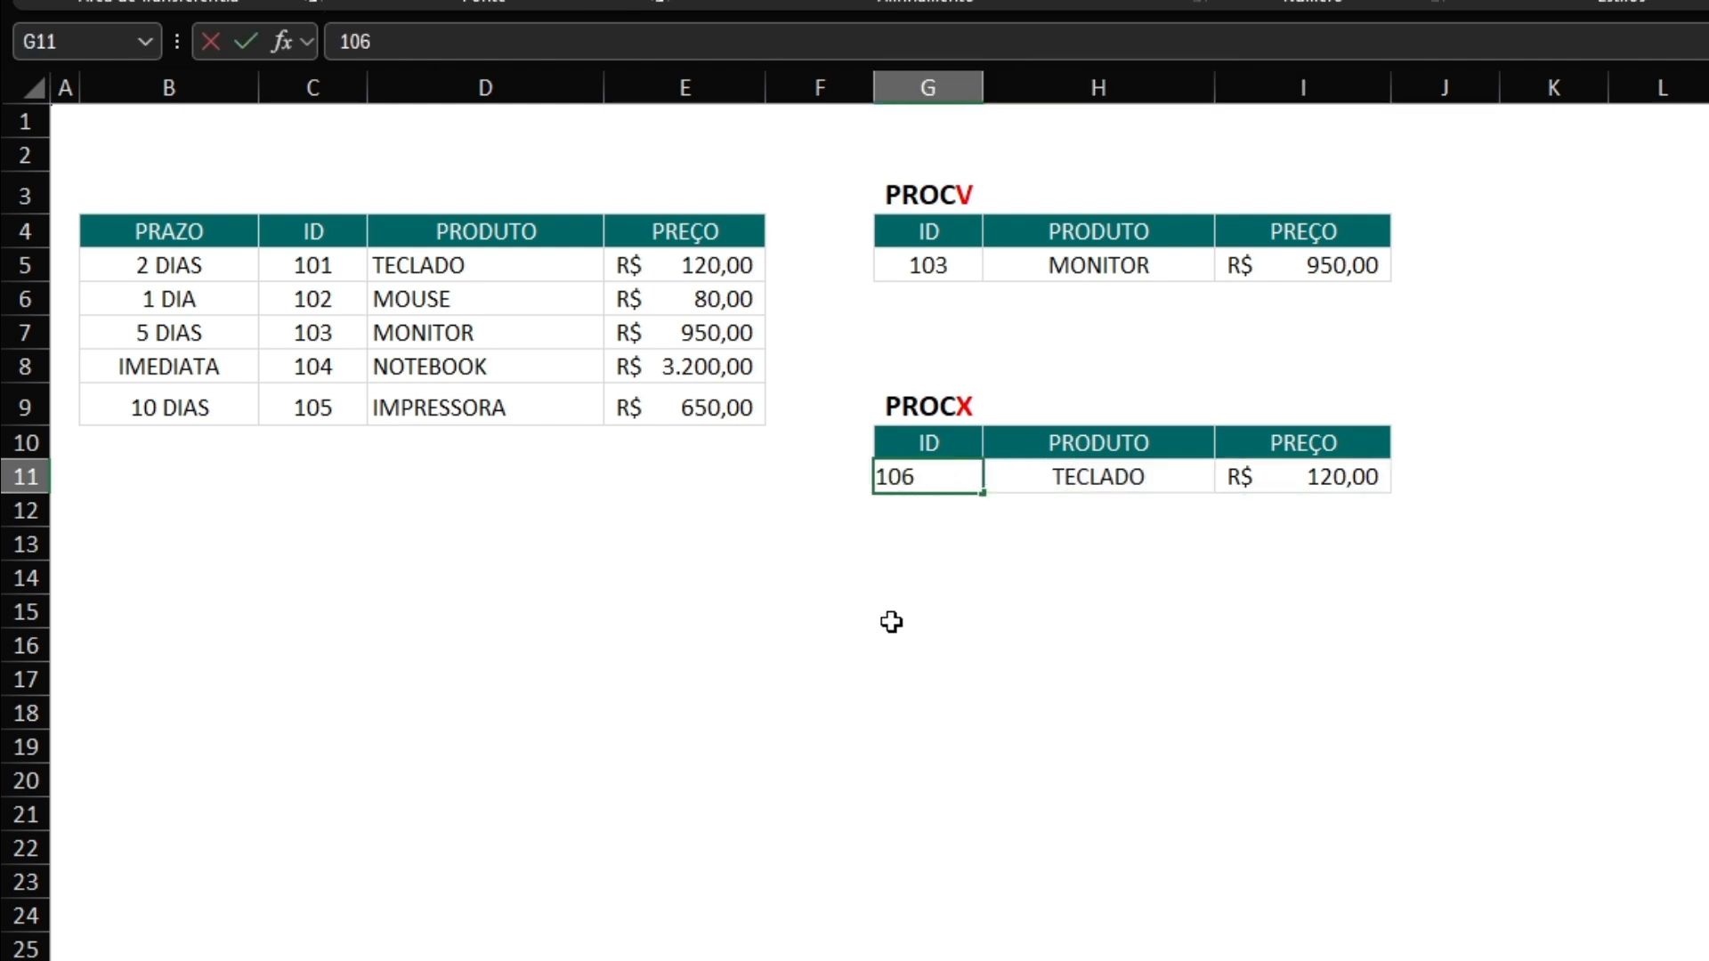
key("Return")
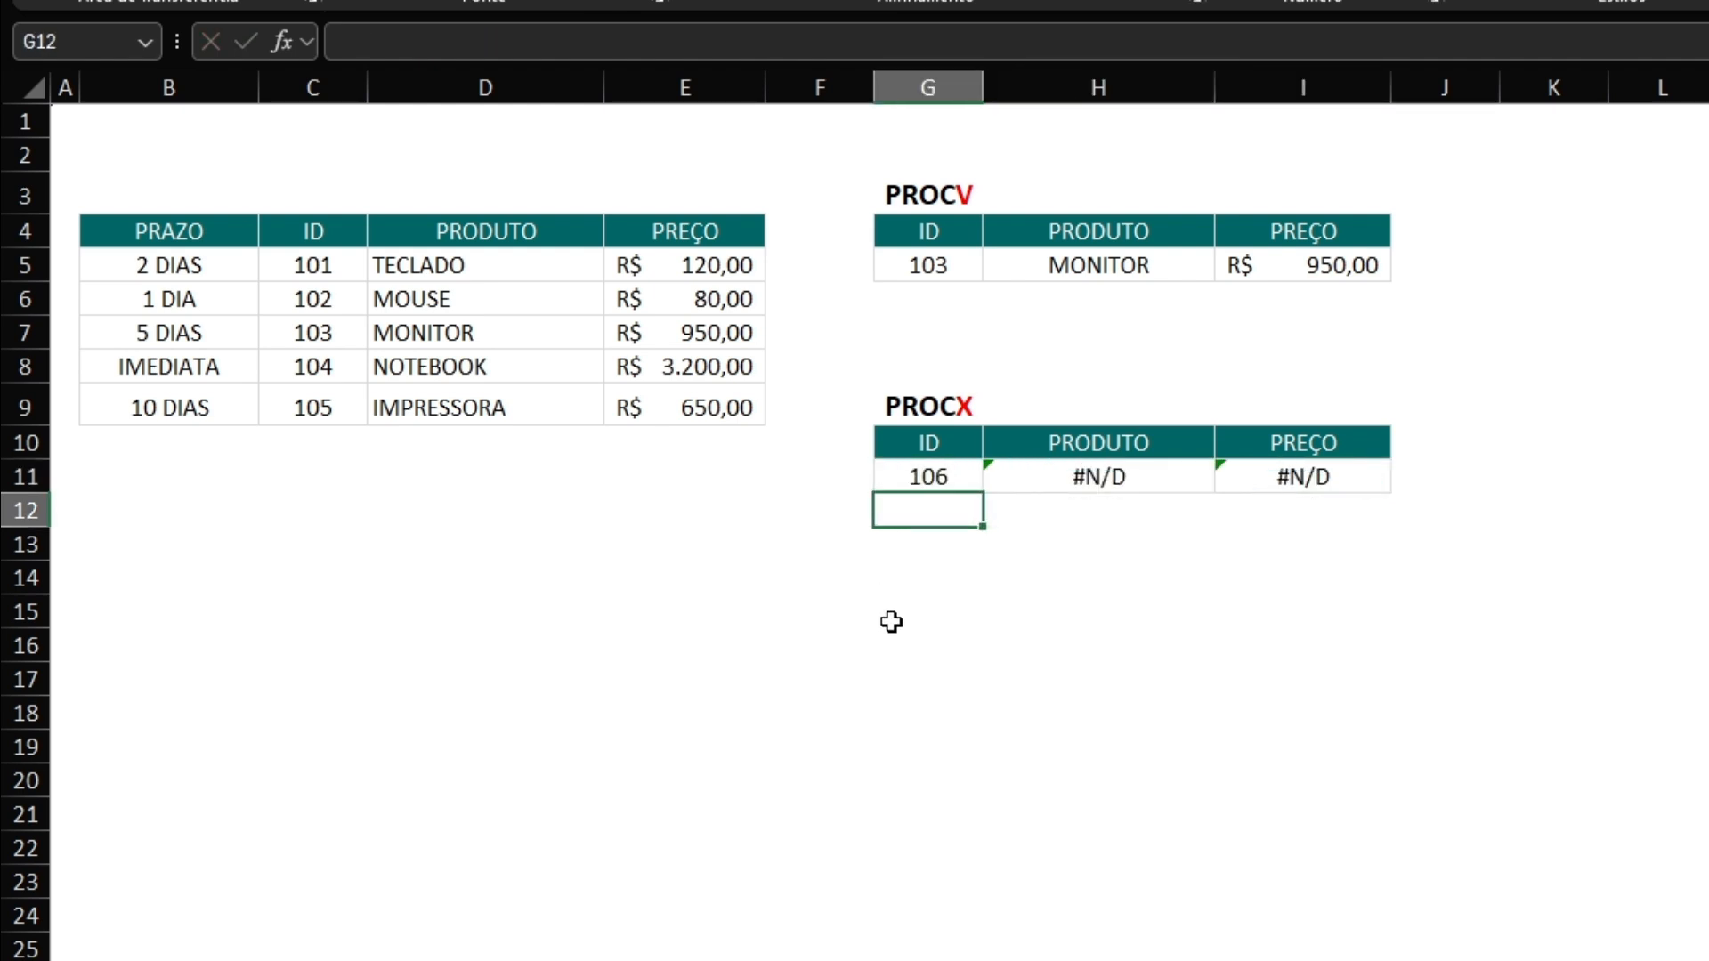
Add "Não disp." as the if-not-found argument of the PROCX product formula in H11, giving =PROCX(G11;C4:C9;D4:D9;"Não disp.";0).
left_click(1148, 474)
left_click(616, 41)
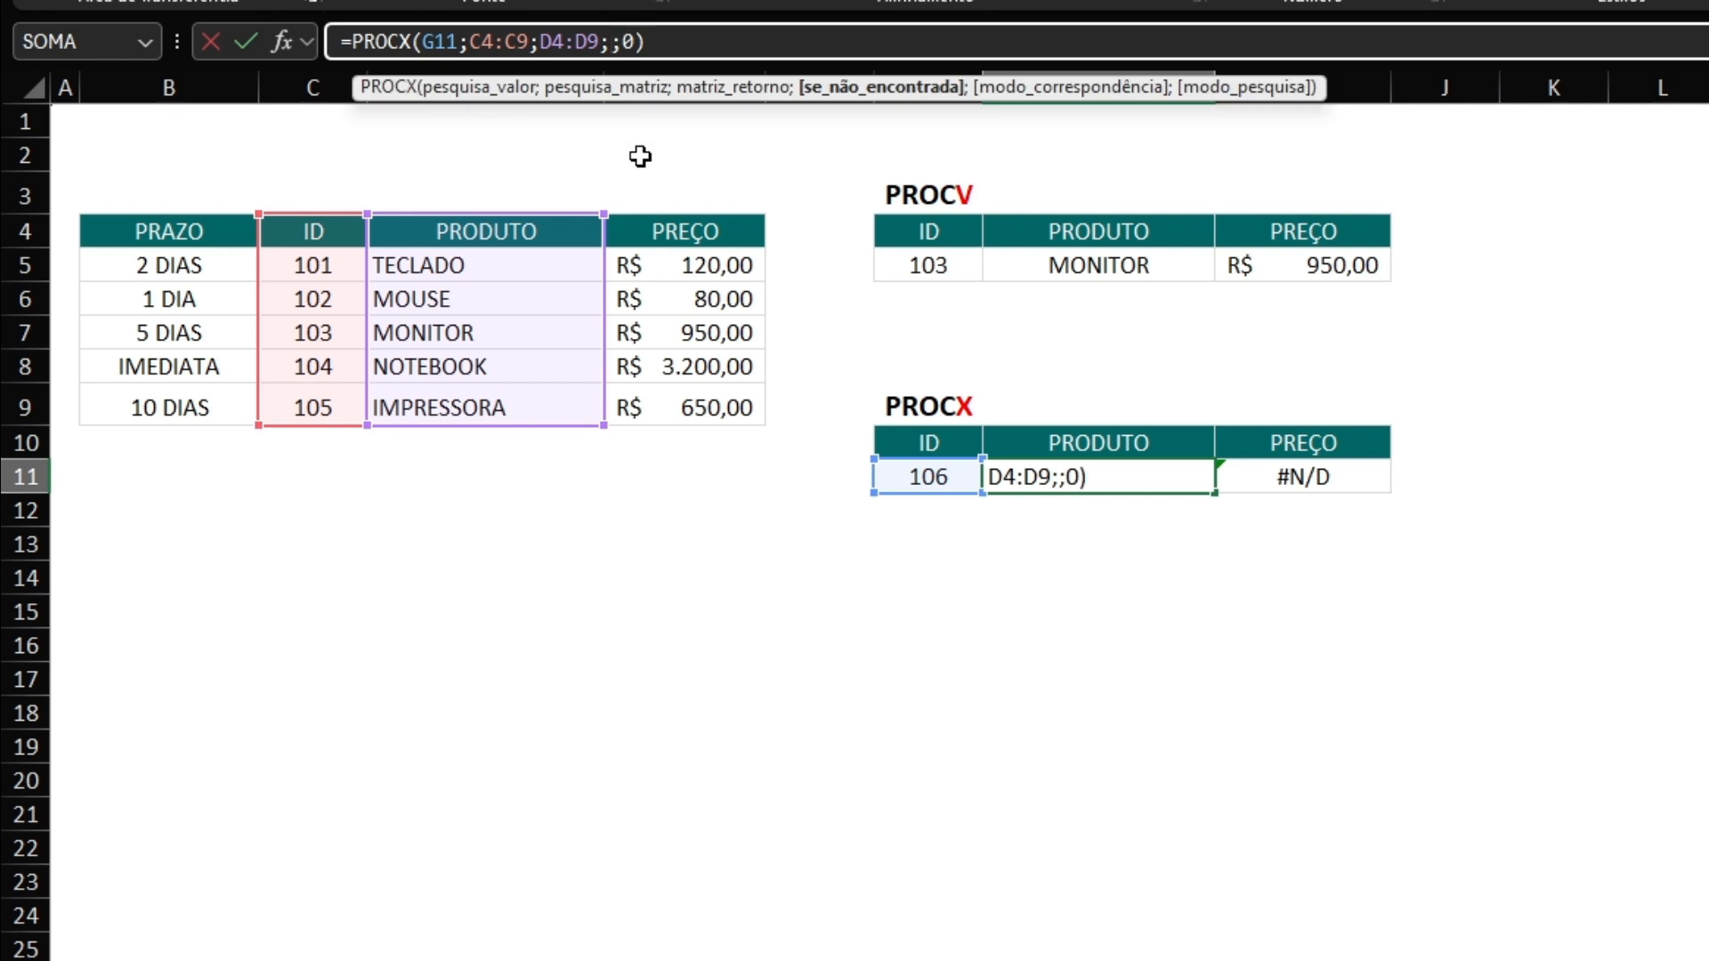
type("\"")
type("Não disp")
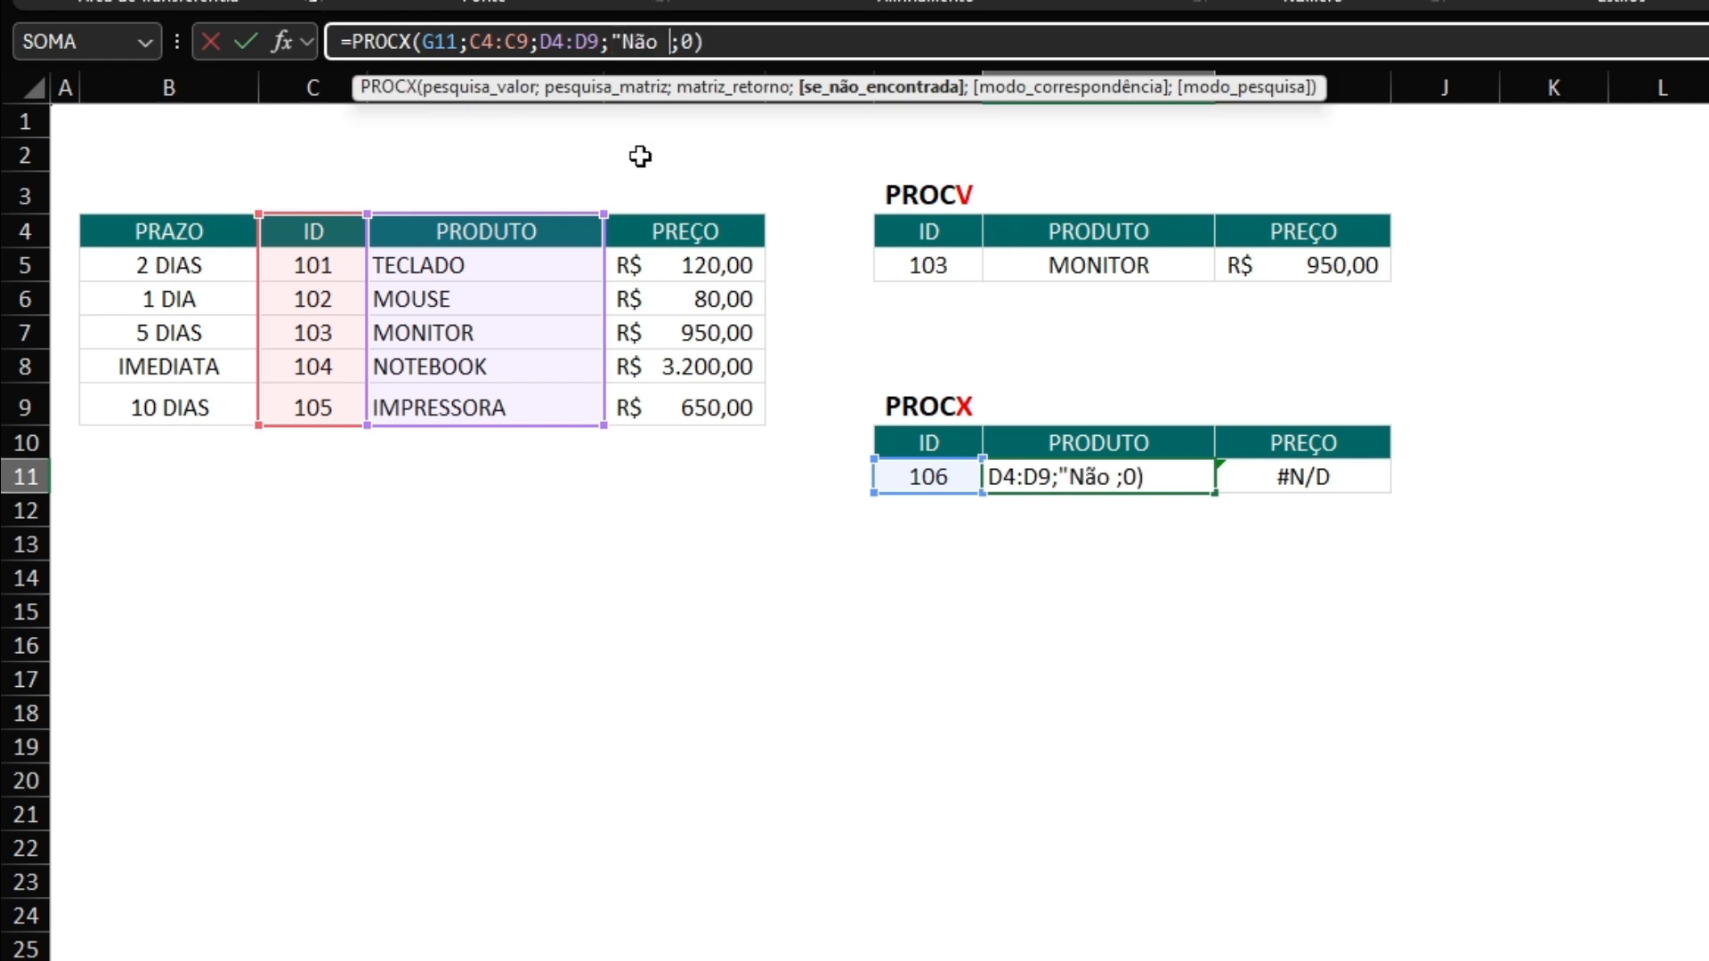
type(".\"")
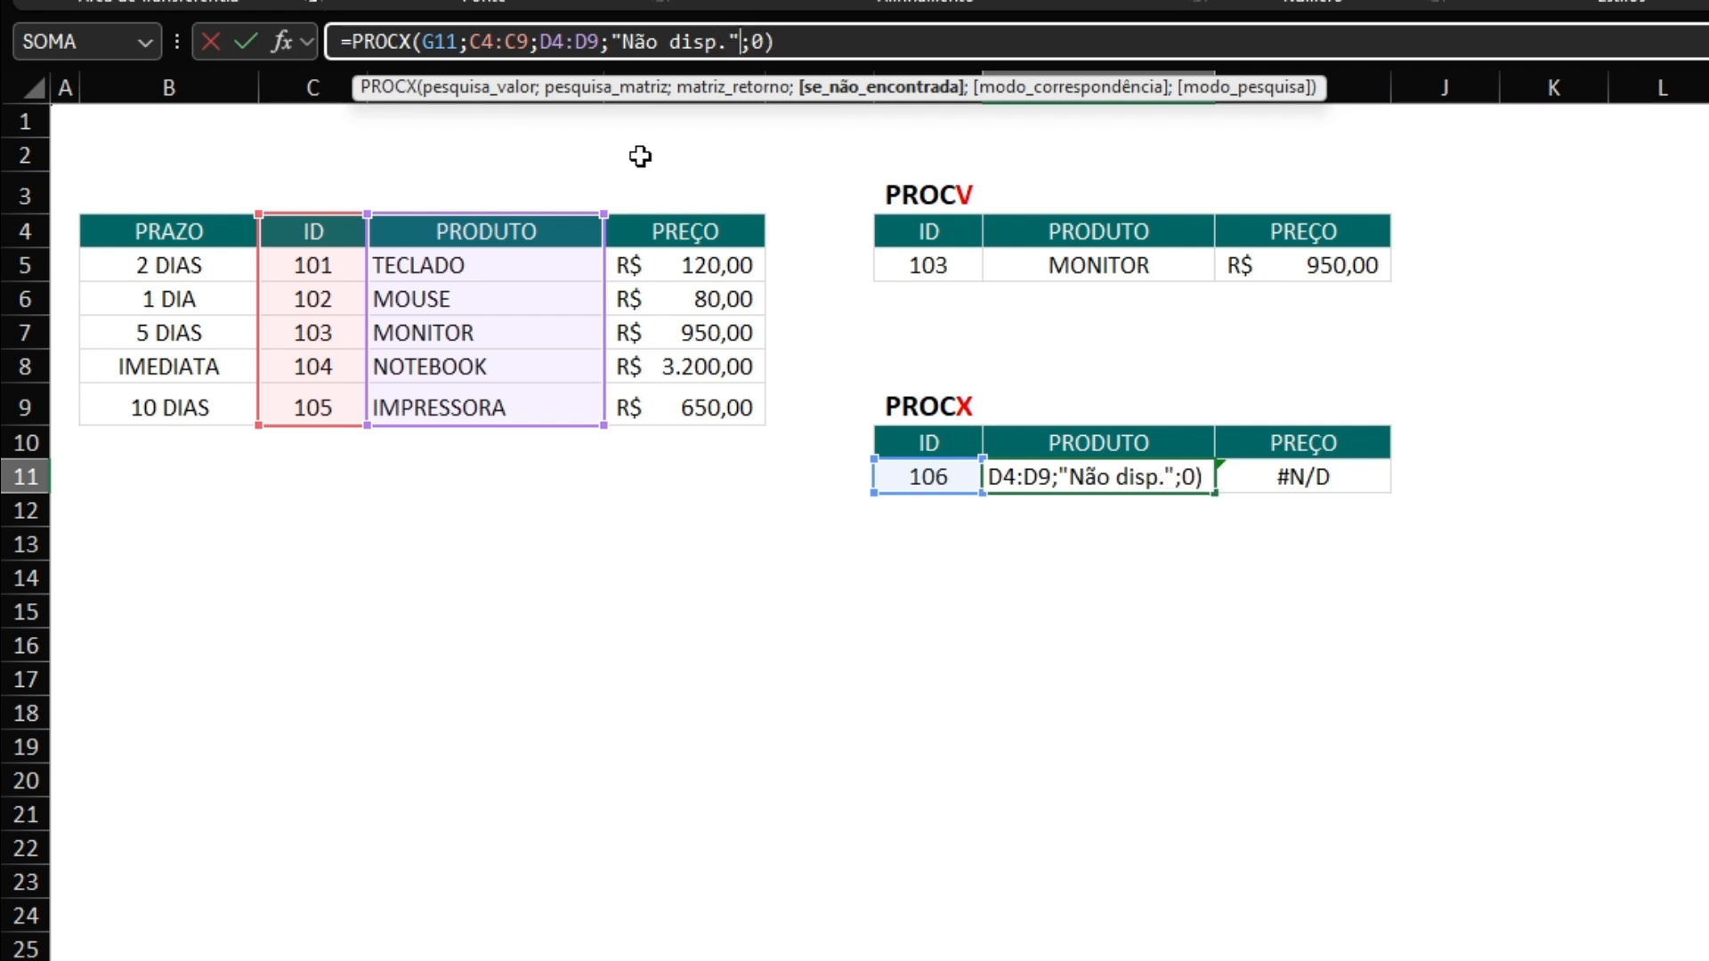
key("Return")
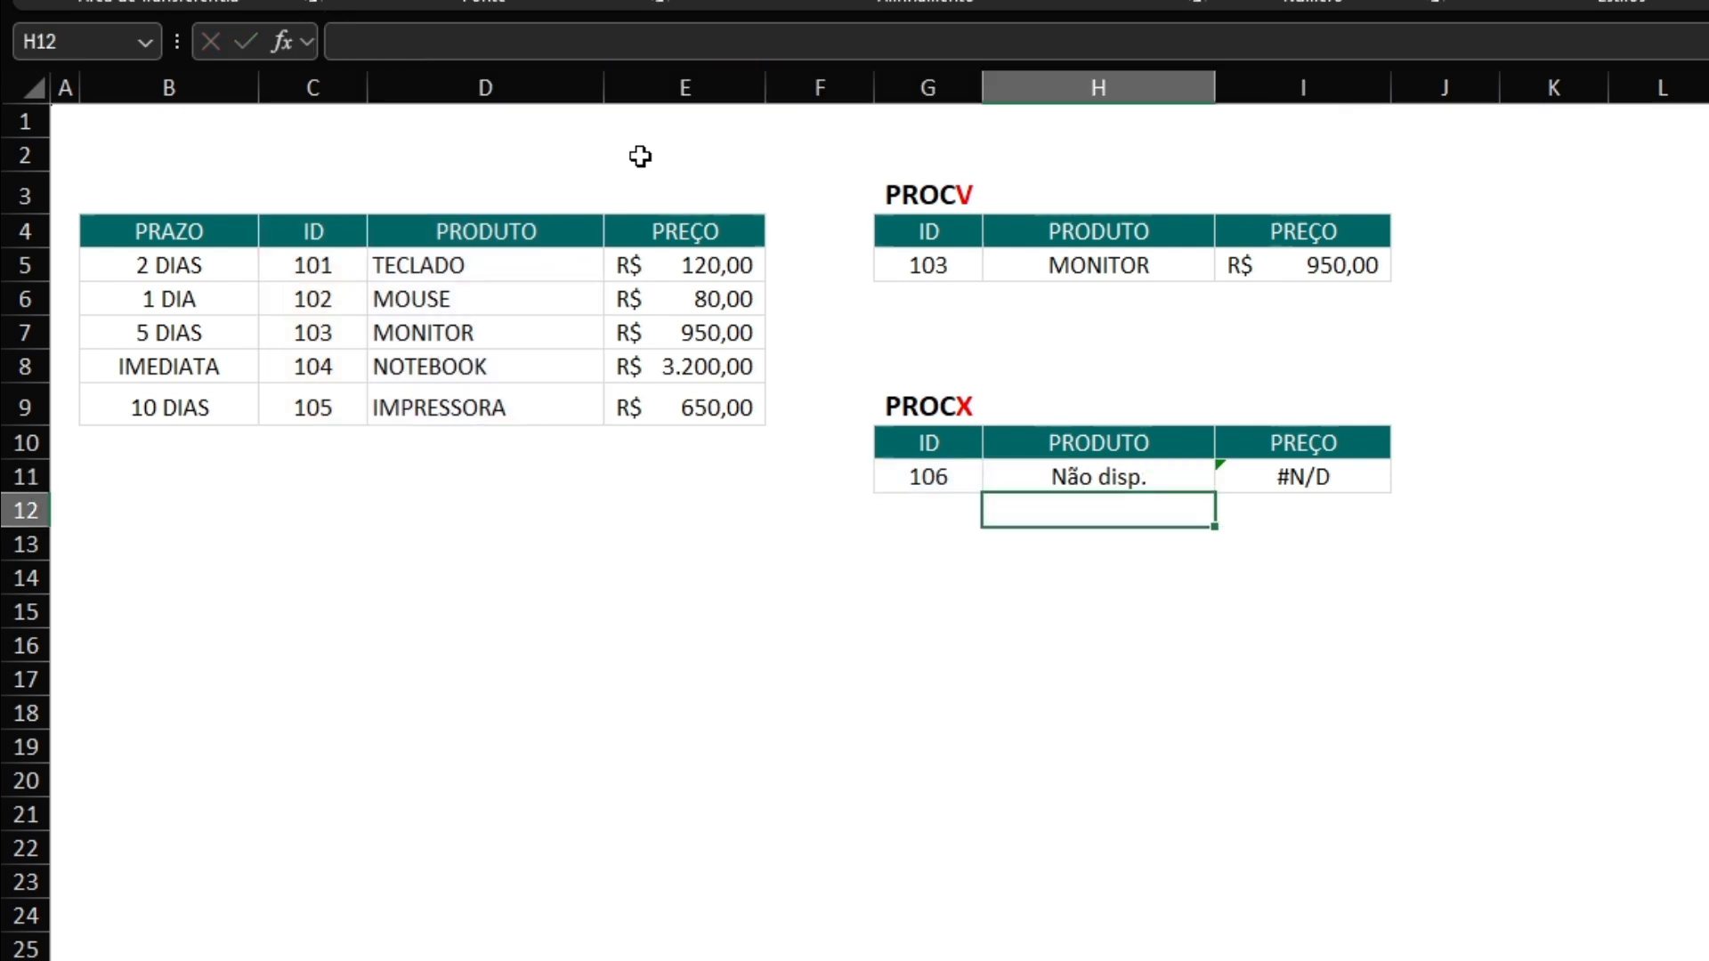
left_click(1035, 478)
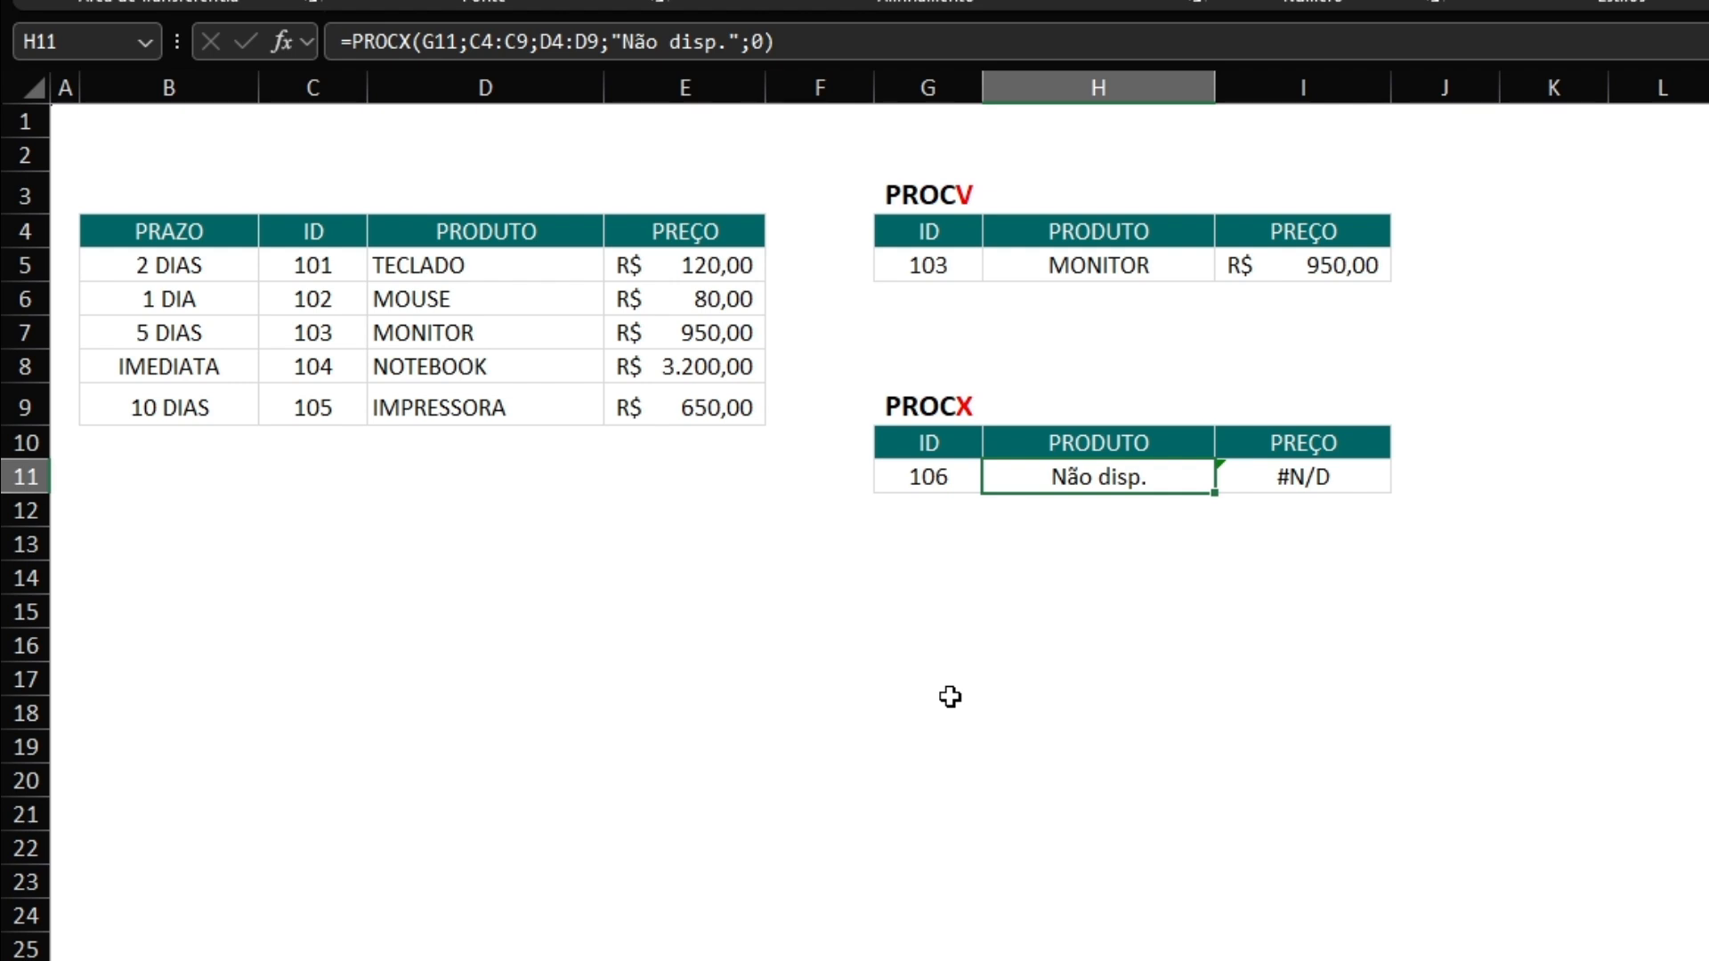
left_click(1128, 544)
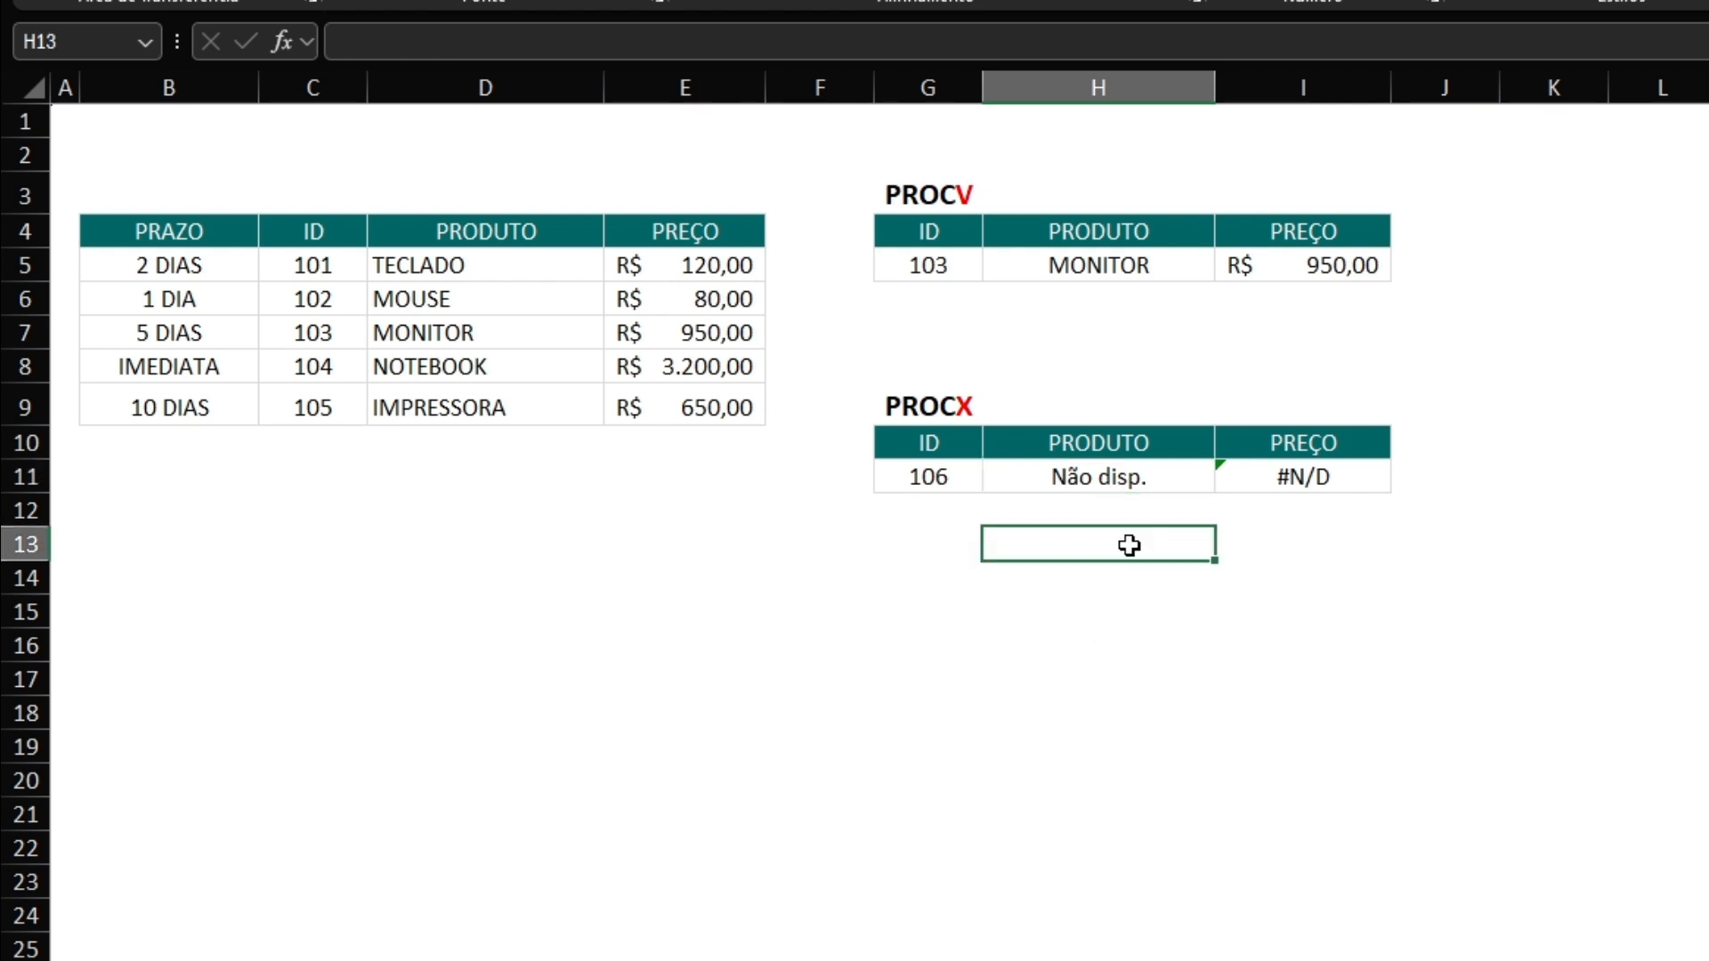